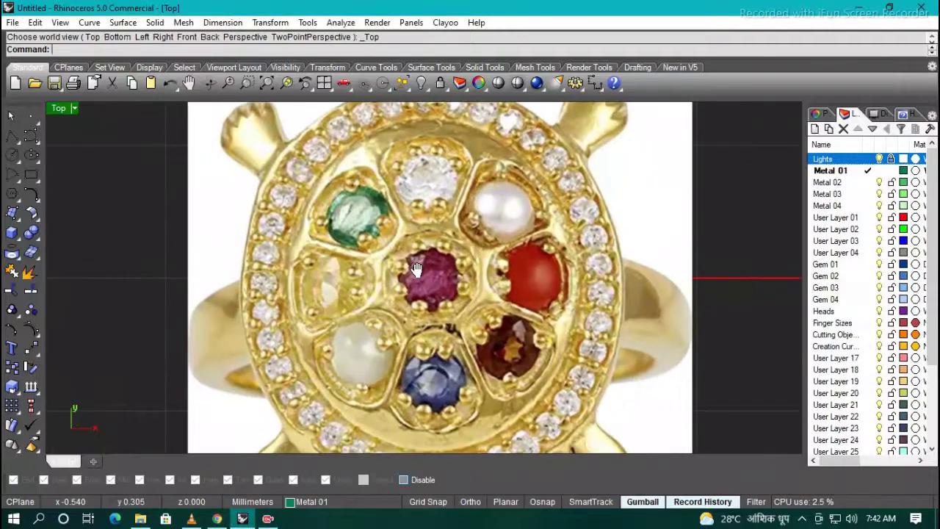
scroll(428, 280, "up", 3)
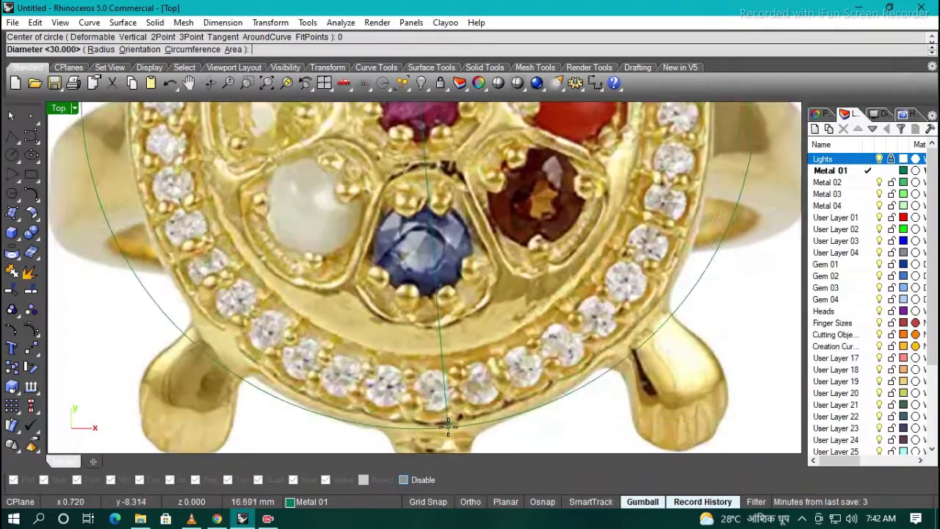
Dimension the turtle shell's height as 15.93 beside the photo
scroll(434, 346, "down", 3)
scroll(436, 403, "down", 1)
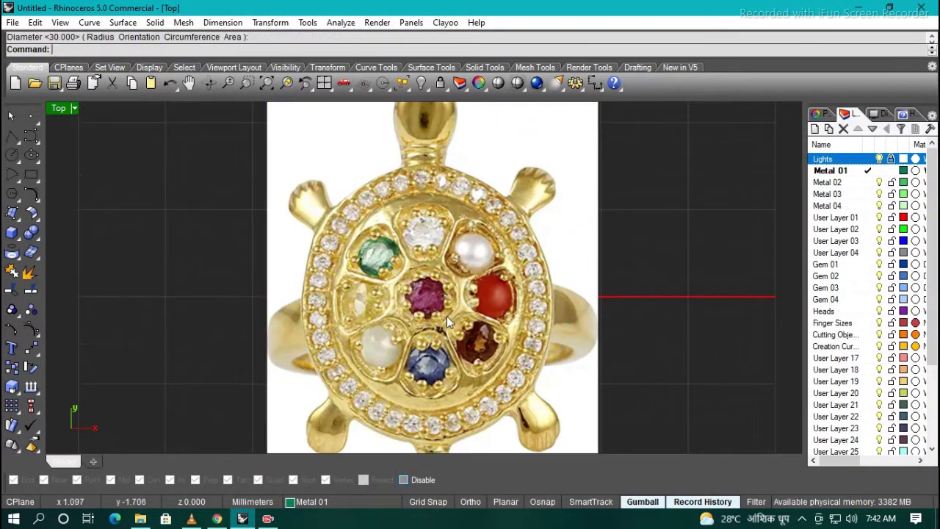
scroll(431, 403, "up", 2)
key("Escape")
type("dim")
key("Return")
left_click(424, 376)
scroll(426, 375, "up", 3)
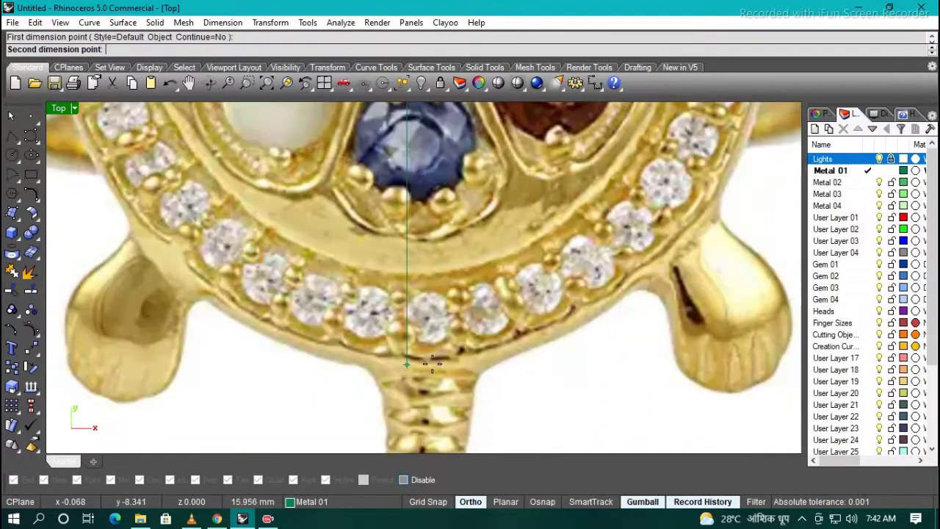
scroll(427, 330, "down", 3)
left_click(423, 125)
scroll(426, 257, "up", 3)
scroll(456, 294, "down", 3)
left_click(604, 293)
Dimension the shell's width as 14.44 below it
key("Return")
scroll(481, 319, "up", 2)
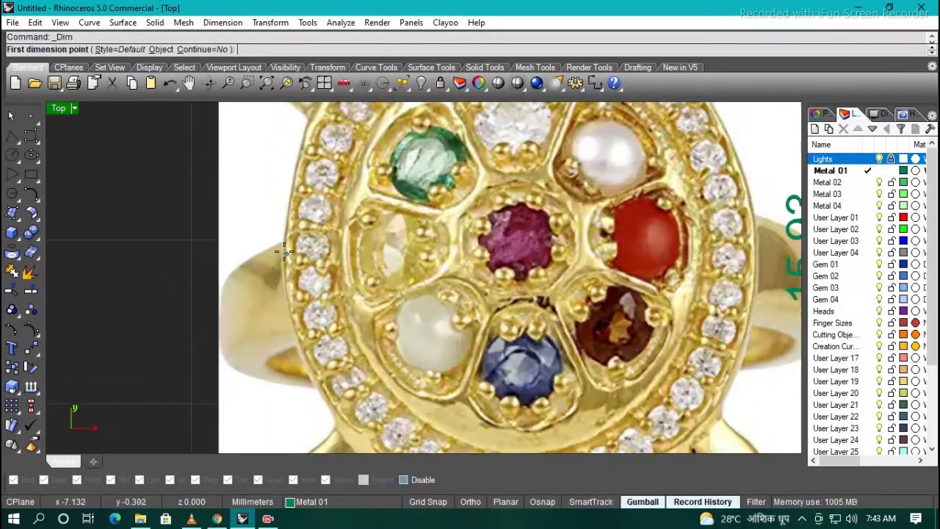
left_click(321, 279)
scroll(550, 301, "up", 2)
left_click(507, 231)
scroll(507, 231, "down", 2)
left_click(367, 374)
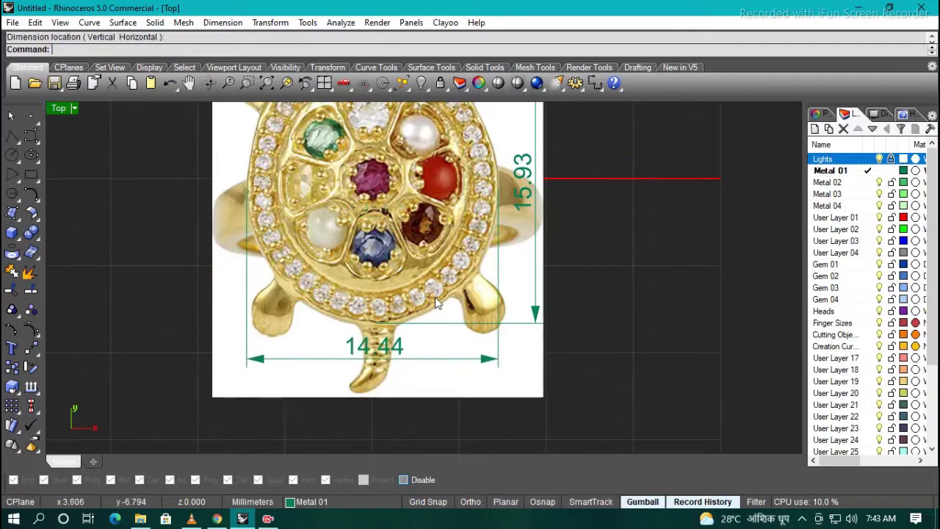
Trace a 14.50 mm-wide ellipse from the centre around the gem-set shell
scroll(397, 287, "up", 2)
scroll(398, 288, "down", 2)
type("CR")
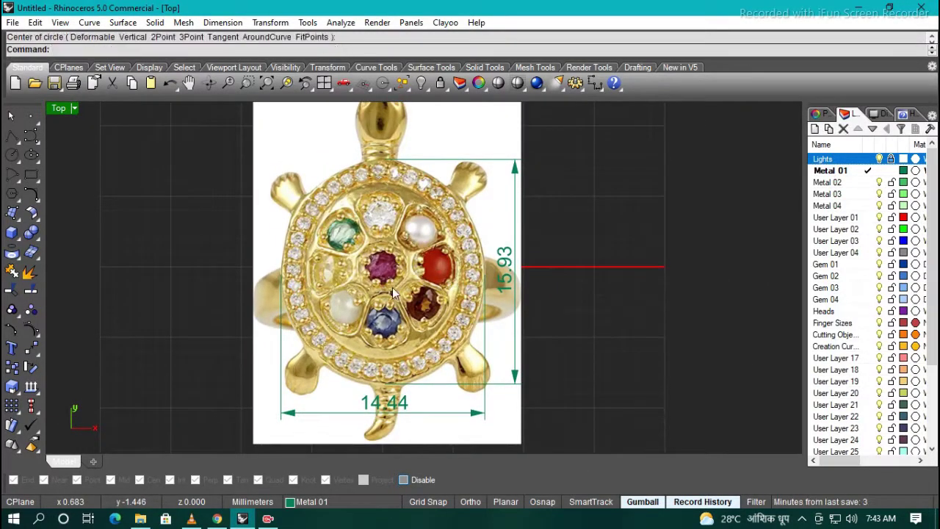
scroll(358, 215, "up", 2)
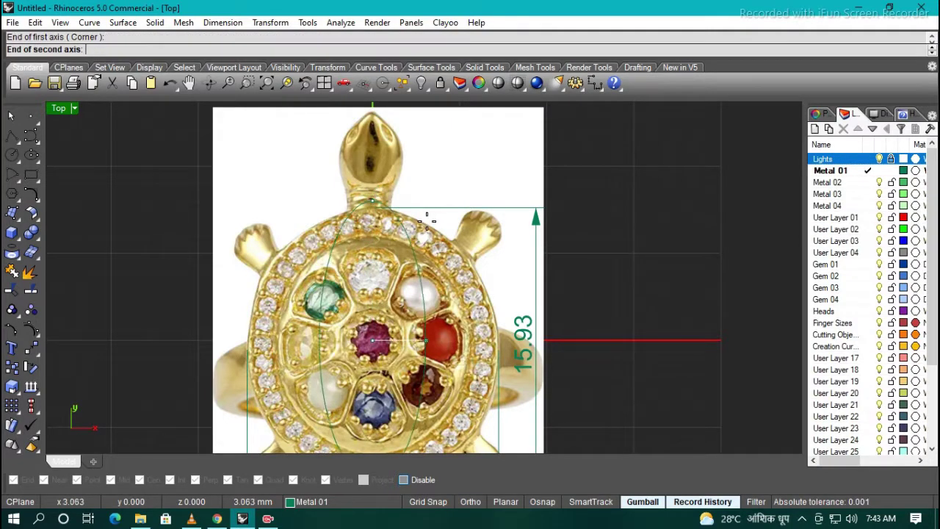
scroll(427, 220, "down", 2)
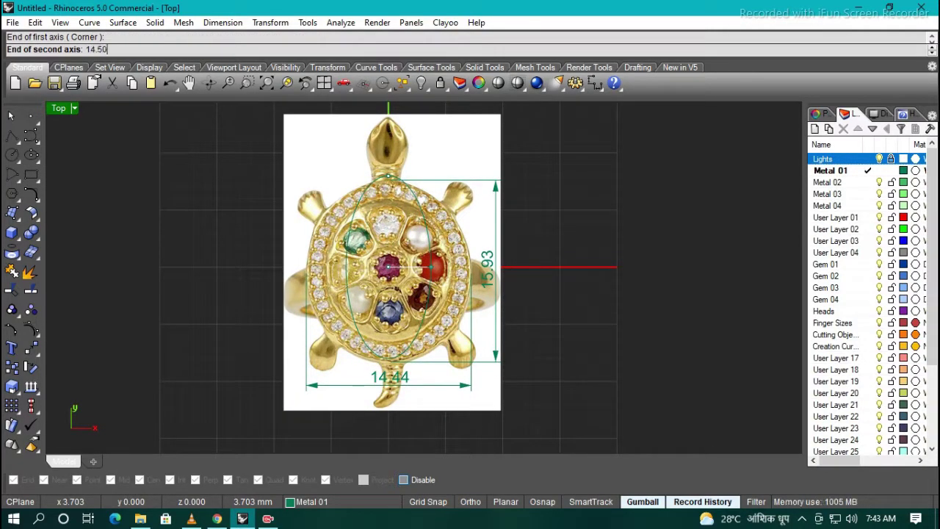
left_click(474, 338)
scroll(477, 337, "up", 2)
scroll(487, 335, "up", 2)
scroll(466, 396, "up", 2)
scroll(479, 339, "up", 2)
type("D")
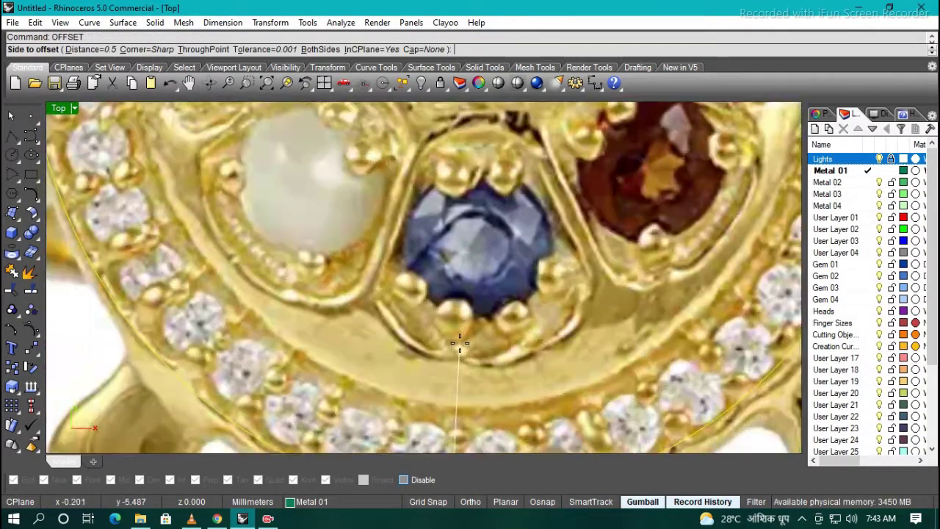
Offset the shell ellipse inward toward the centre
left_click(459, 343)
scroll(459, 343, "down", 5)
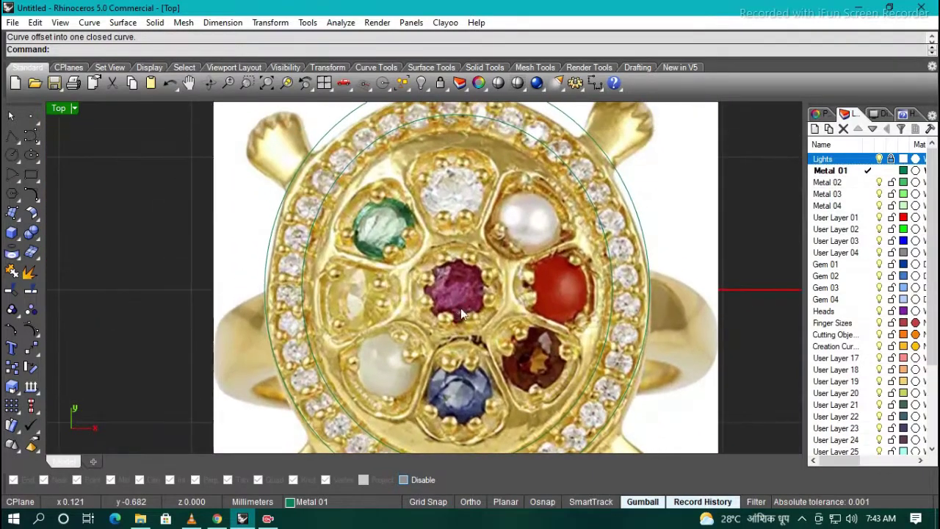
scroll(455, 318, "up", 1)
scroll(457, 314, "up", 1)
scroll(459, 311, "up", 1)
scroll(474, 310, "down", 1)
scroll(471, 315, "down", 1)
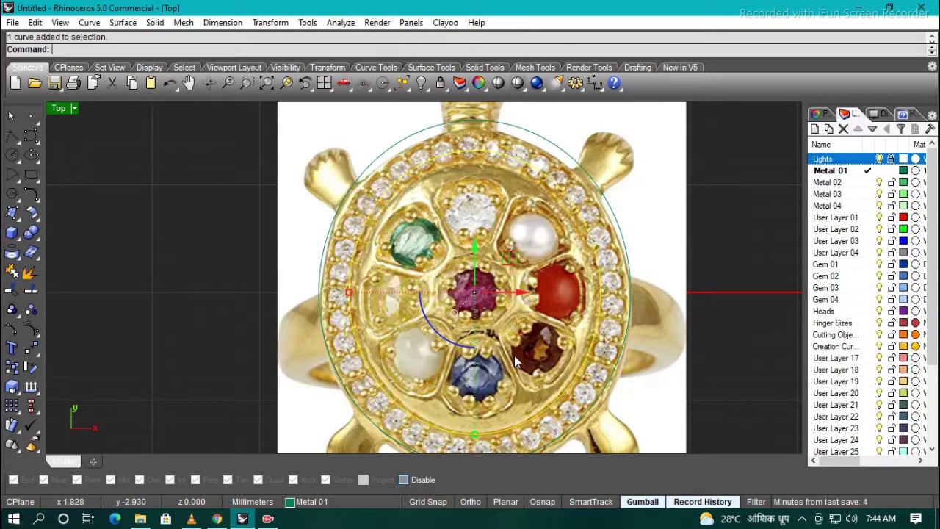
scroll(507, 352, "up", 2)
scroll(484, 341, "up", 1)
Draw a circle centred at 0 around the central ruby, with ortho on
type("circle")
key("Return")
type("0")
Offset the ruby circle outward by 1.4, select both circles, and bring up Import
key("Return")
scroll(474, 333, "up", 1)
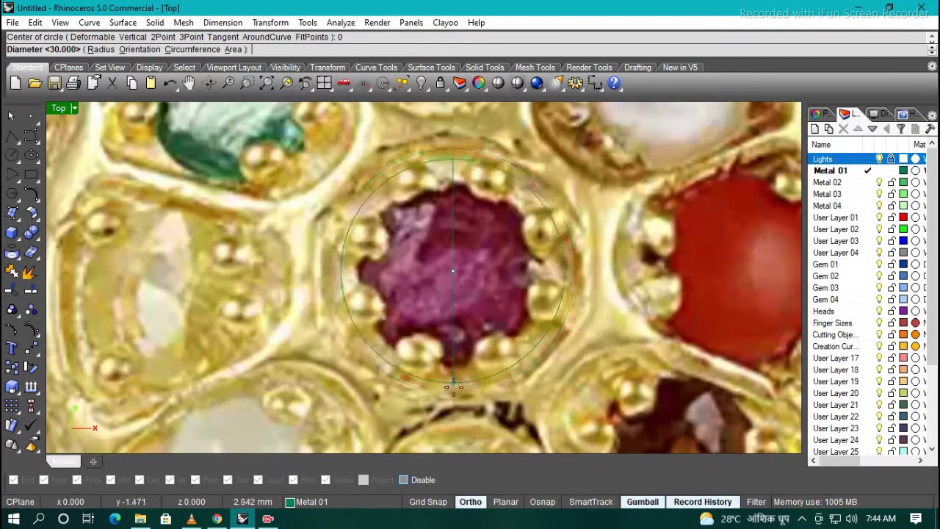
scroll(453, 388, "down", 1)
key("F8")
left_click(459, 388)
scroll(449, 390, "up", 2)
type("OFFSET")
key("Return")
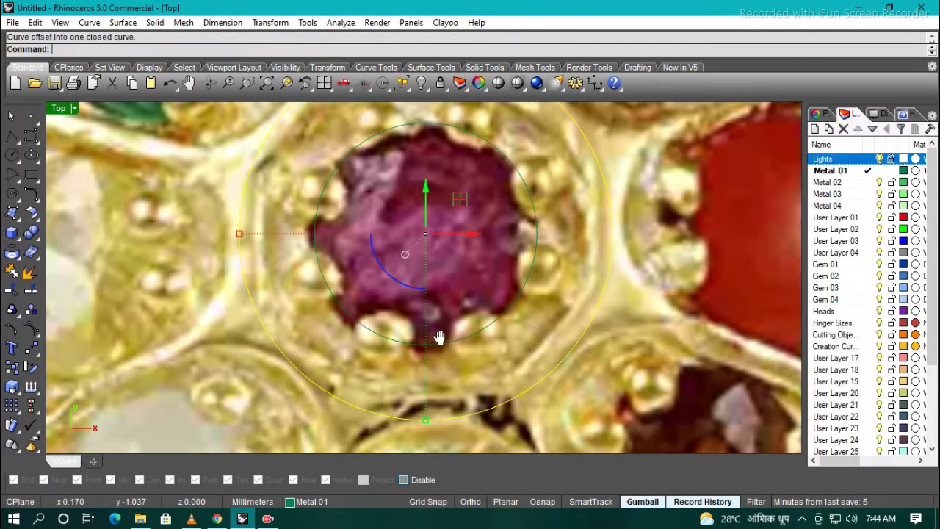
key("Escape")
scroll(439, 337, "down", 3)
scroll(499, 374, "up", 2)
left_click_drag(474, 332, 474, 333)
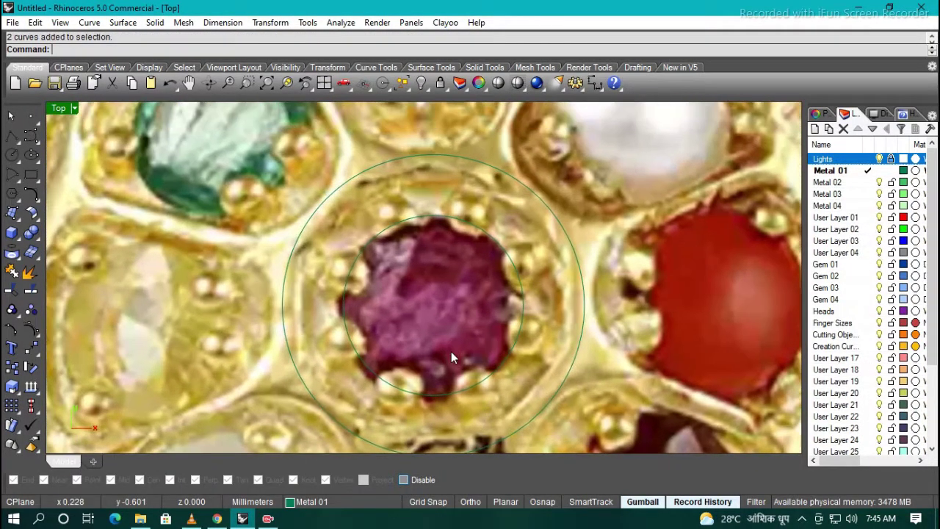
key("ctrl+i")
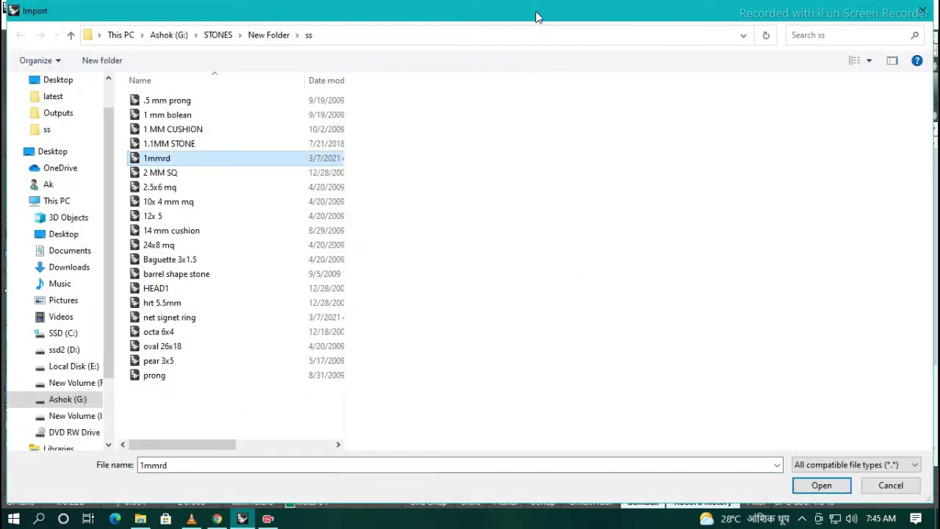
Import the 1mmrd gem, scale it 2.5 times, and move it to 0
double_click(536, 17)
key("Return")
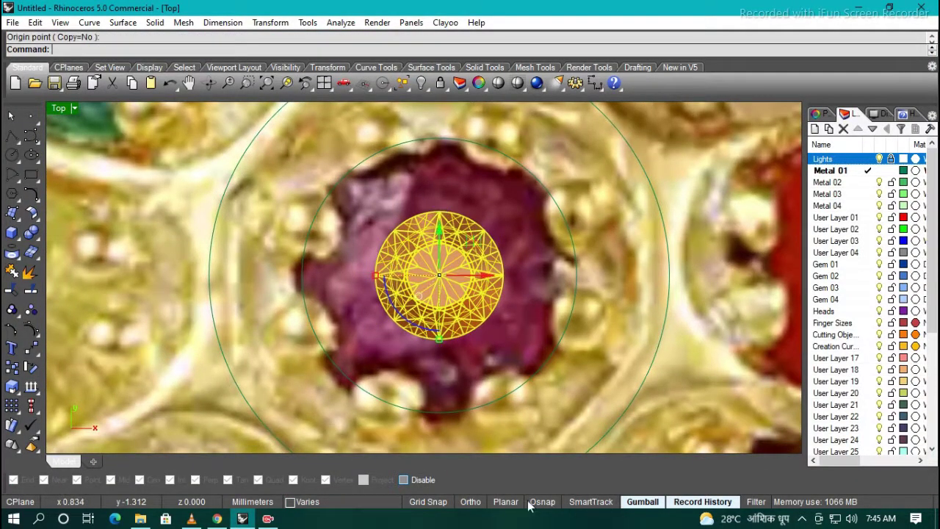
type("2.5")
key("Return")
type("M")
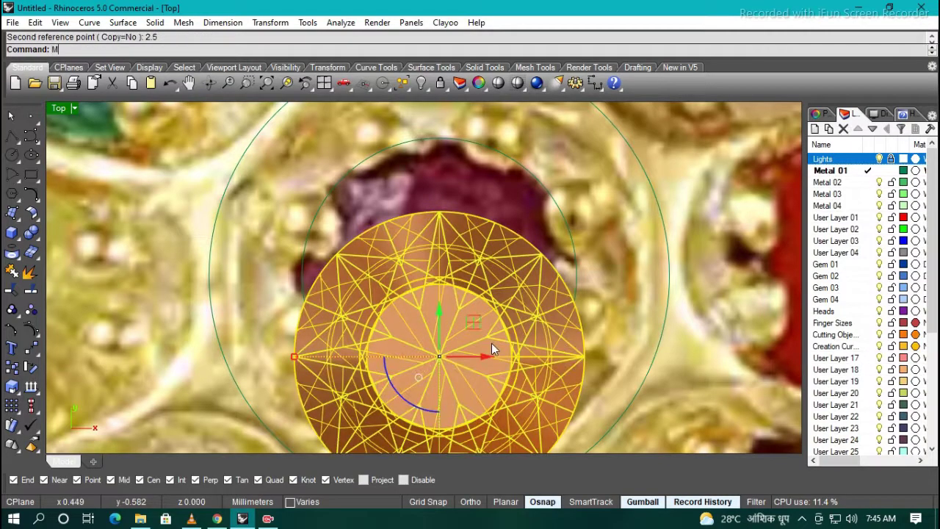
type("0")
key("Return")
Lower the gem and its cylinder into place in the Front view
scroll(478, 360, "down", 3)
right_click_drag(501, 359, 517, 336)
scroll(508, 352, "up", 2)
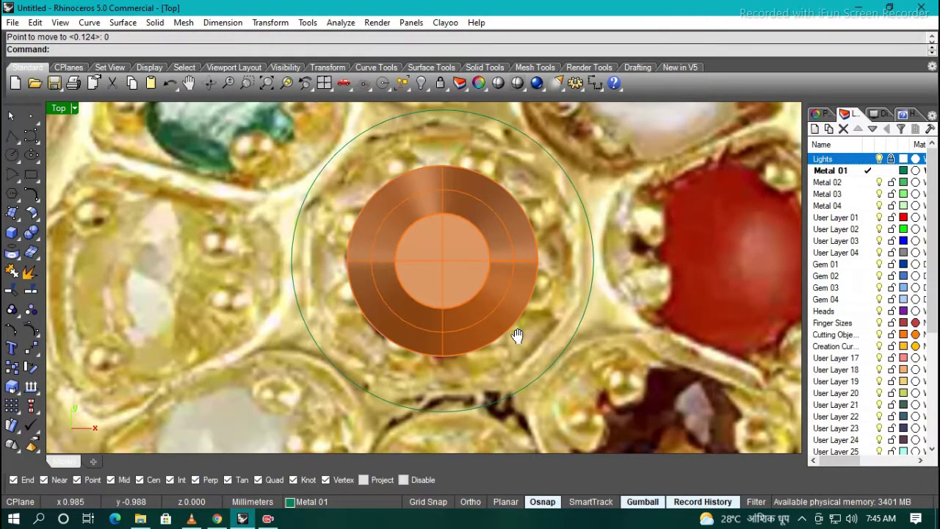
left_click_drag(583, 379, 510, 307)
scroll(514, 312, "down", 5)
scroll(558, 341, "up", 5)
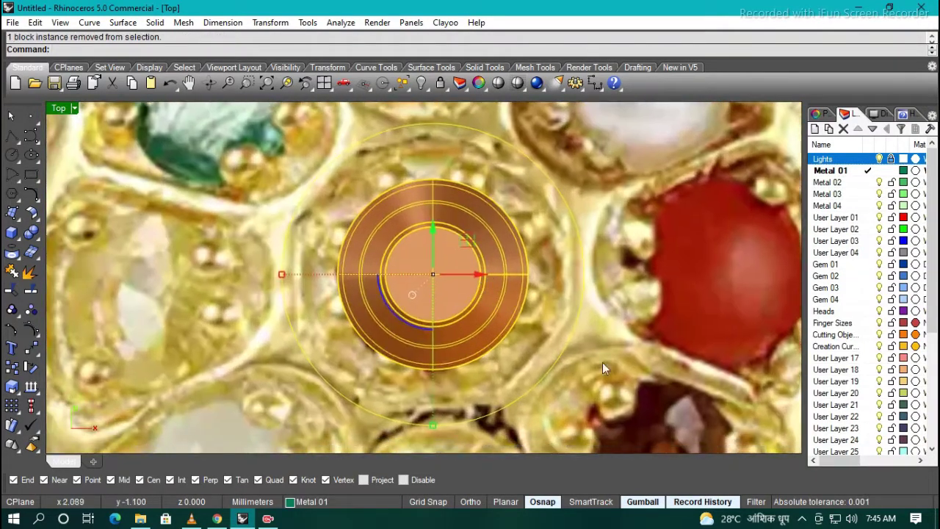
scroll(551, 352, "down", 2)
mouse_move(448, 403)
left_mouse_down()
mouse_move(447, 450)
mouse_move(463, 360)
left_mouse_up()
scroll(458, 268, "up", 3)
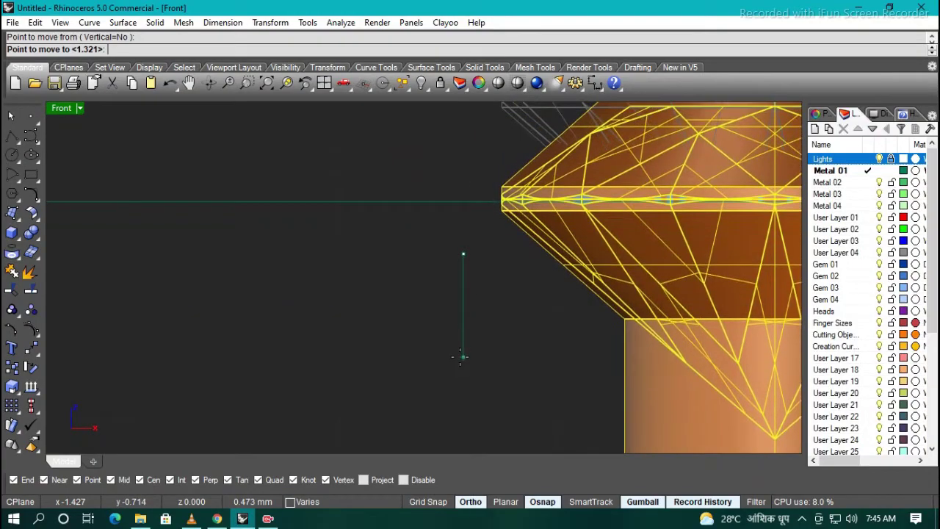
Return to the Top view and tilt it to inspect the setting in 3D
key("ctrl+F1")
key("ctrl+F2")
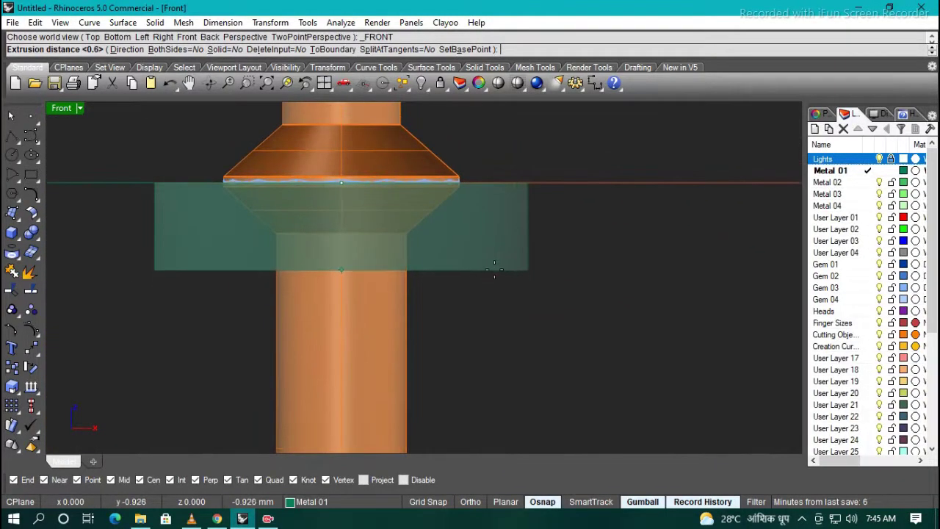
type("Top")
key("Return")
right_click_drag(454, 331, 441, 274)
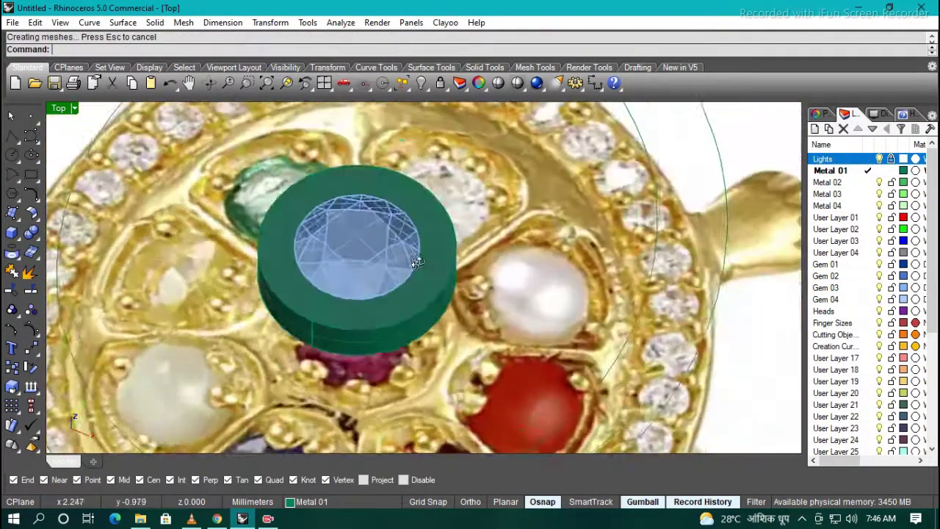
Duplicate the setting's edges, switch to wireframe, and measure across the gem
right_click(438, 274)
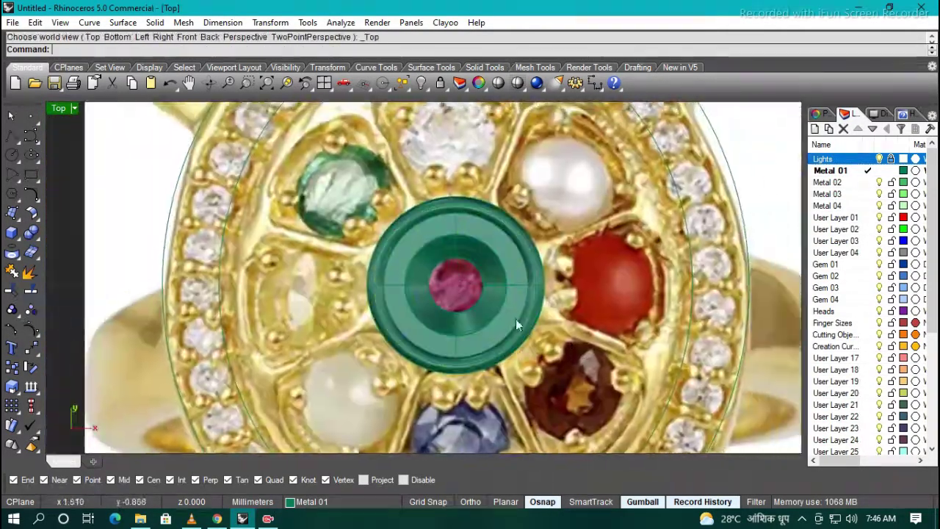
scroll(478, 294, "down", 3)
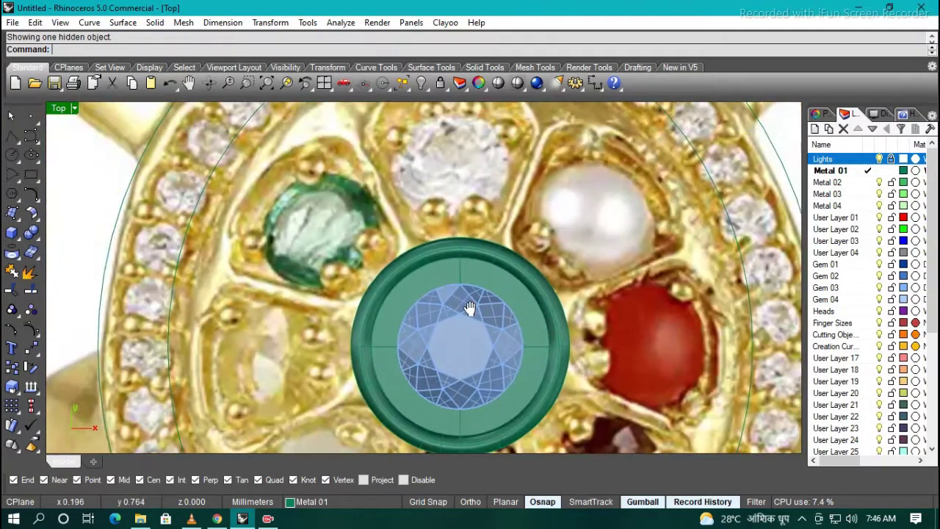
key("ctrl+alt+w")
scroll(462, 247, "up", 3)
scroll(437, 315, "down", 5)
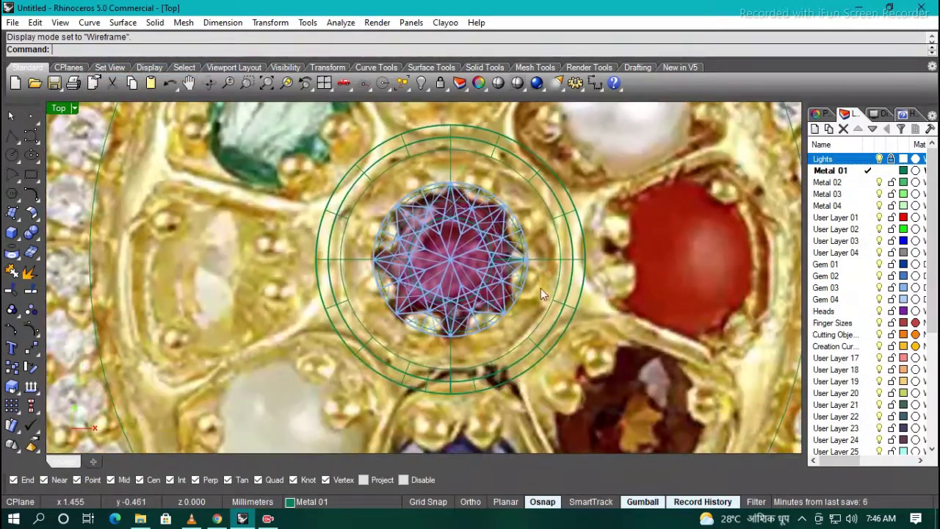
scroll(436, 331, "up", 5)
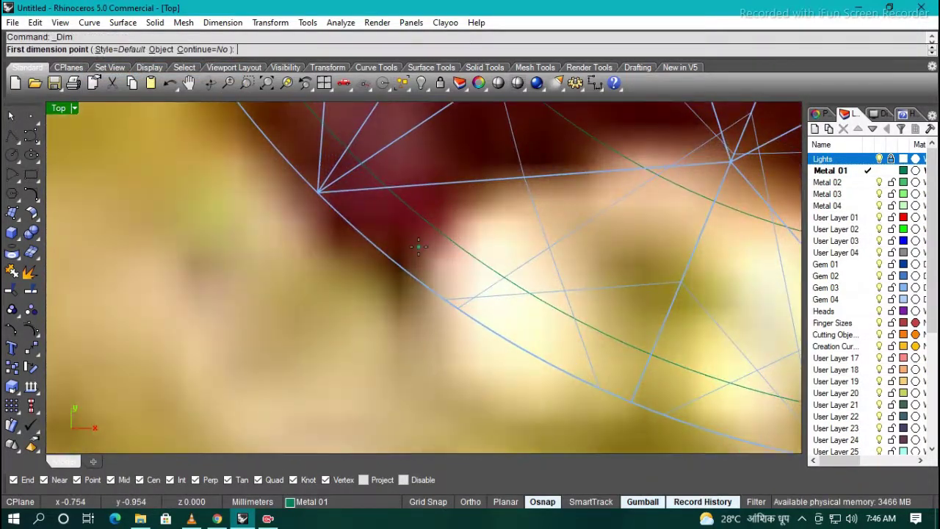
left_click(275, 211)
left_click(677, 285)
scroll(676, 285, "down", 5)
key("Escape")
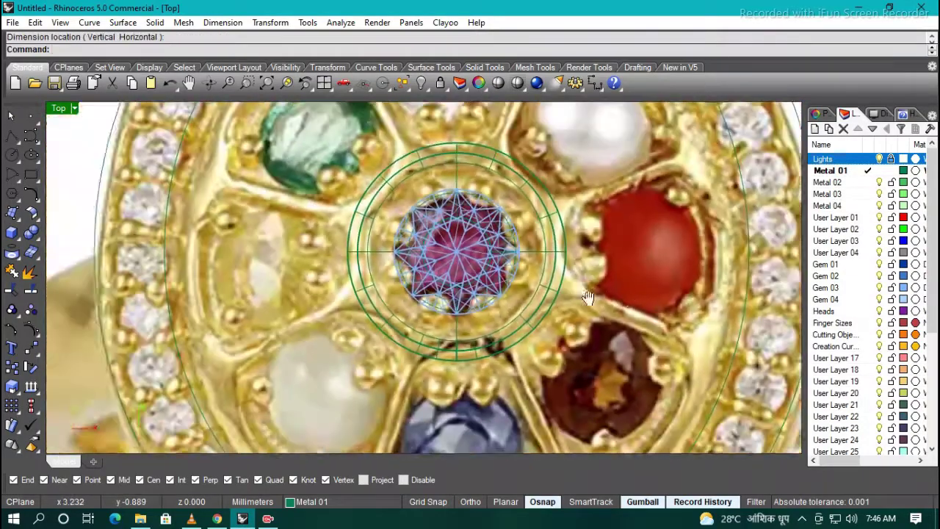
Draw a small prong circle beside the gem and extrude it capped in Front view
left_click(12, 155)
scroll(572, 267, "up", 3)
left_click(572, 267)
left_click(579, 310)
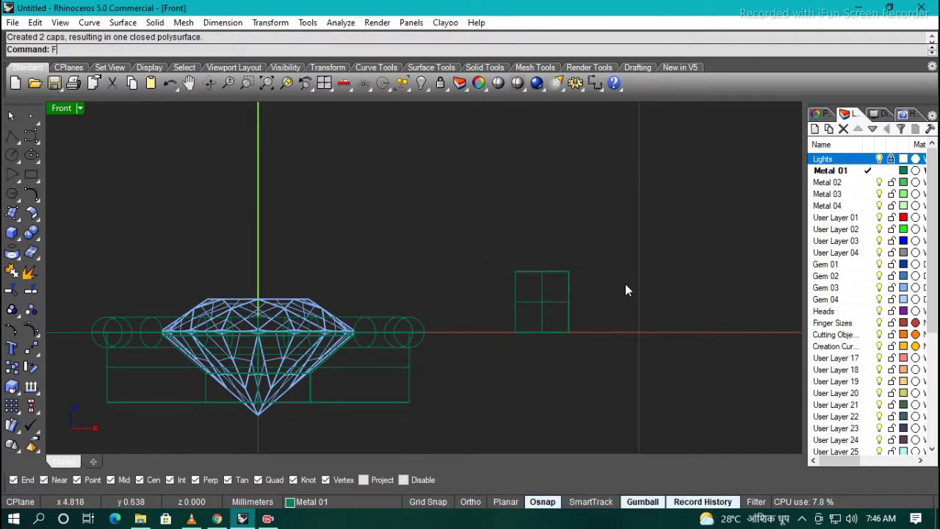
left_click(81, 109)
left_click(110, 243)
type("FE")
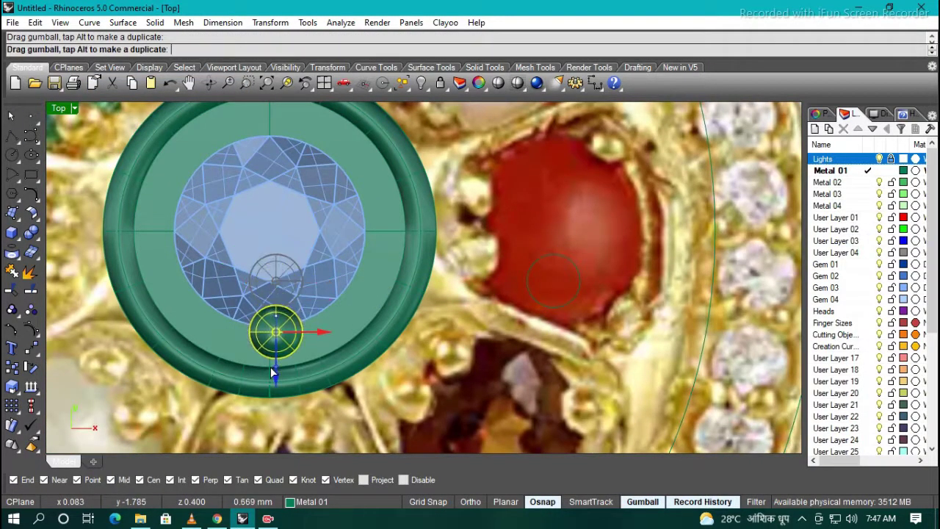
Copy the prong cylinder around the bezel rim to make six prongs
mouse_move(269, 366)
left_mouse_down()
mouse_move(326, 325)
mouse_move(338, 383)
left_mouse_up()
key("ctrl+F2")
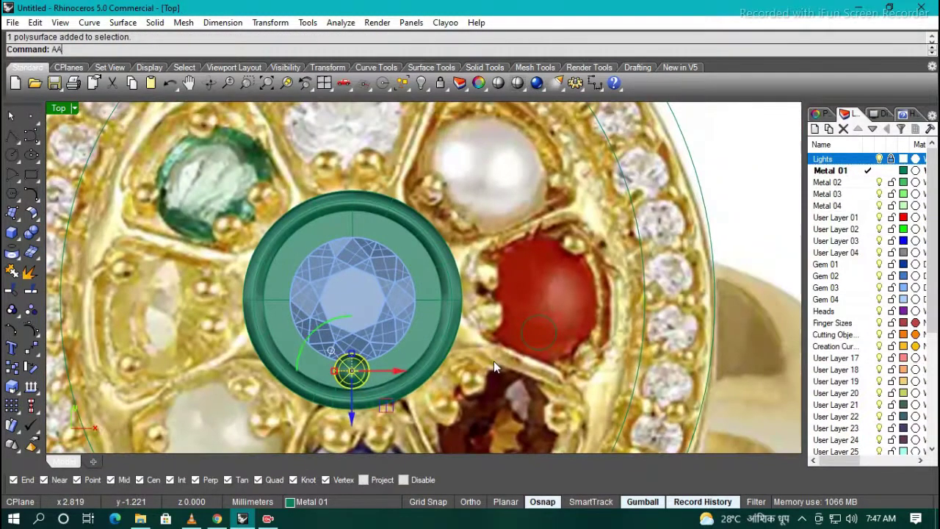
right_click_drag(494, 361, 405, 210, "ctrl+shift")
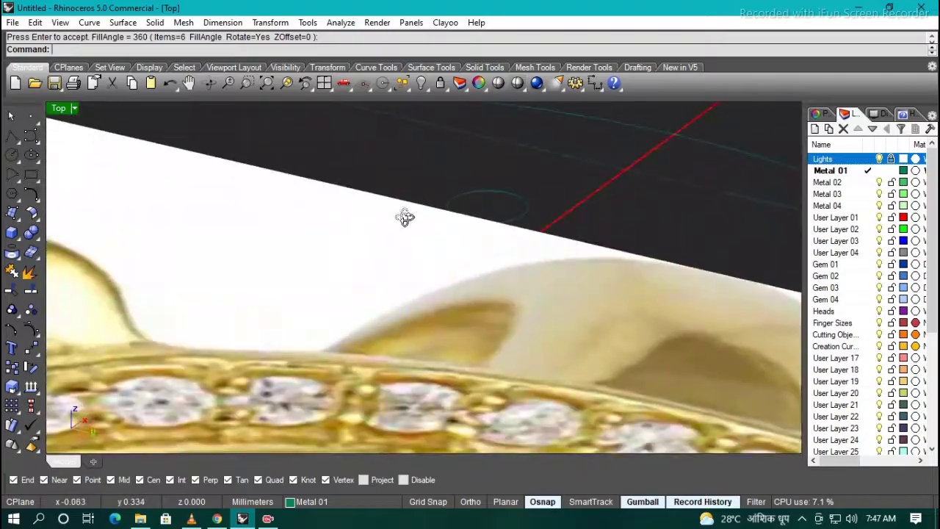
scroll(432, 336, "up", 3)
scroll(431, 329, "down", 3)
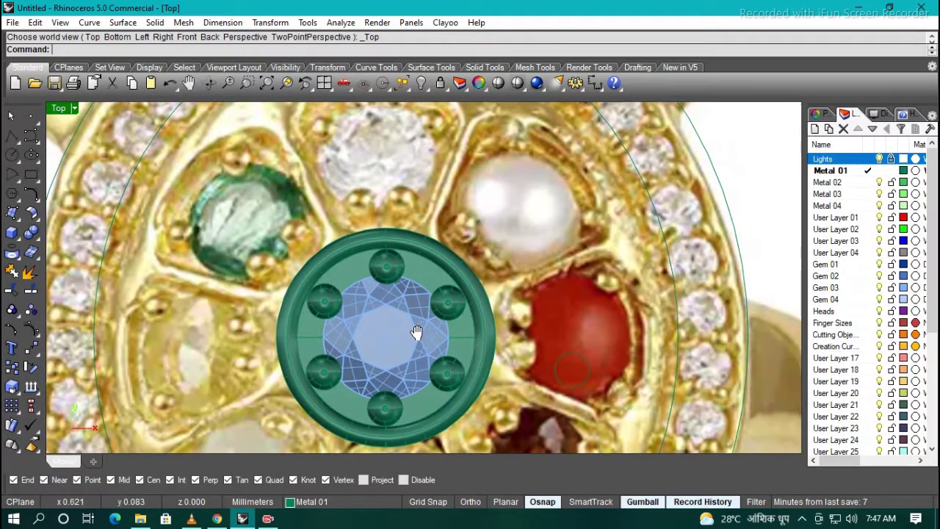
scroll(456, 331, "up", 1)
scroll(424, 304, "up", 1)
Select the whole centre-stone setting and assign it to the Metal 03 layer
key("ctrl+a")
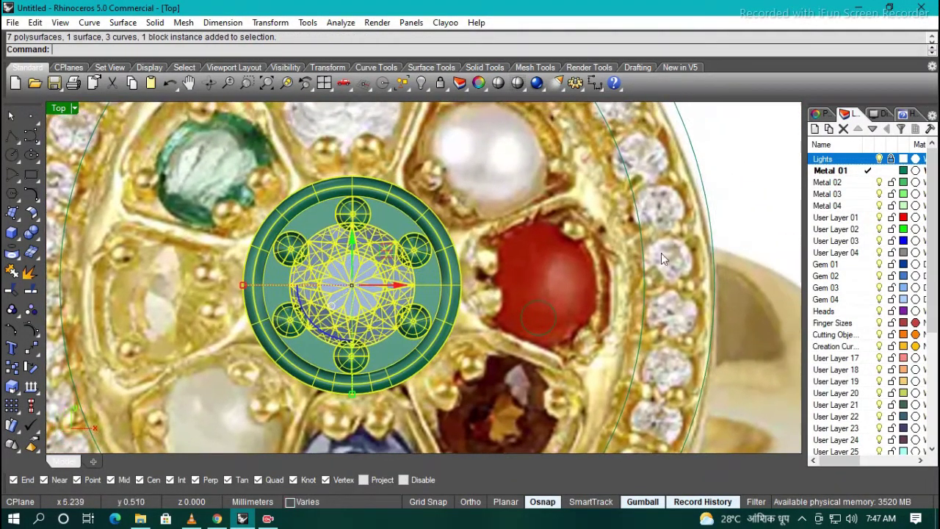
scroll(424, 304, "up", 2)
left_click(818, 114)
left_click(891, 197)
left_click(882, 42)
left_click(845, 114)
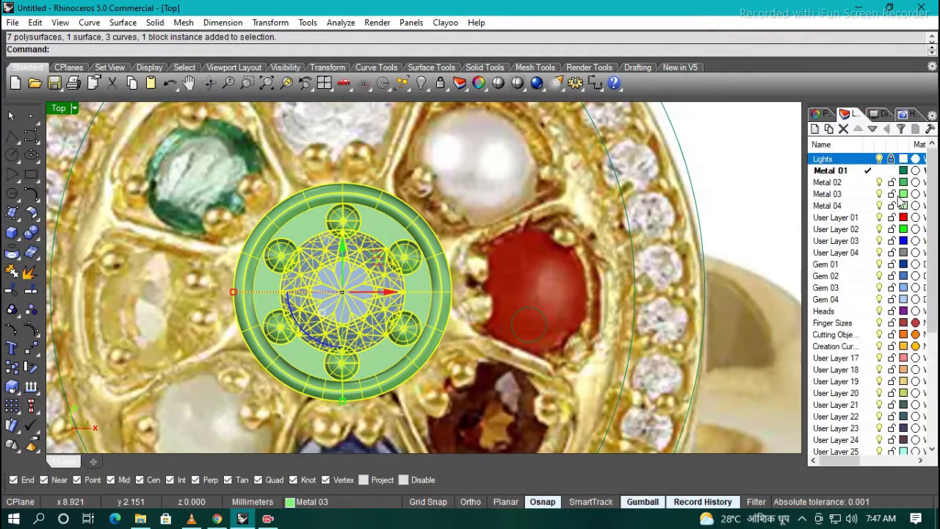
scroll(435, 264, "up", 2)
scroll(436, 243, "up", 2)
scroll(478, 258, "down", 4)
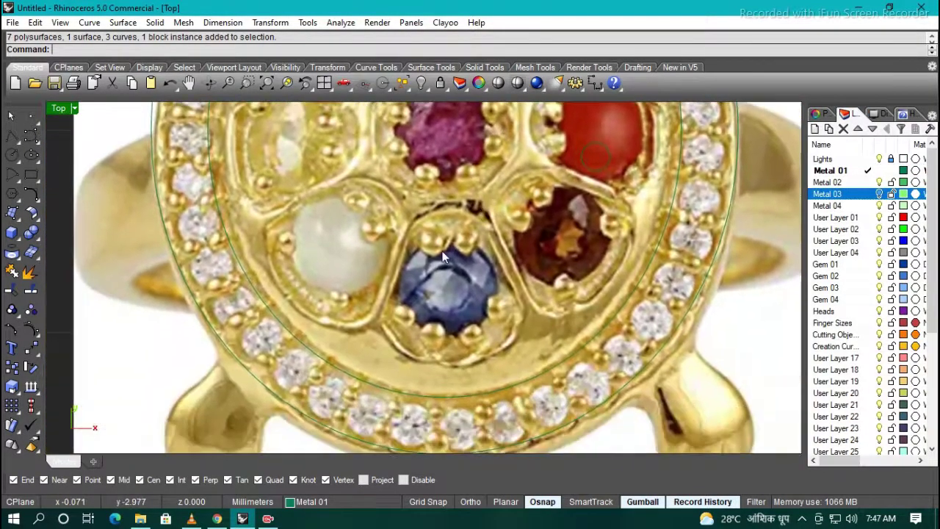
Start an interpolated curve (Q) with the blue sapphire setting in view
scroll(431, 241, "up", 3)
scroll(430, 241, "up", 2)
type("Q")
key("Return")
key("Escape")
right_click_drag(429, 230, 419, 235)
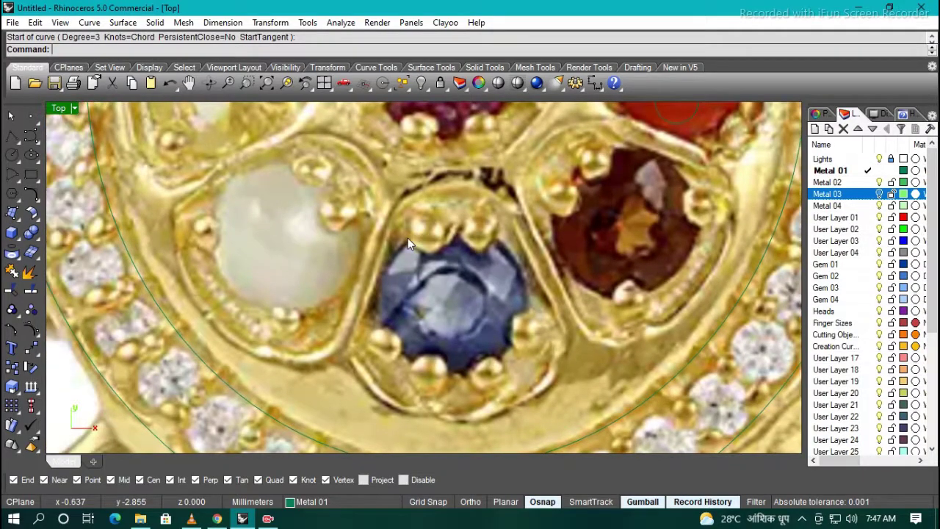
key("Return")
Trace a first outline along the bezel's left and lower edges, then abandon it
left_click(408, 238)
scroll(367, 235, "up", 2)
left_click(350, 230)
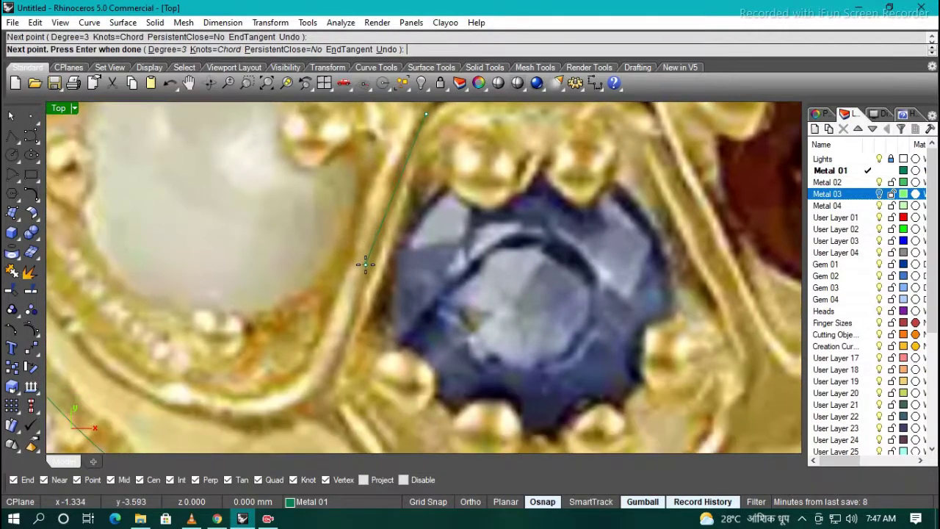
scroll(350, 250, "up", 2)
scroll(350, 260, "down", 2)
left_click(441, 305)
left_click(479, 311)
left_click(514, 312)
left_click(541, 309)
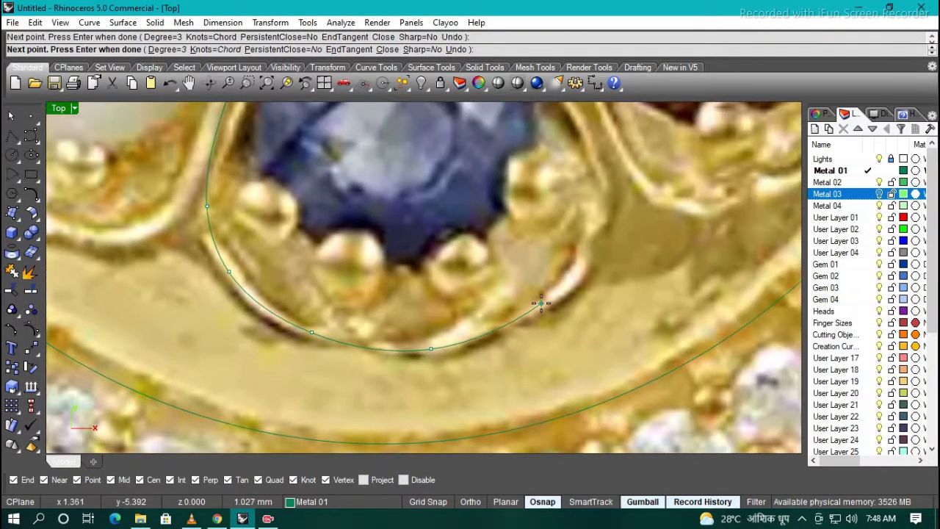
scroll(553, 293, "up", 2)
key("Return")
scroll(377, 329, "down", 3)
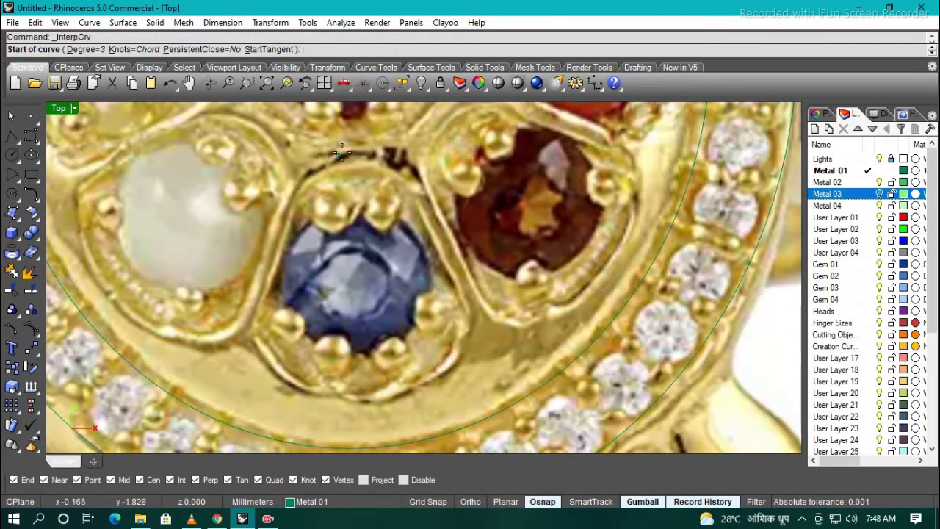
Draw a three-point half outline from the bezel top down its left side
left_click(318, 169)
scroll(318, 169, "down", 2)
left_click(272, 184)
left_click(284, 221)
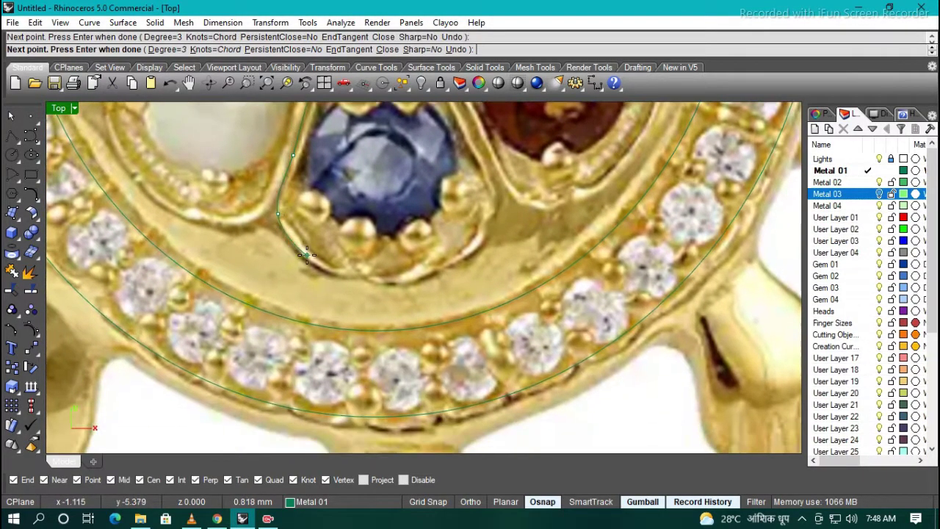
scroll(335, 247, "up", 2)
key("Return")
scroll(382, 248, "up", 3)
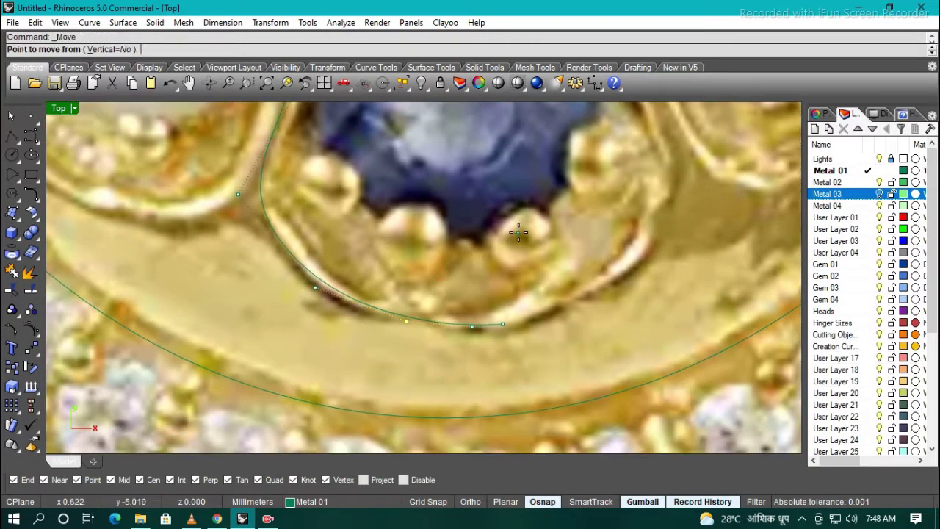
Move the half outline onto the sapphire bezel's edge
left_click(519, 233)
right_click_drag(518, 233, 536, 282)
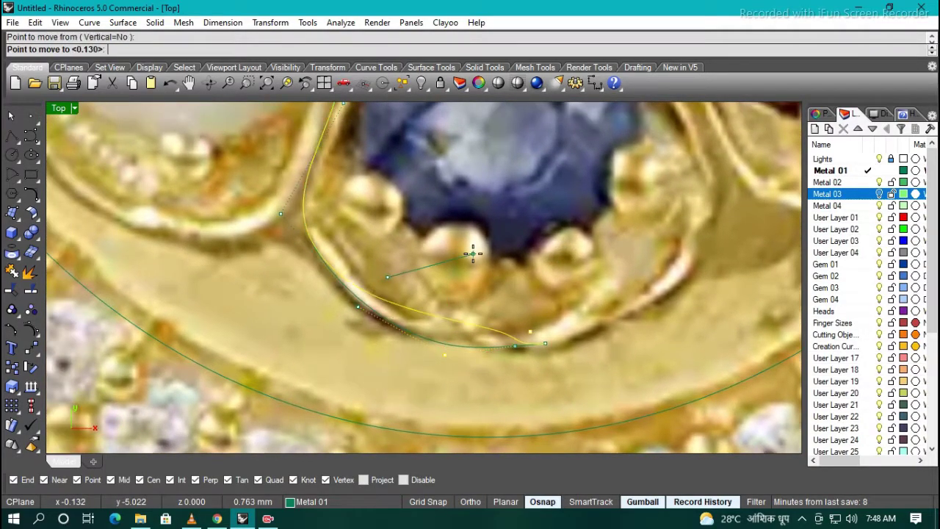
left_click(485, 236)
scroll(388, 280, "down", 2)
right_click_drag(388, 280, 411, 396)
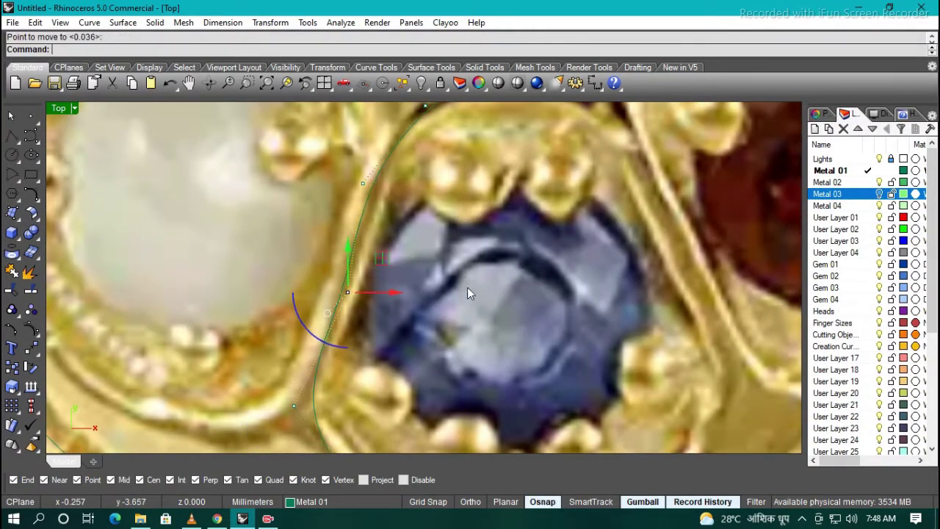
scroll(442, 258, "up", 2)
left_click(475, 252)
scroll(475, 252, "down", 3)
Rebuild the half outline curve to smooth it
type("rebuild")
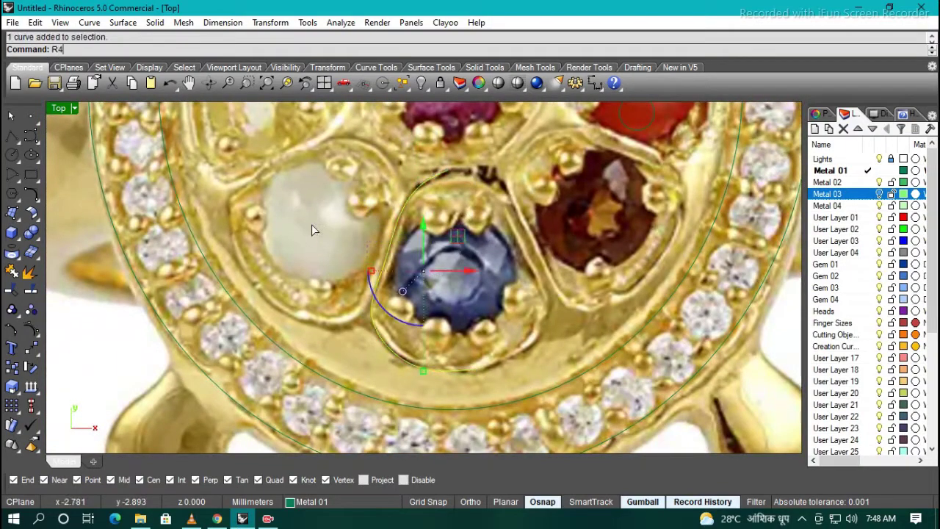
key("Return")
key("Return")
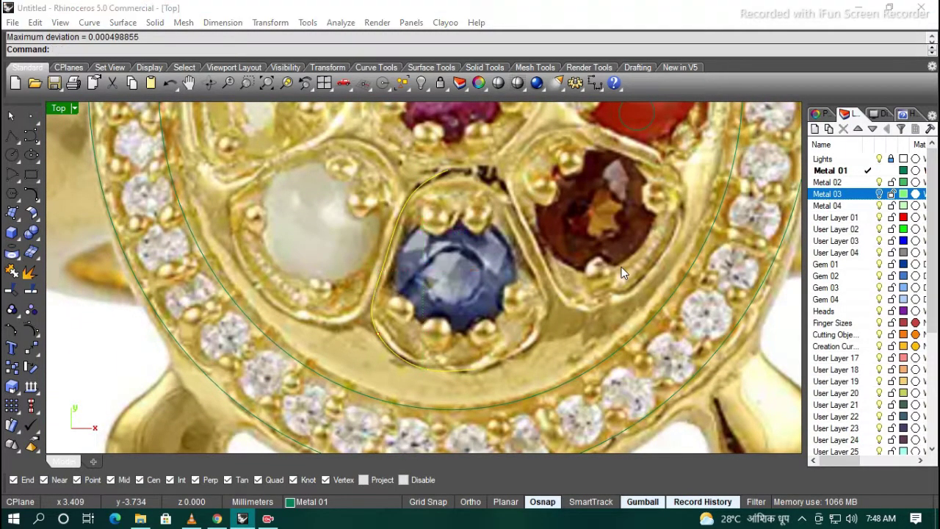
right_click(621, 267)
key("Return")
right_click_drag(510, 274, 491, 284)
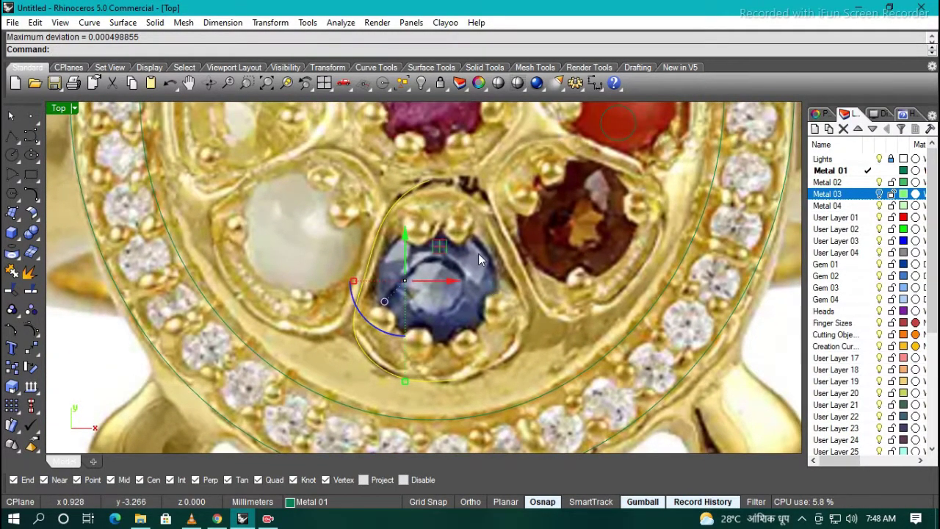
Mirror the half outline across the setting centre to make the other side
type("mirror")
key("Return")
scroll(479, 254, "up", 3)
left_click(422, 298)
scroll(422, 297, "down", 3)
scroll(425, 307, "up", 5)
scroll(425, 307, "up", 3)
scroll(289, 237, "up", 3)
Trim the overlapping ends where the two halves meet
type("trim")
key("Return")
right_click_drag(249, 237, 500, 264)
scroll(500, 264, "down", 3)
scroll(457, 276, "down", 3)
scroll(512, 296, "up", 2)
key("Escape")
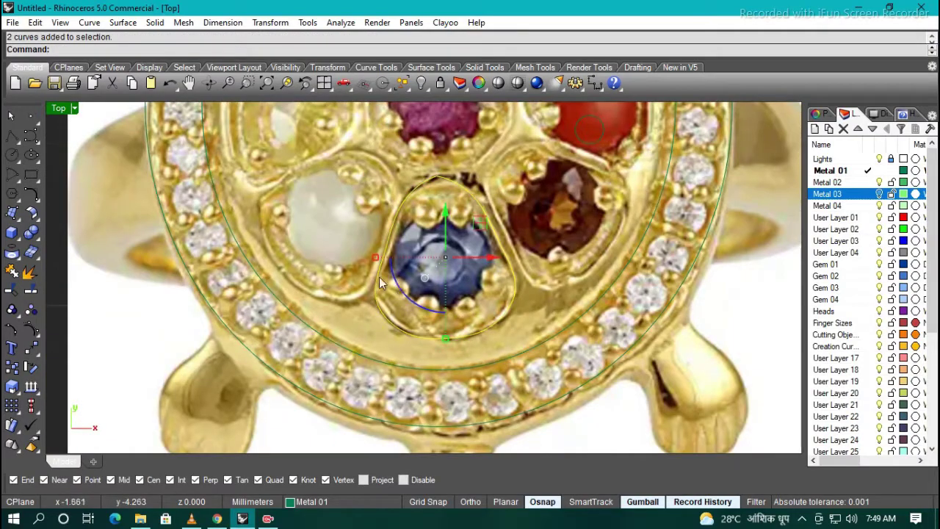
Offset the closed sapphire outline inward to create the inner opening curve
left_click(375, 276)
scroll(374, 276, "down", 2)
scroll(426, 243, "up", 4)
scroll(433, 231, "up", 2)
scroll(439, 226, "up", 3)
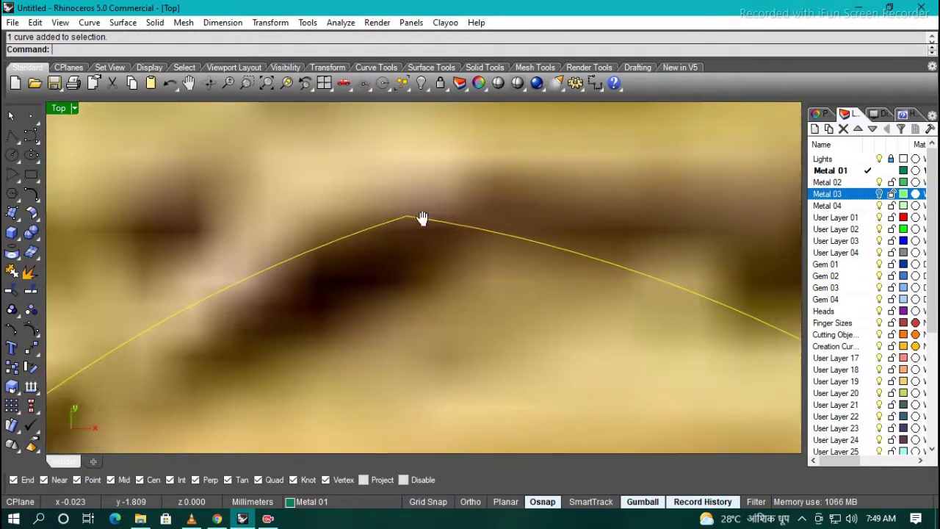
scroll(439, 226, "down", 3)
scroll(430, 220, "down", 3)
scroll(545, 273, "down", 2)
right_click_drag(544, 273, 446, 249)
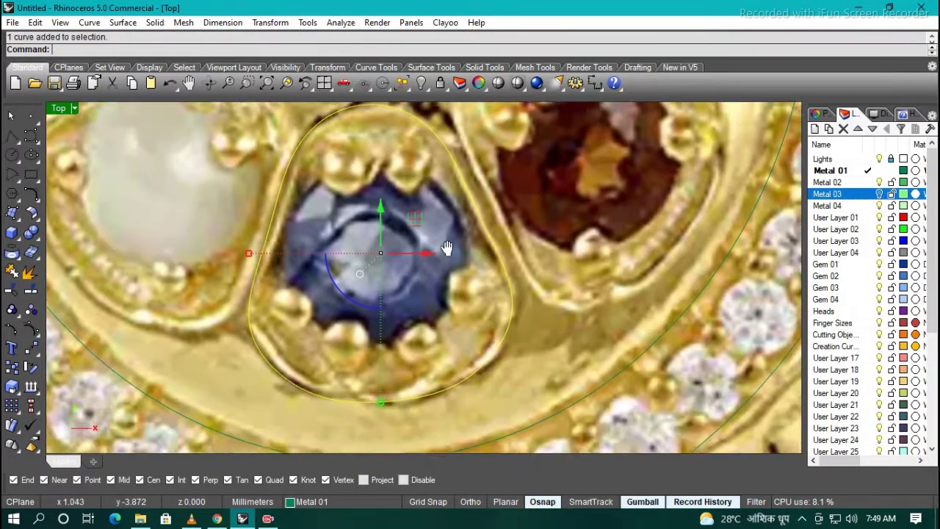
type("offset")
key("Return")
scroll(425, 282, "up", 2)
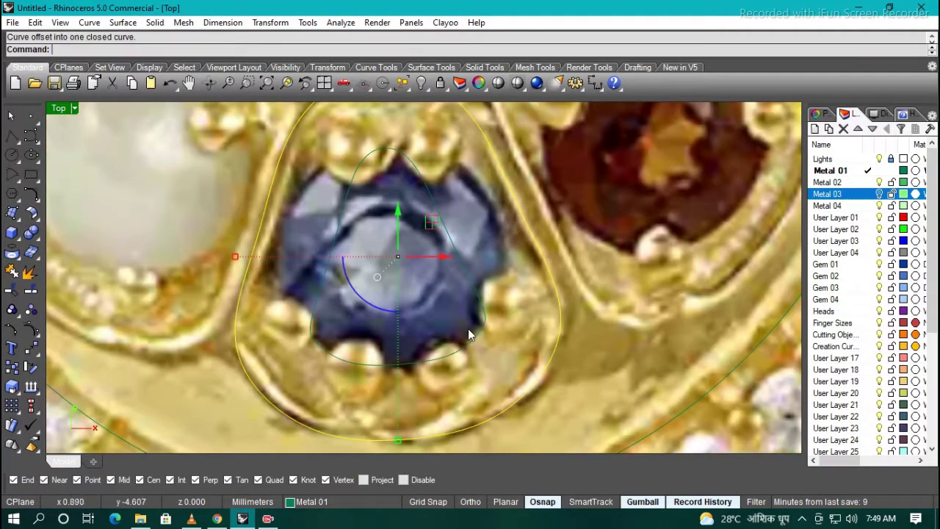
scroll(514, 360, "down", 2)
Extrude both outline curves with ExtrudeCrv
type("extrudecrv")
key("Return")
key("Return")
Try subtracting the inner solid, then undo the failed subtraction and the end caps
scroll(321, 244, "up", 2)
left_click(439, 330)
key("Return")
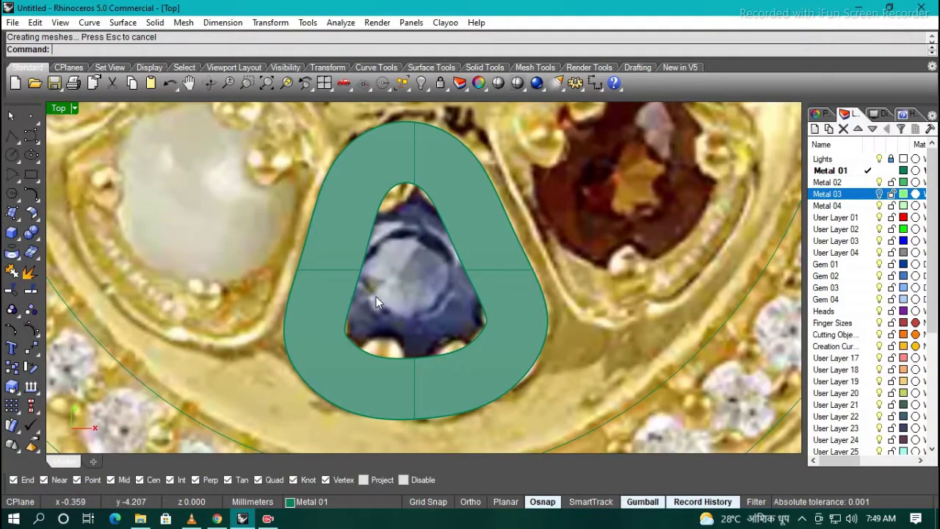
key("ctrl+alt+w")
scroll(437, 298, "up", 2)
key("ctrl+z")
key("ctrl+z")
In Front view, extrude the flat surface between the outlines into a solid
key("ctrl+F2")
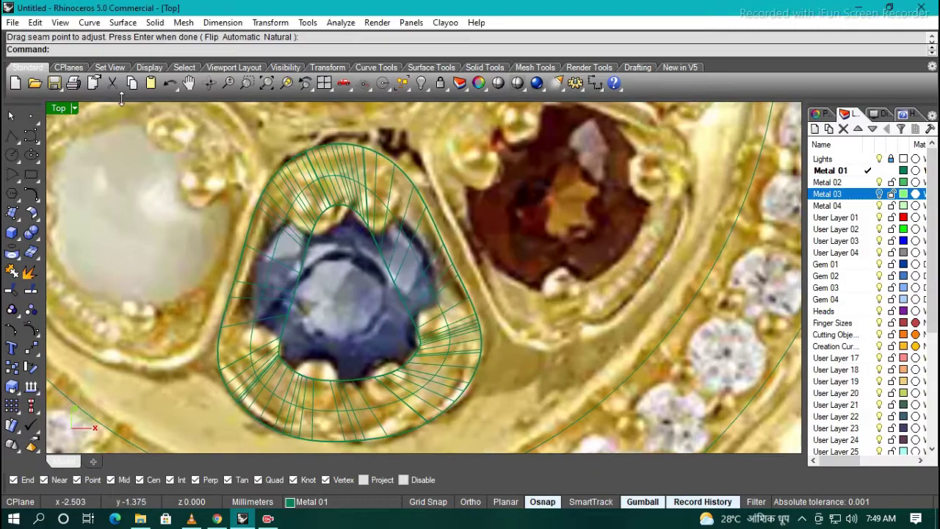
left_click(73, 108)
left_click(103, 84)
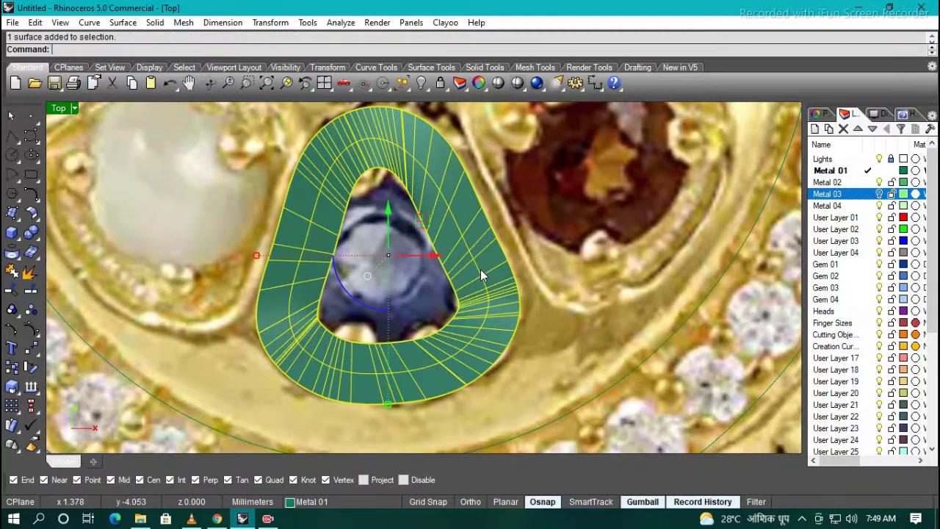
left_click(410, 330)
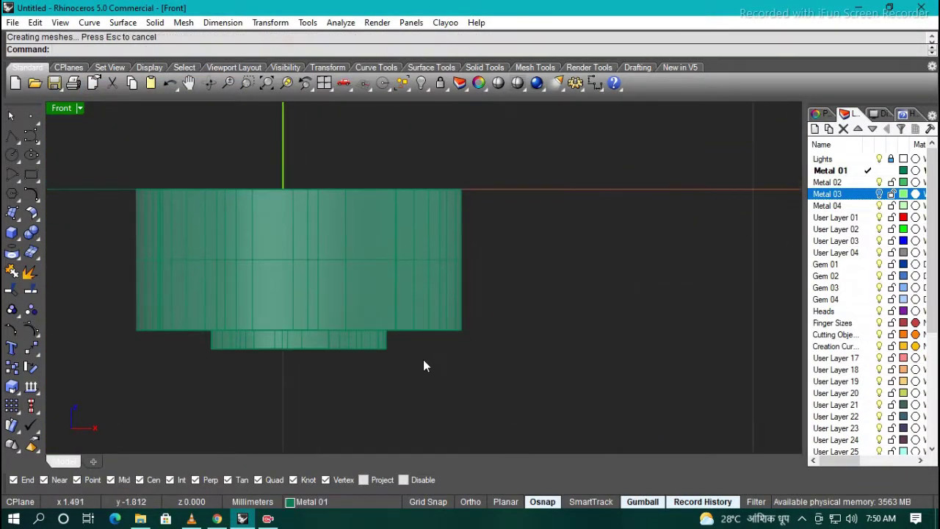
key("Escape")
key("ctrl+a")
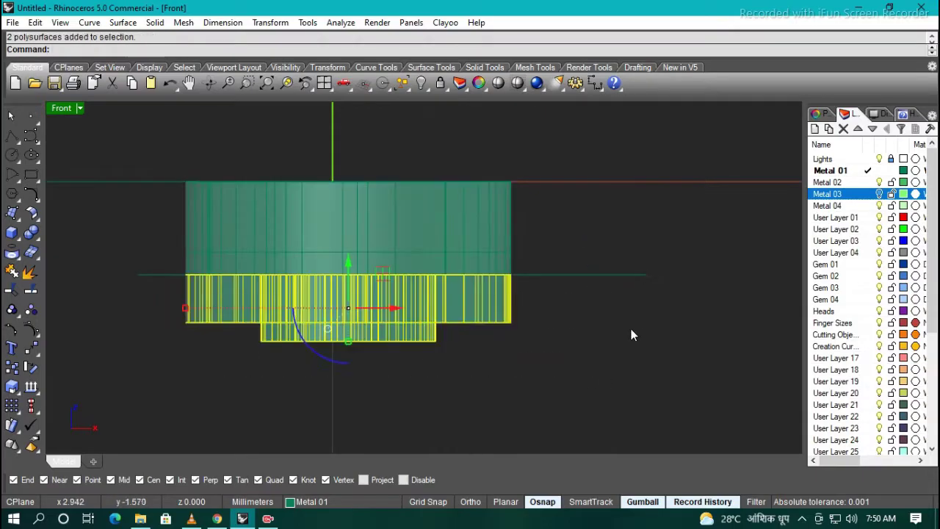
Boolean-subtract the inner solid from the outer cylinder, leaving an opening over the stone
left_click(327, 242)
scroll(422, 235, "up", 5)
mouse_move(422, 235)
right_mouse_down("ctrl+shift")
mouse_move(445, 214)
mouse_move(403, 292)
mouse_move(486, 236)
right_mouse_up("ctrl+shift")
scroll(389, 284, "up", 4)
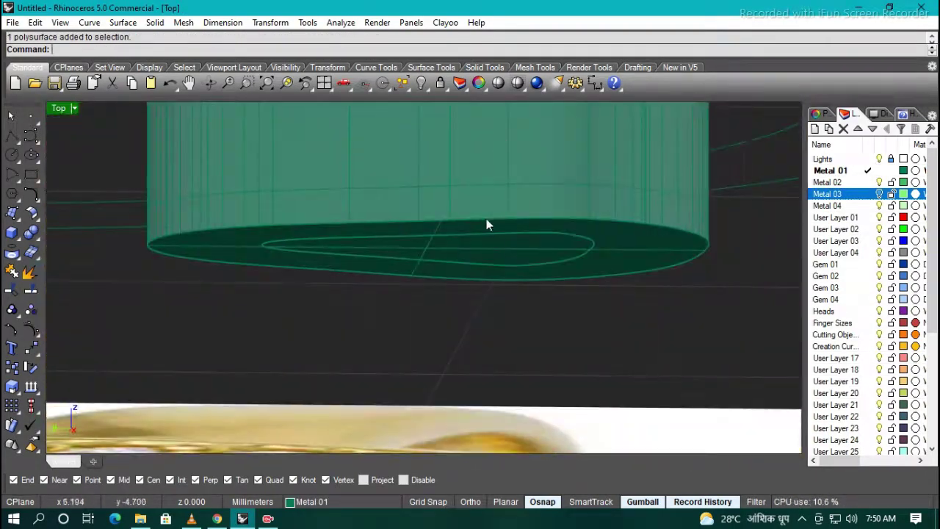
middle_click(486, 237)
left_click(437, 248)
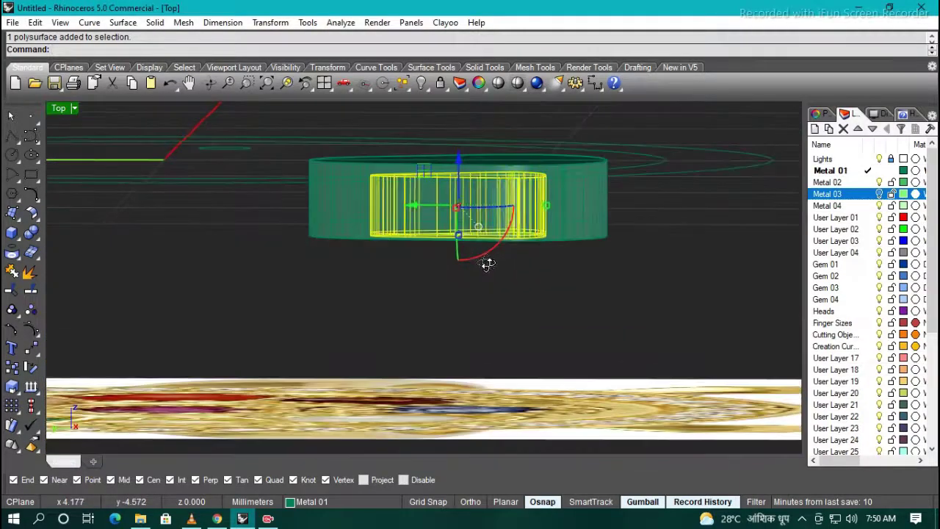
left_click(432, 290)
key("Return")
middle_click(441, 203)
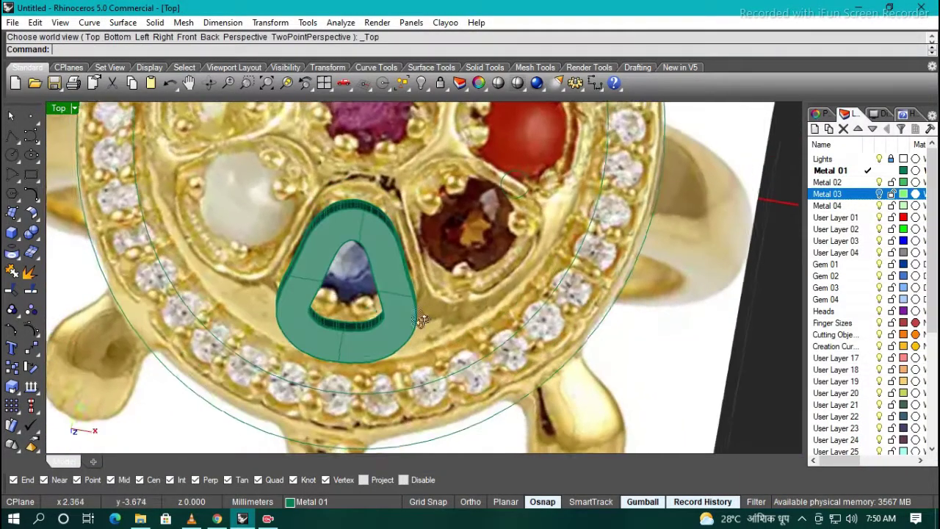
Undo the deletion and capping to restore the cylinder
right_click_drag(441, 204, 404, 207, "ctrl+shift")
key("ctrl+z")
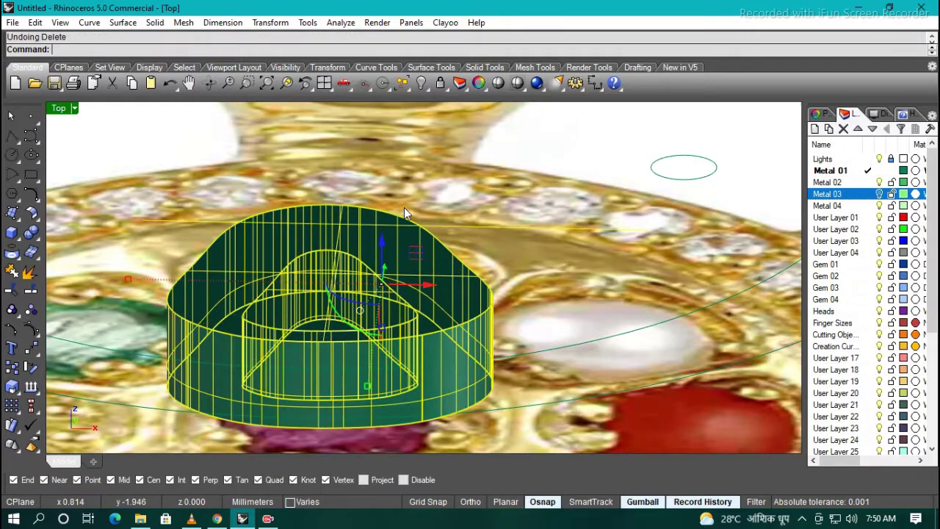
key("ctrl+z")
right_click_drag(535, 298, 404, 287, "ctrl+shift")
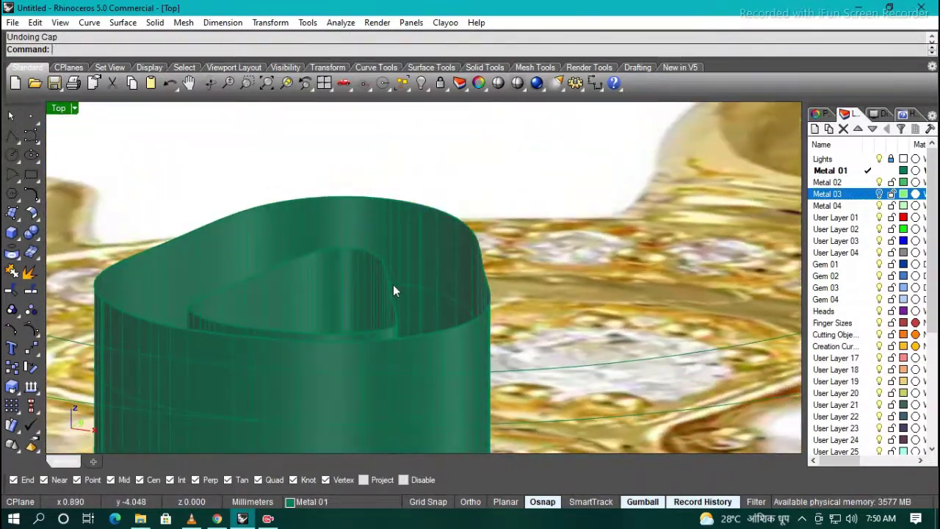
Loft the two outline curves into a sloping wall surface
left_click(446, 249)
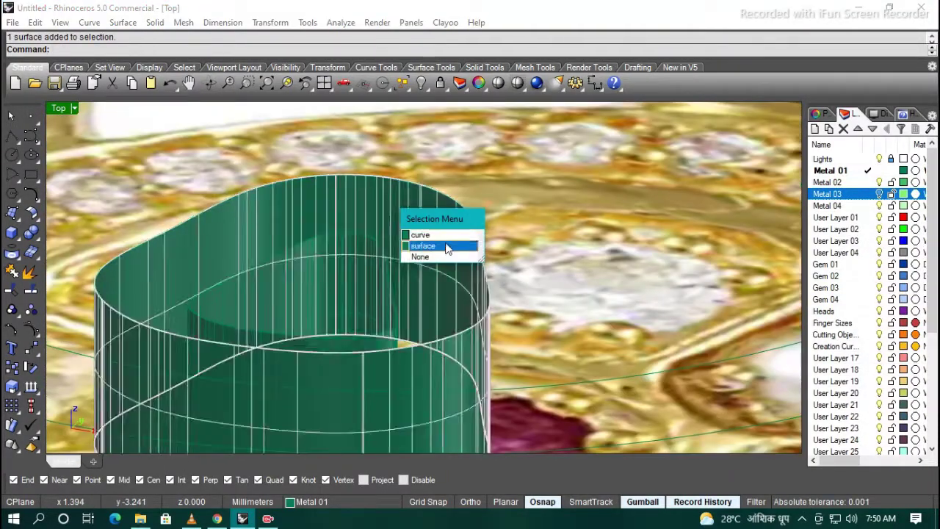
mouse_move(447, 249)
right_mouse_down("ctrl+shift")
mouse_move(393, 284)
mouse_move(567, 297)
right_mouse_up("ctrl+shift")
left_click(422, 247)
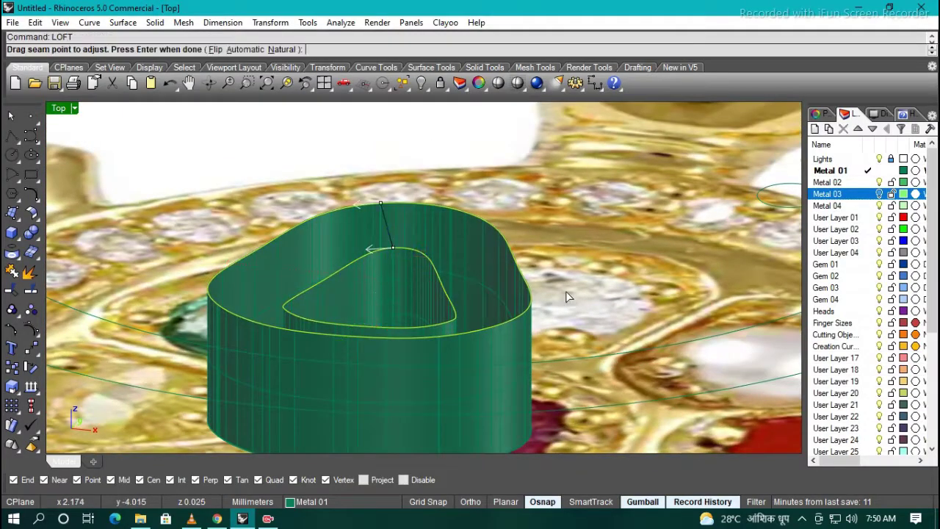
key("Return")
key("Return")
scroll(379, 315, "up", 5)
scroll(458, 312, "down", 5)
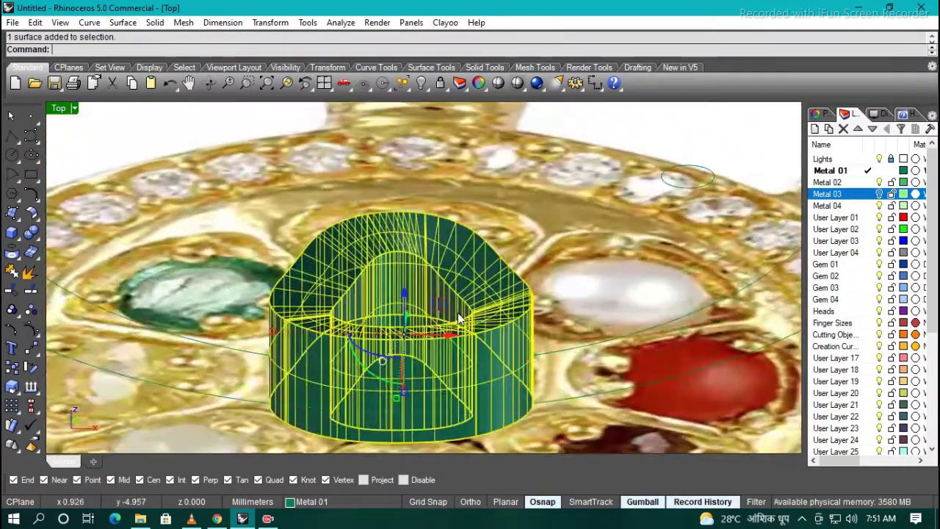
Offset the lofted surface with OffsetSrf
type("offsetsrf")
key("Return")
right_click_drag(458, 313, 425, 296, "ctrl+shift")
key("Return")
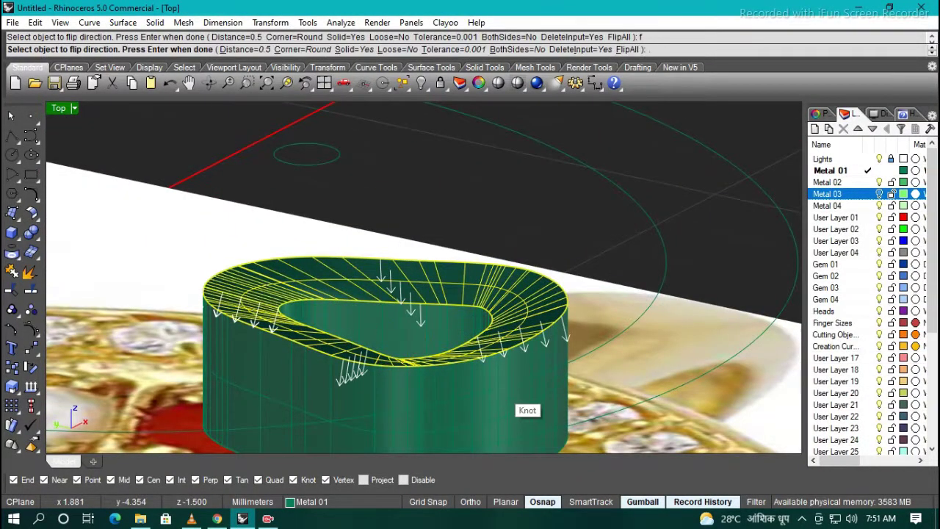
key("Return")
Undo the surface extrusion and switch to the Front view
mouse_move(501, 390)
right_mouse_down("ctrl+shift")
mouse_move(657, 330)
mouse_move(688, 340)
mouse_move(499, 405)
right_mouse_up("ctrl+shift")
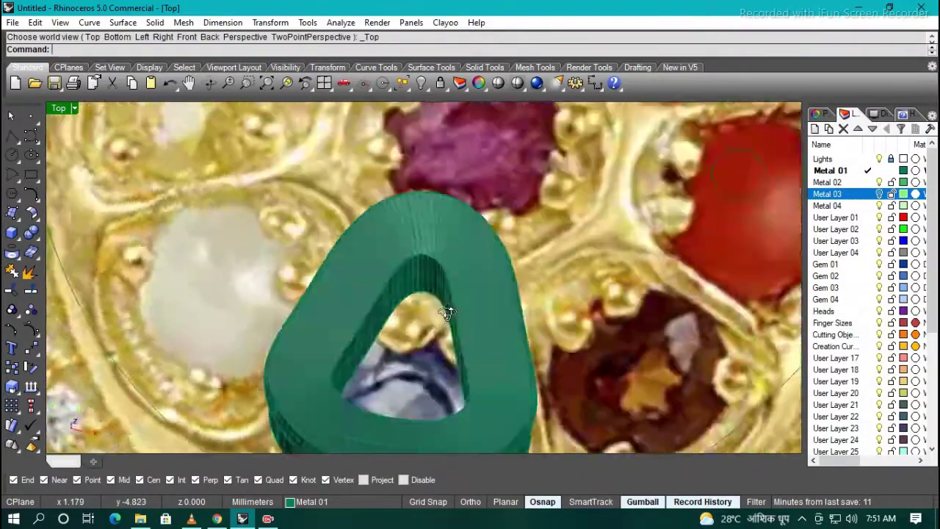
right_click_drag(440, 405, 445, 349, "ctrl+shift")
key("ctrl+z")
key("ctrl+F2")
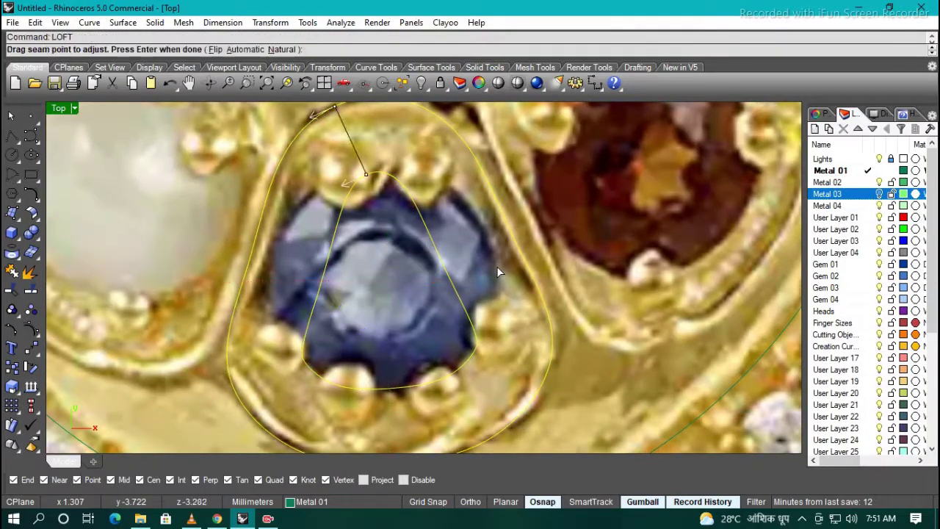
type("LOFT")
Loft a sloping surface between the outer and inner outlines
key("Return")
right_click_drag(448, 296, 462, 293, "ctrl+shift")
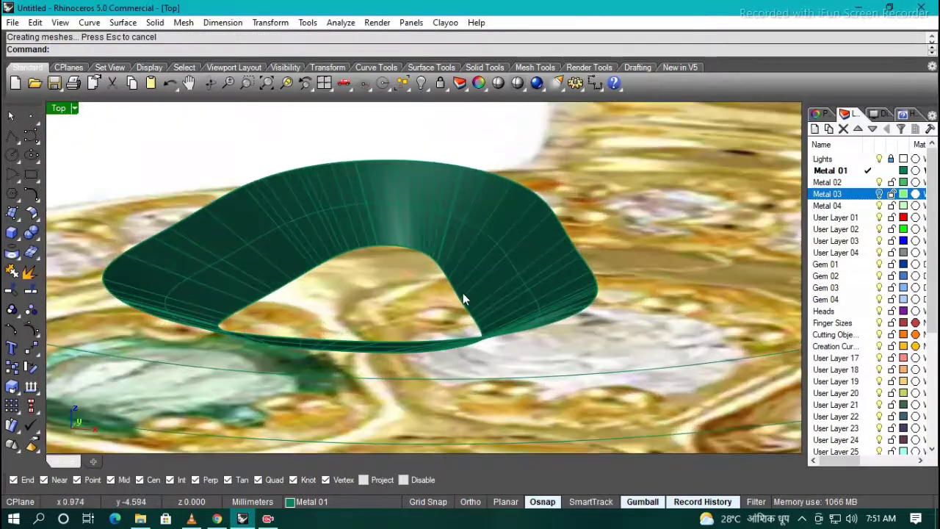
left_click(436, 236)
left_click(423, 245)
scroll(423, 246, "down", 3)
right_click_drag(423, 245, 402, 199, "ctrl+shift")
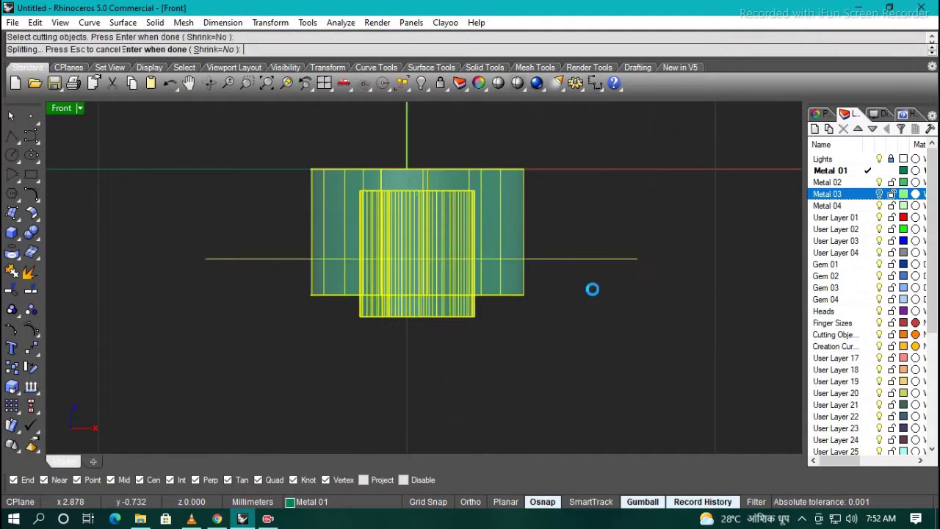
Delete the extra trimmed pieces and offset the sloping lip surface
key("Delete")
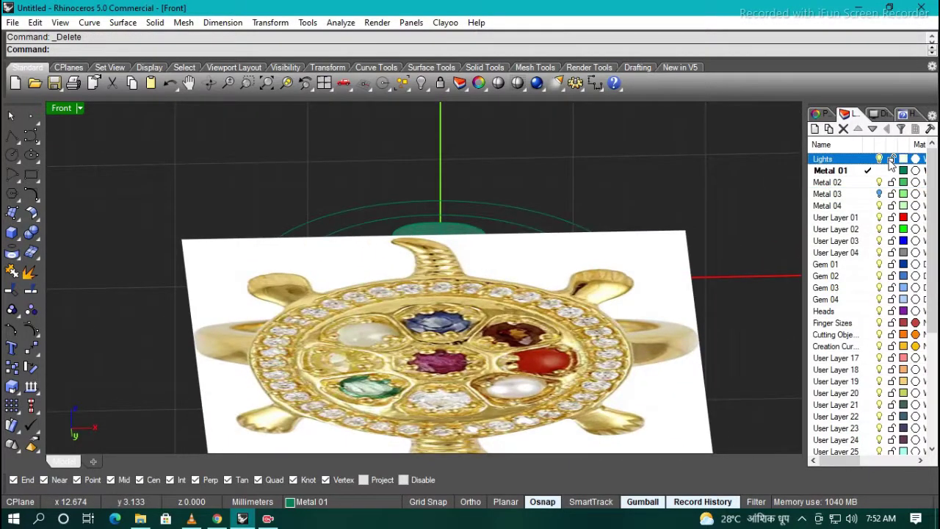
left_click(419, 262)
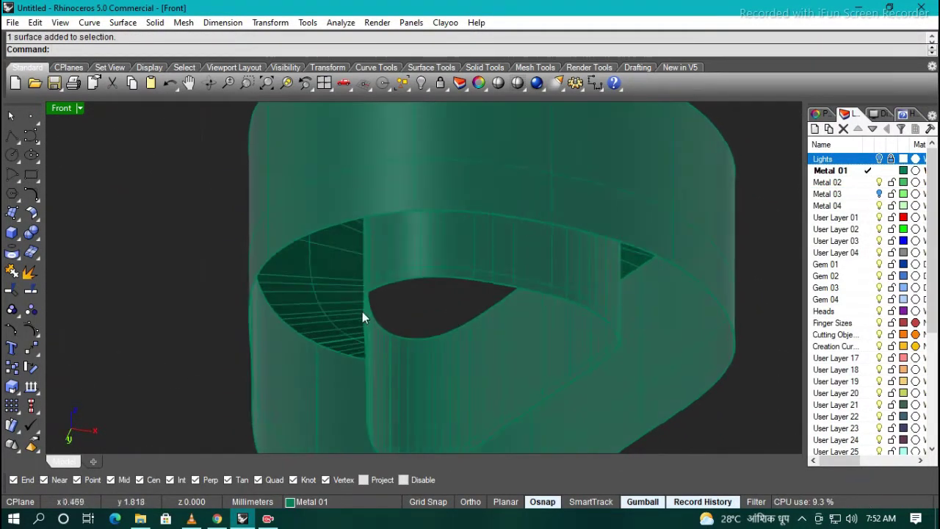
key("Return")
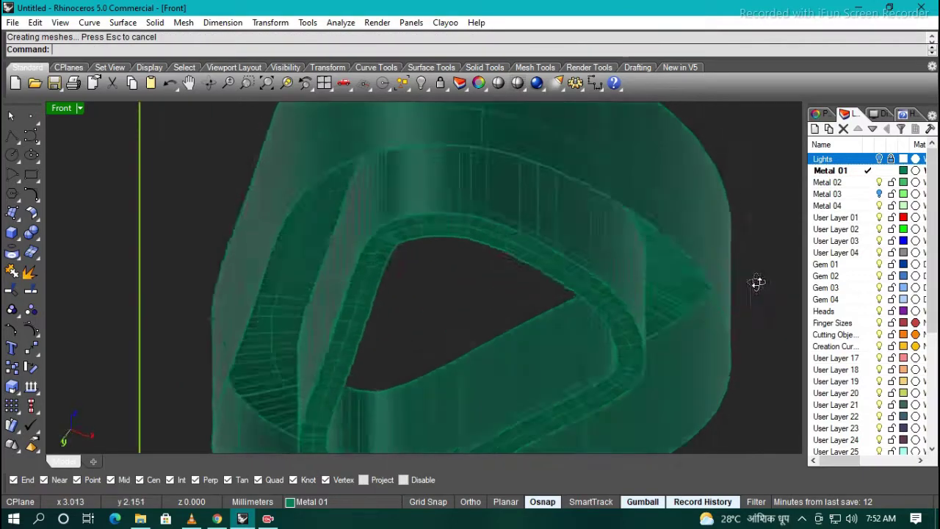
right_click_drag(465, 339, 654, 292)
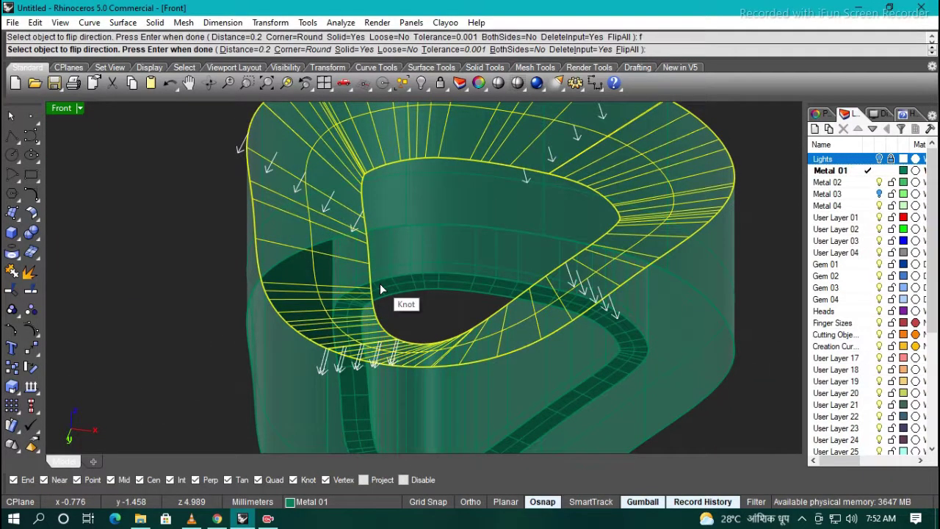
key("Return")
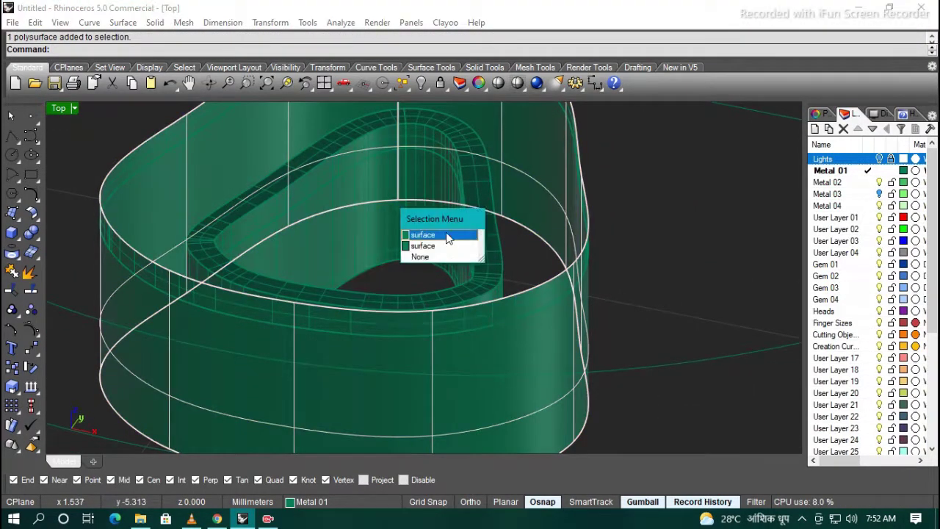
Undo the extrusion and flip the offset downward for a 0.2-thick bevel
key("ctrl+z")
right_click_drag(552, 327, 559, 310)
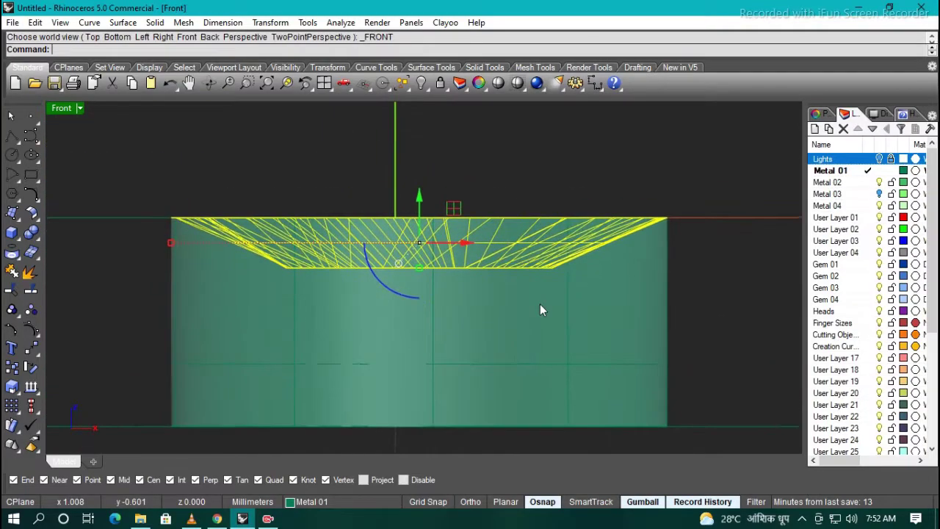
type("f")
key("Return")
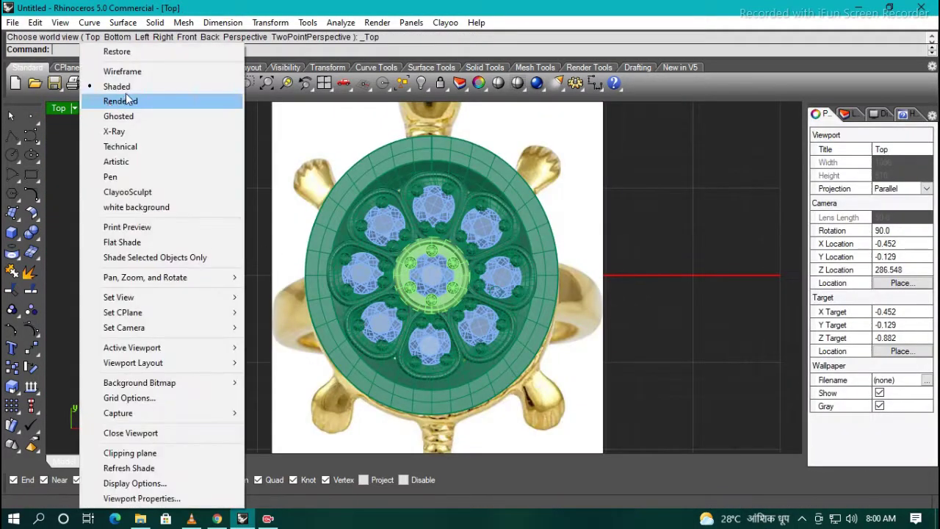
Switch the viewport to Wireframe display and centre the ring in view
left_click(122, 71)
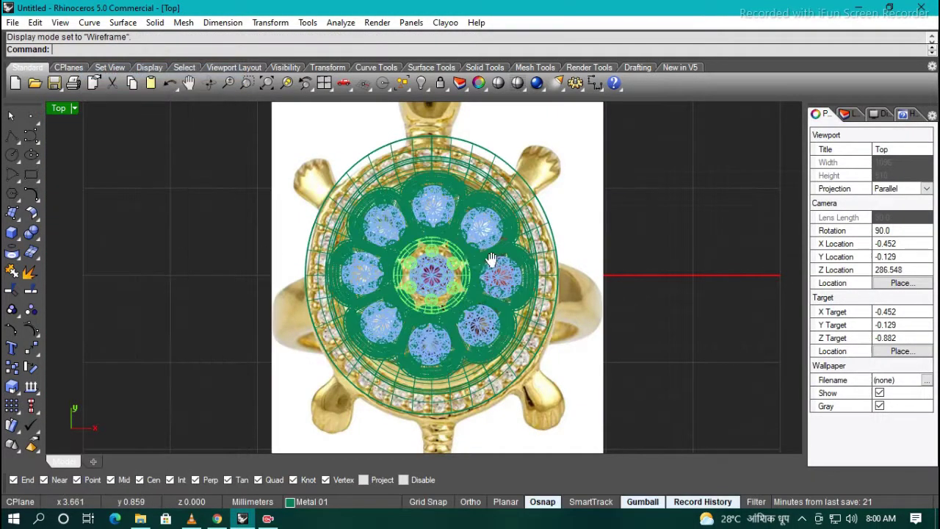
scroll(379, 317, "up", 5)
scroll(379, 317, "down", 3)
mouse_move(411, 316)
right_mouse_down()
mouse_move(507, 365)
mouse_move(525, 274)
right_mouse_up()
scroll(514, 342, "down", 2)
scroll(525, 275, "up", 2)
scroll(471, 343, "up", 2)
Import the 1mmrd round stone file and move the stone onto the shell's border
type("import")
key("Return")
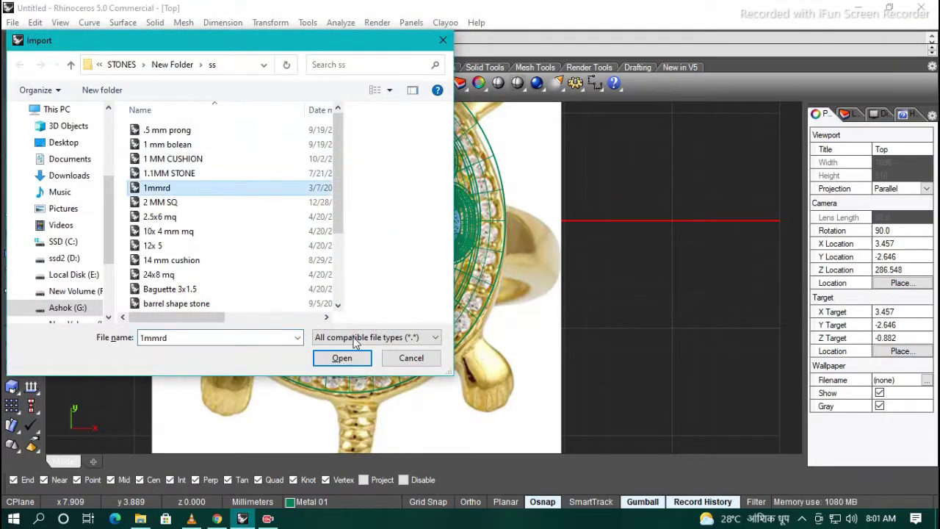
left_click(341, 358)
left_click_drag(342, 216, 361, 288)
scroll(361, 308, "up", 3)
Scale the imported stone down to fit the border band
type("scale")
key("Return")
left_click(381, 318)
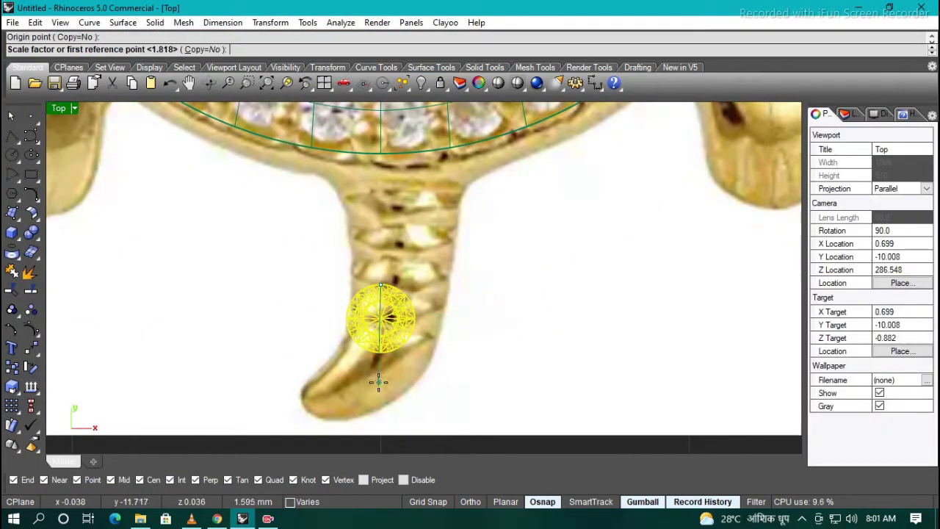
left_click(379, 350)
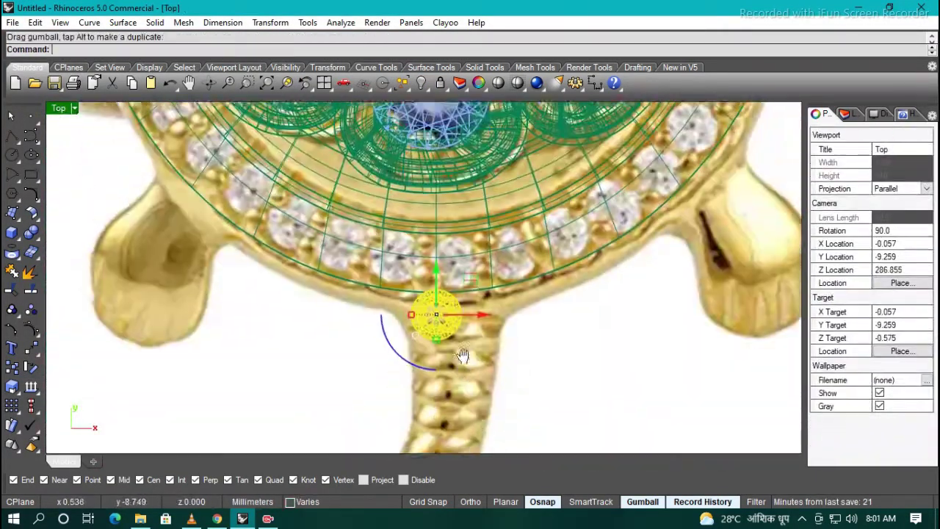
scroll(463, 356, "down", 1)
Put the small head on the Heads layer and lower it beneath the stone
left_click(526, 381)
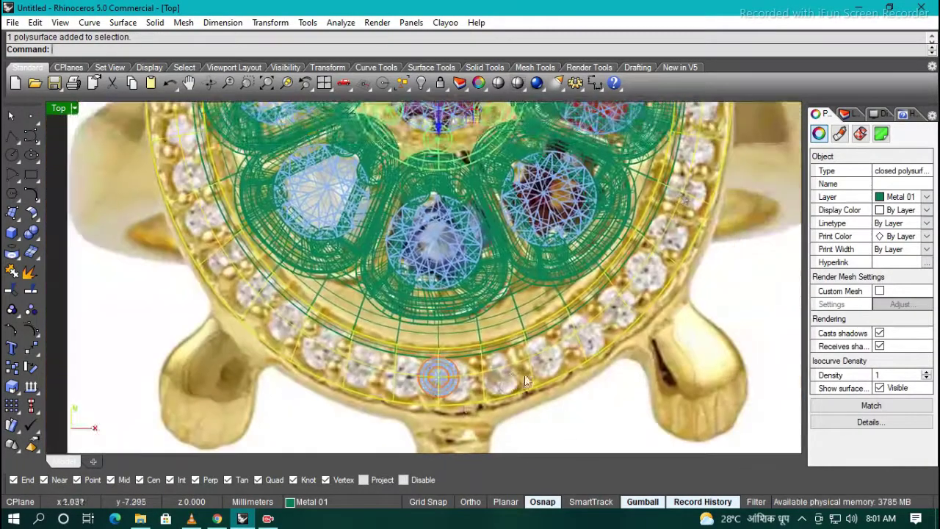
left_click(845, 115)
left_click(819, 115)
left_click(900, 197)
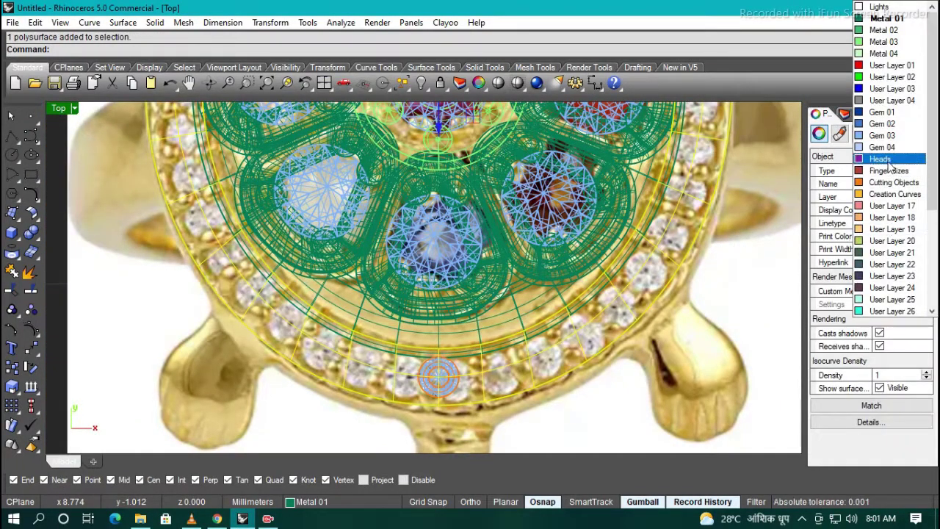
left_click(882, 164)
left_click(845, 114)
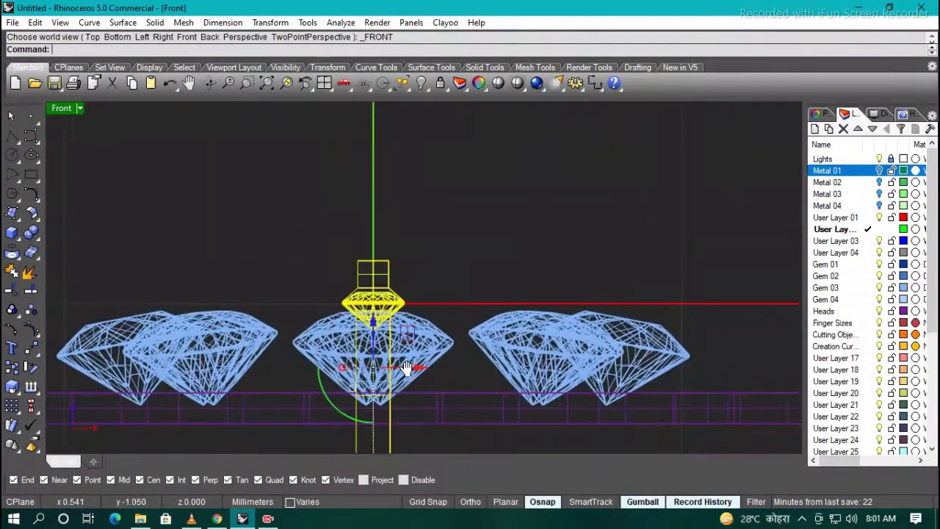
left_click_drag(406, 369, 380, 299)
scroll(348, 309, "up", 3)
scroll(425, 314, "up", 3)
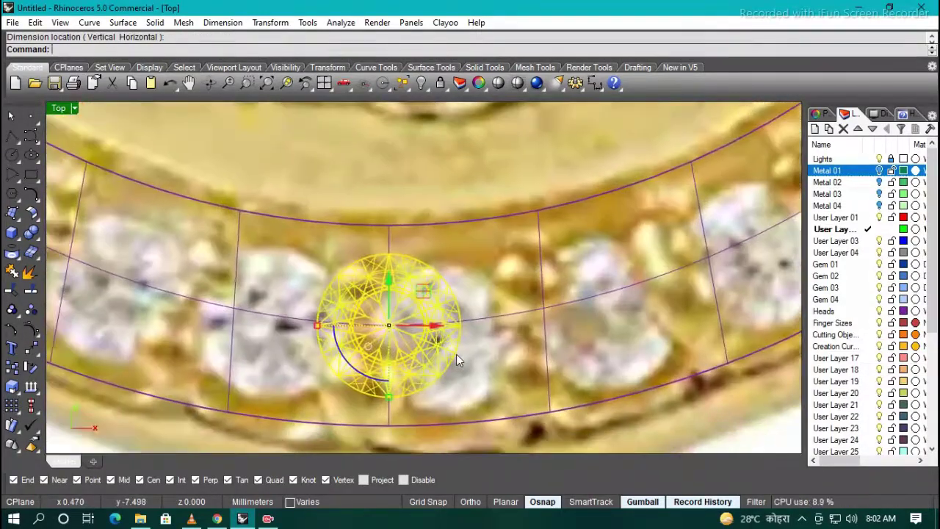
Array the stone along the border curve at 1.15 spacing, undo it, and check the Front view
scroll(460, 360, "down", 3)
type("A")
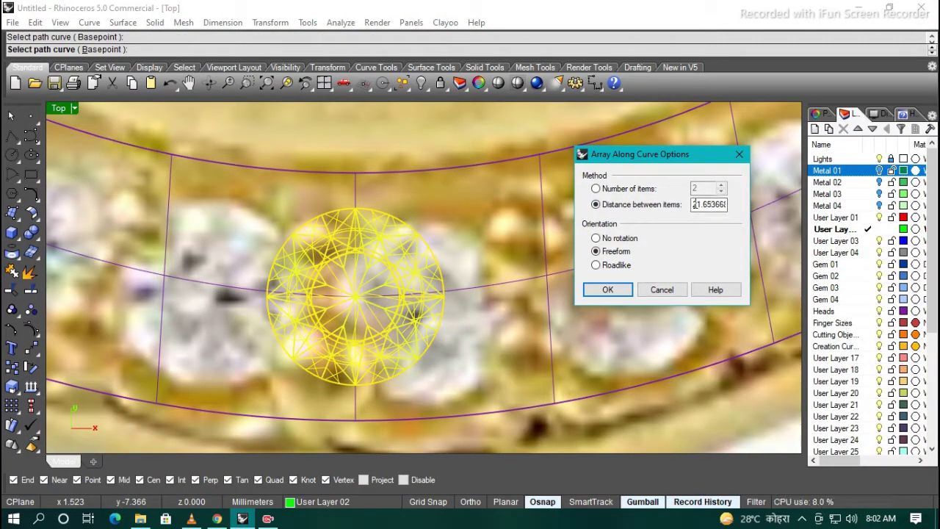
left_click(608, 290)
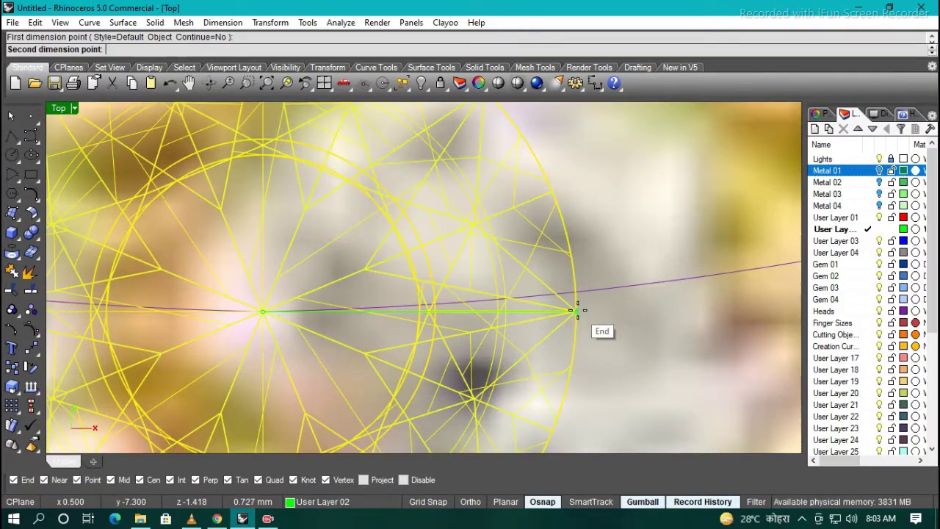
left_click(577, 309)
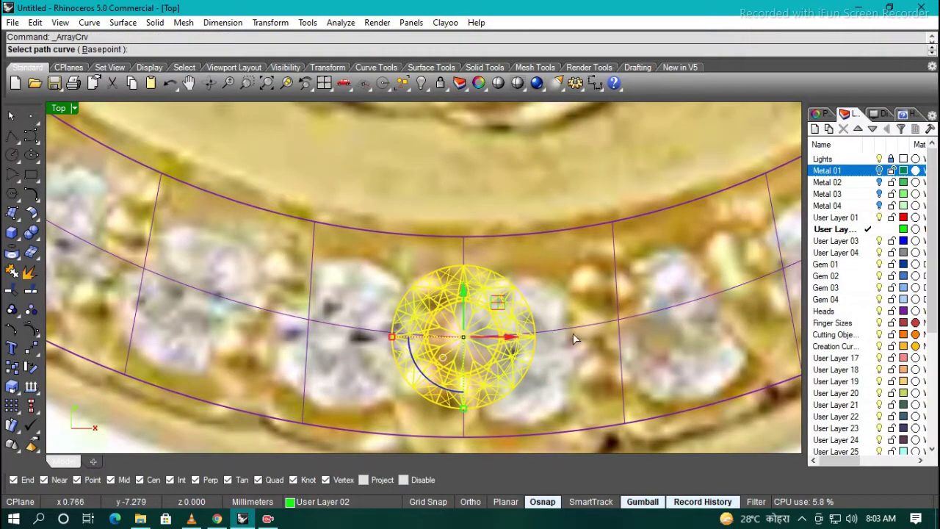
left_click(575, 336)
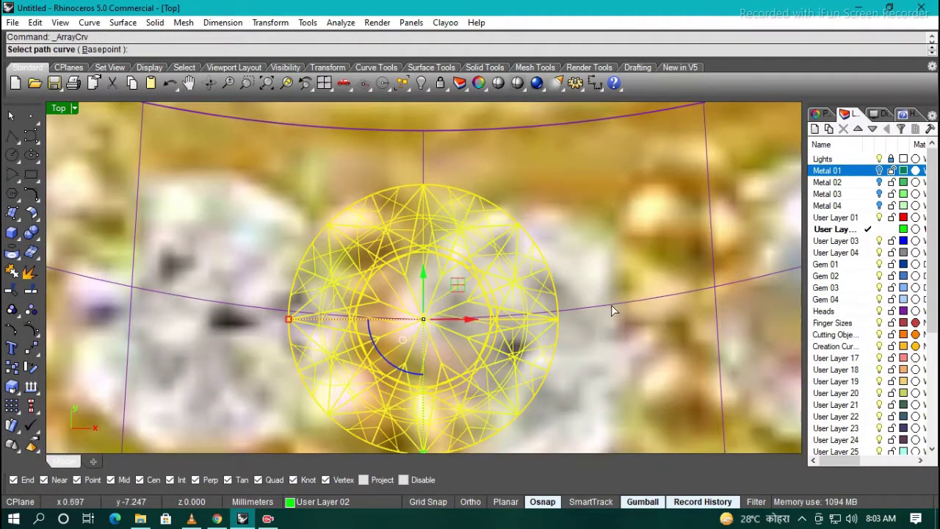
key("Return")
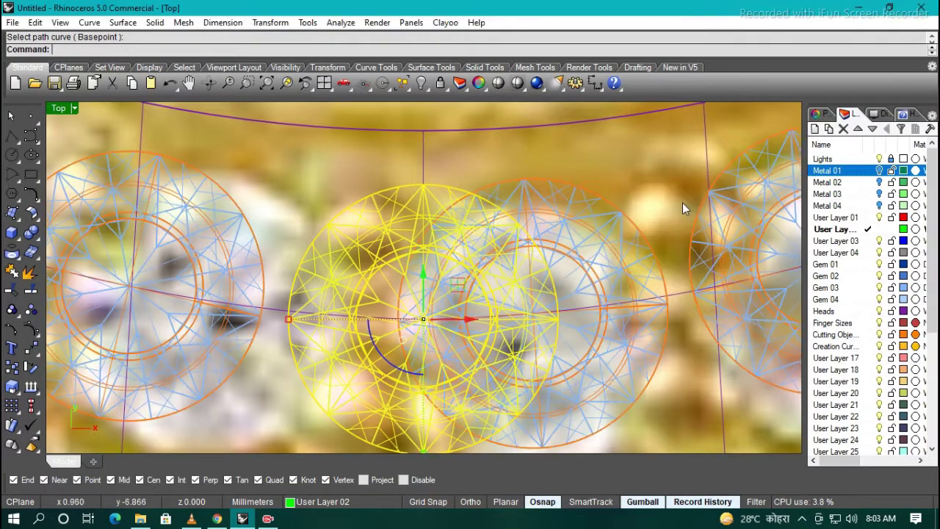
key("ctrl+z")
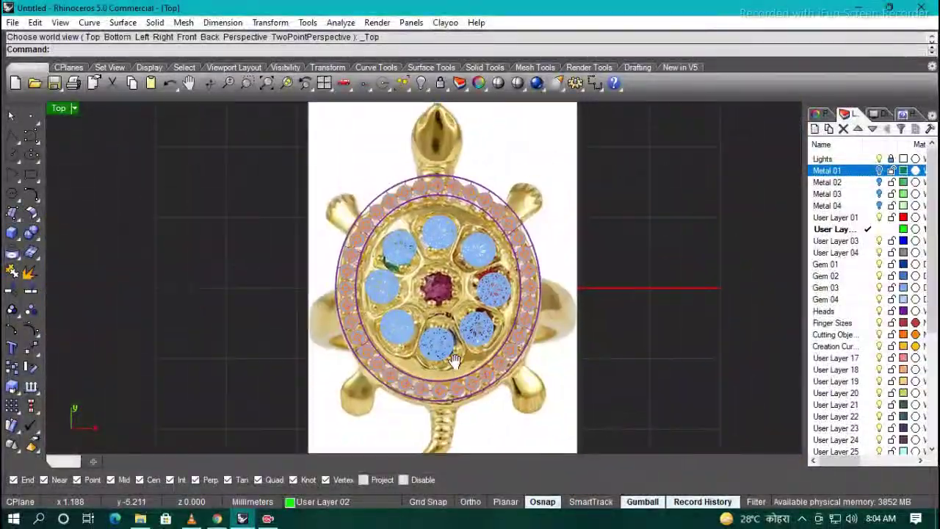
key("ctrl+F2")
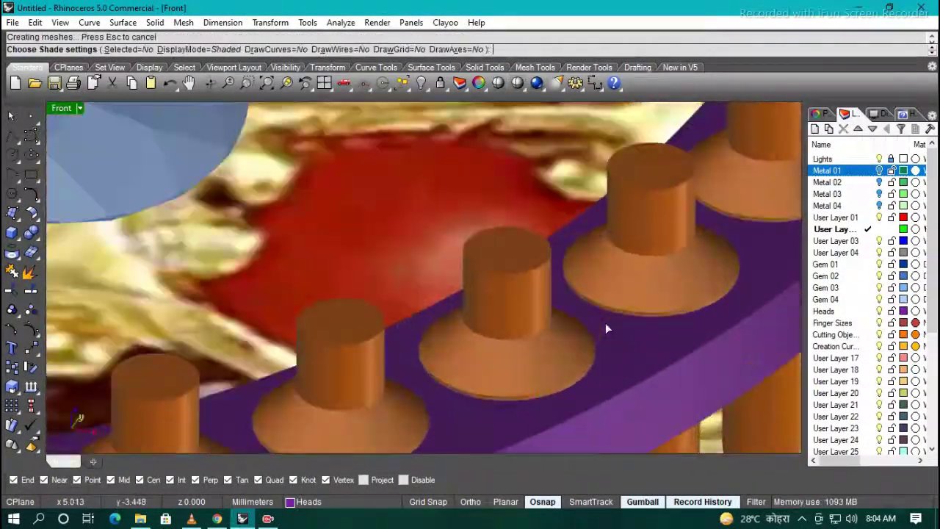
Subtract the cutters from the band and draw a small circle beside a stone in Top view
key("ctrl+F2")
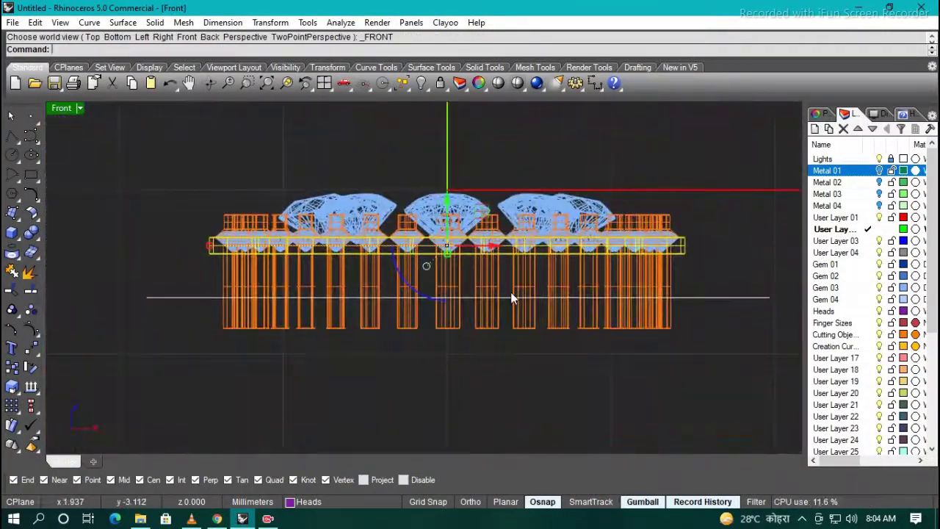
key("Return")
key("ctrl+F1")
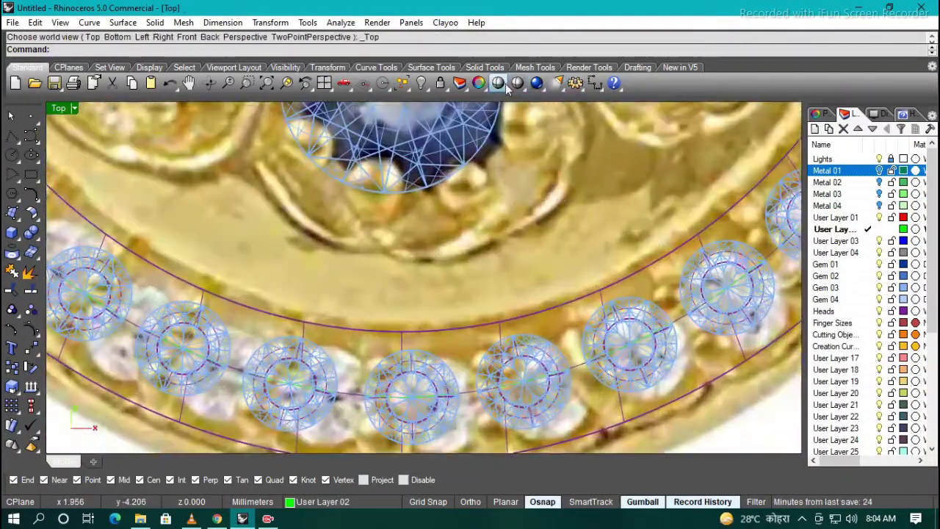
left_click(499, 82)
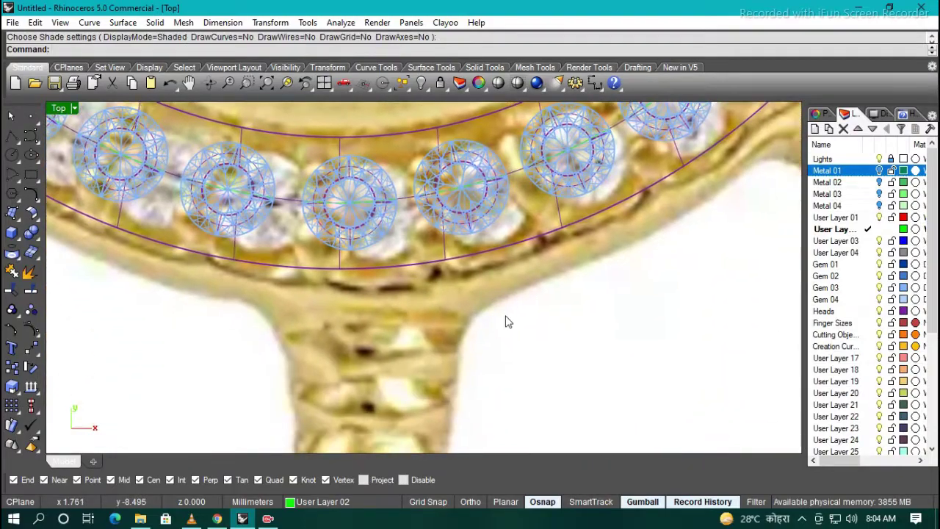
left_click(495, 288)
left_click(518, 353)
Move the circle into the gap beside the gem
scroll(500, 344, "down", 3)
left_click(482, 335)
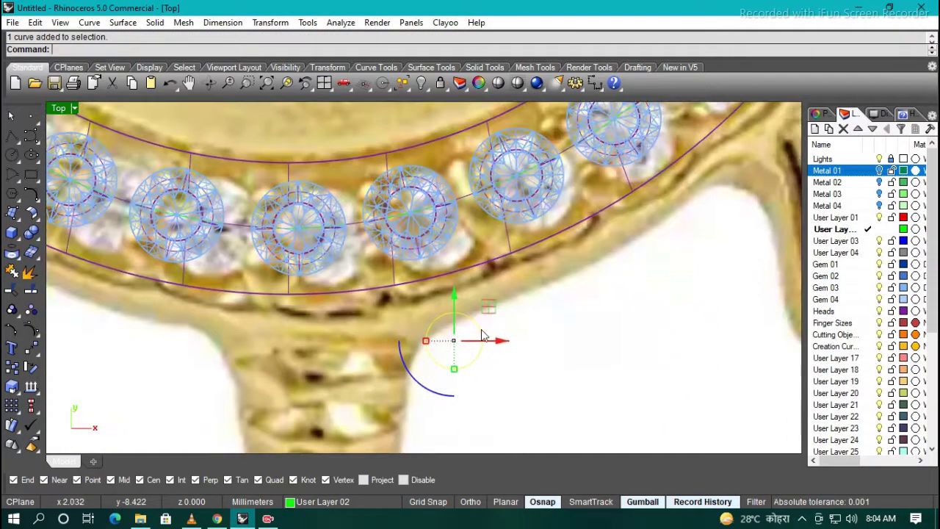
left_click_drag(381, 167, 380, 168)
scroll(367, 177, "up", 5)
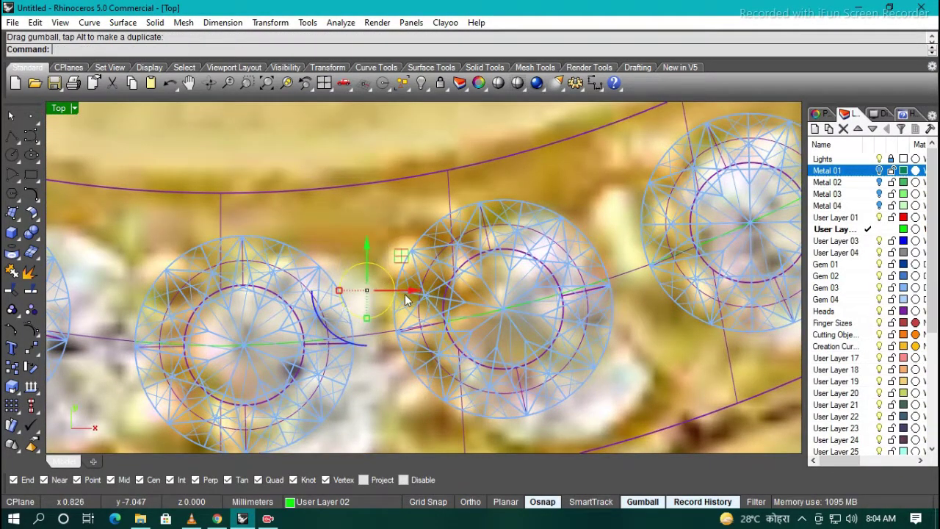
scroll(378, 309, "up", 4)
scroll(382, 201, "down", 3)
Extrude the circle 0.8 at the gems' level and round its edge with a 0.2 fillet
key("Return")
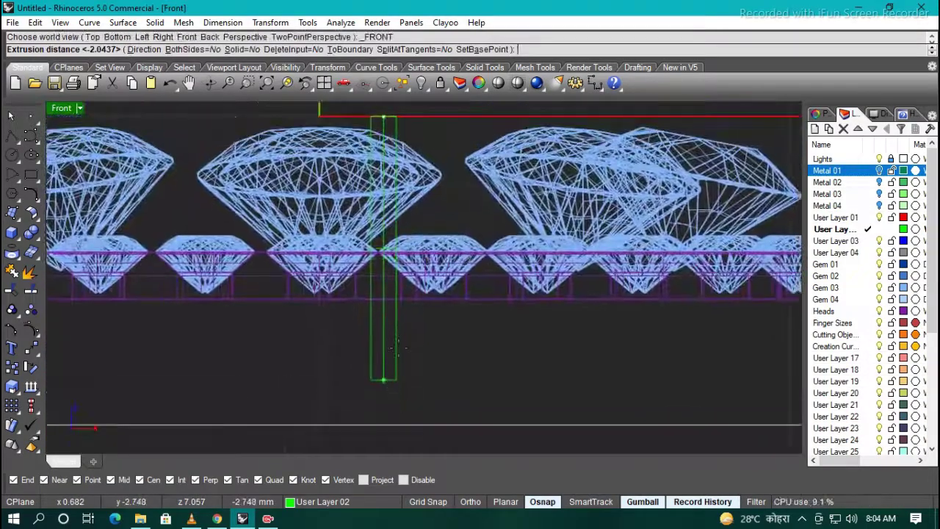
scroll(397, 250, "up", 3)
left_click_drag(409, 321, 363, 315)
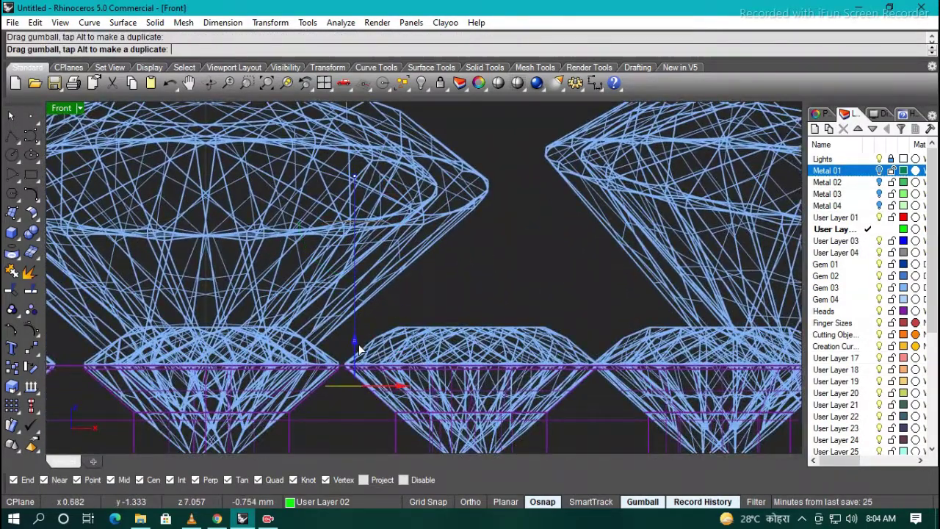
key("Return")
scroll(411, 331, "up", 3)
scroll(450, 319, "down", 3)
type(".8")
key("Return")
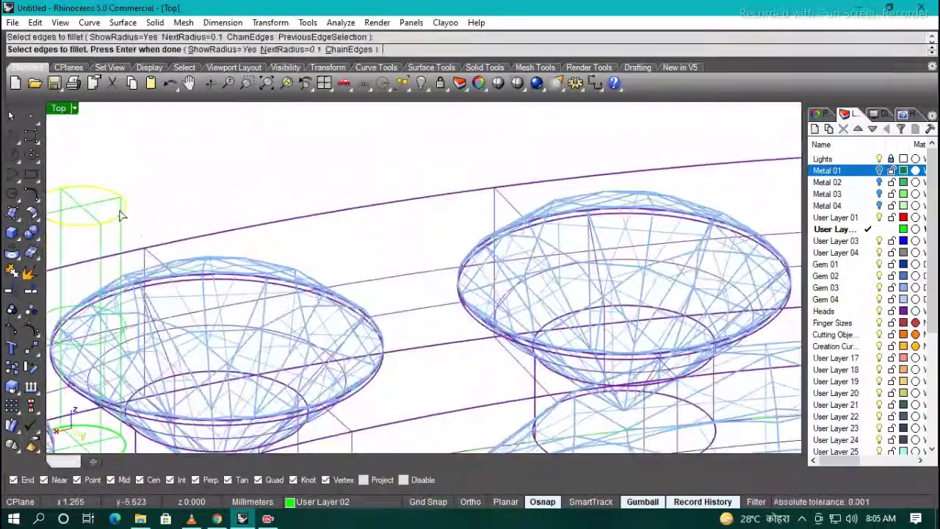
key("Return")
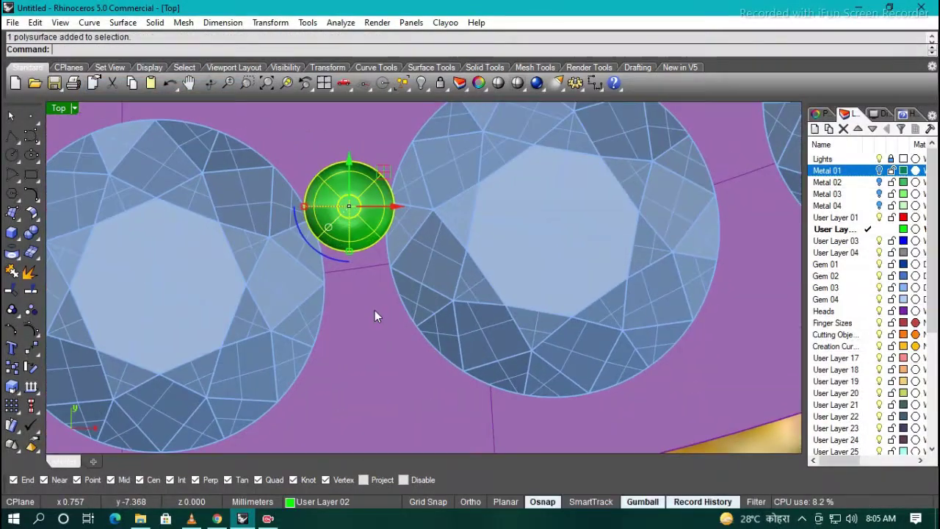
Copy the bead below itself and array it along the band's curve
left_click_drag(384, 172, 399, 283, "alt")
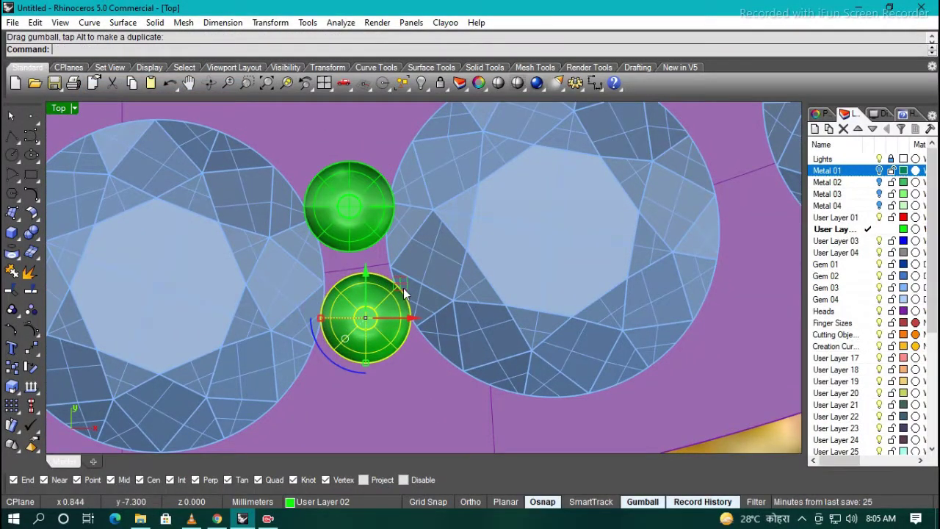
left_click(377, 214)
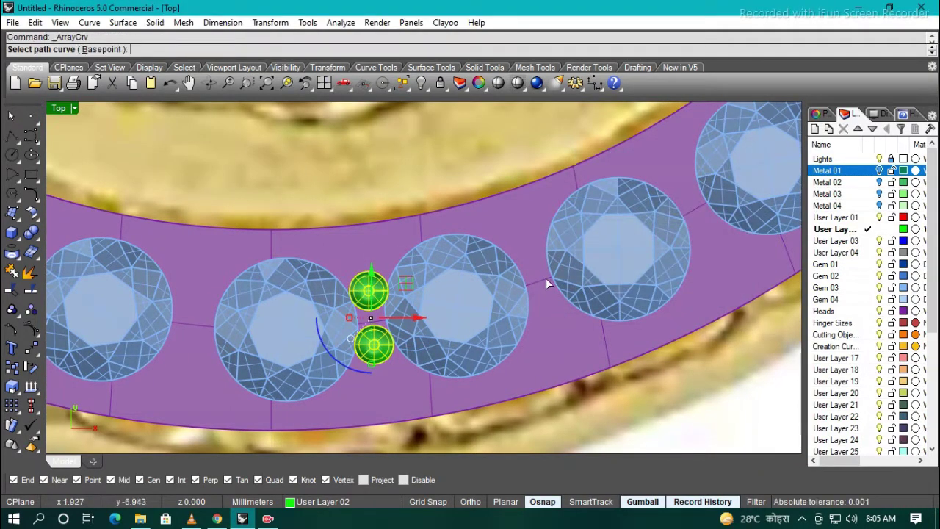
left_click(546, 278)
left_click(609, 292)
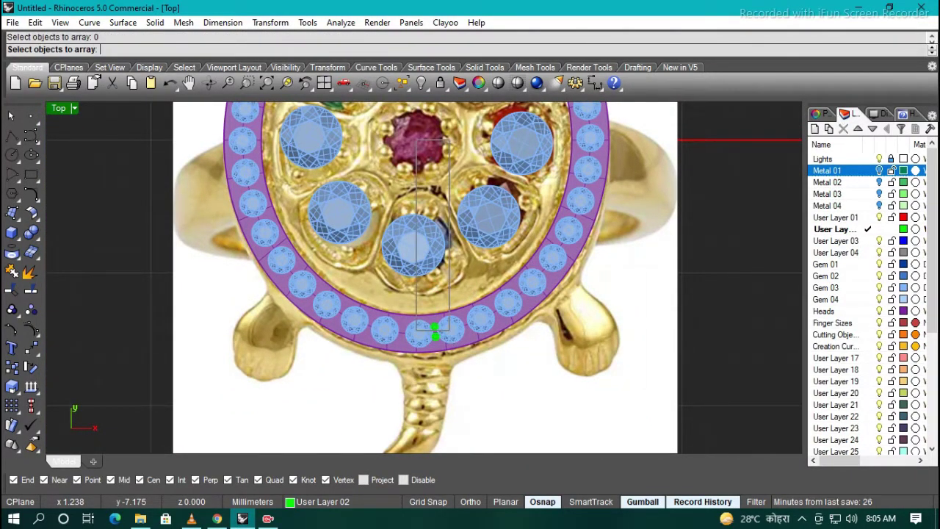
Array the green bead with 40 copies over the full circle
scroll(457, 332, "up", 5)
left_click(441, 311)
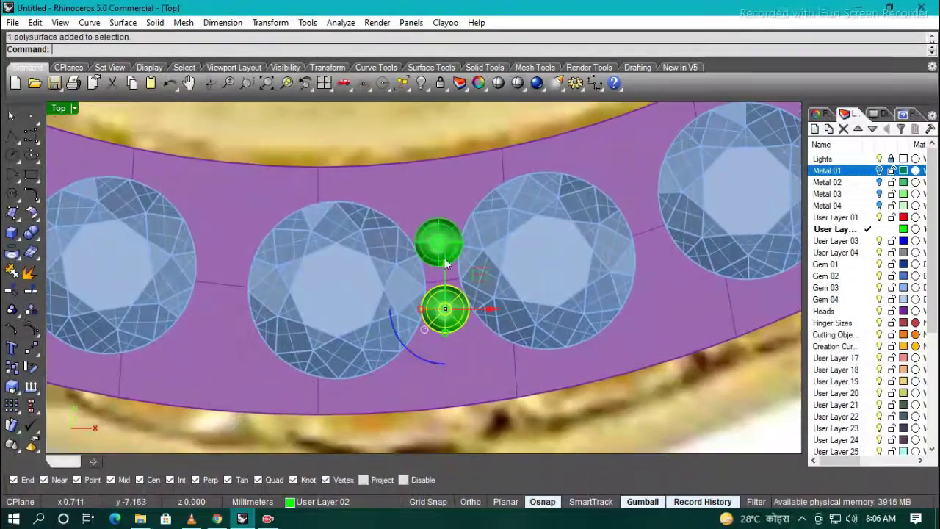
scroll(441, 403, "down", 3)
type("40")
key("Return")
key("Return")
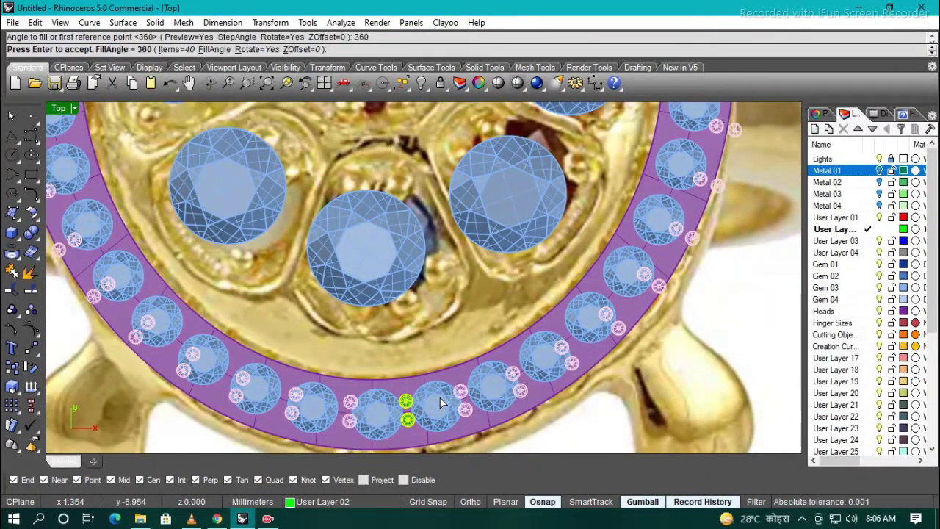
scroll(440, 398, "up", 4)
scroll(425, 361, "down", 3)
key("Return")
Place a dimension, undo the extra beads, and array the cutters around the full ring
scroll(443, 361, "up", 5)
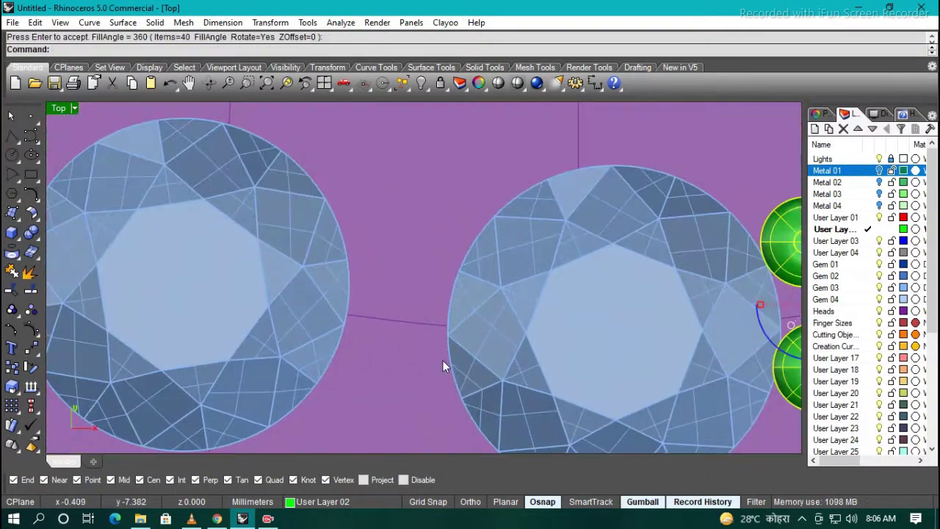
left_click(449, 330)
scroll(449, 331, "down", 4)
left_click(434, 316)
scroll(475, 373, "down", 2)
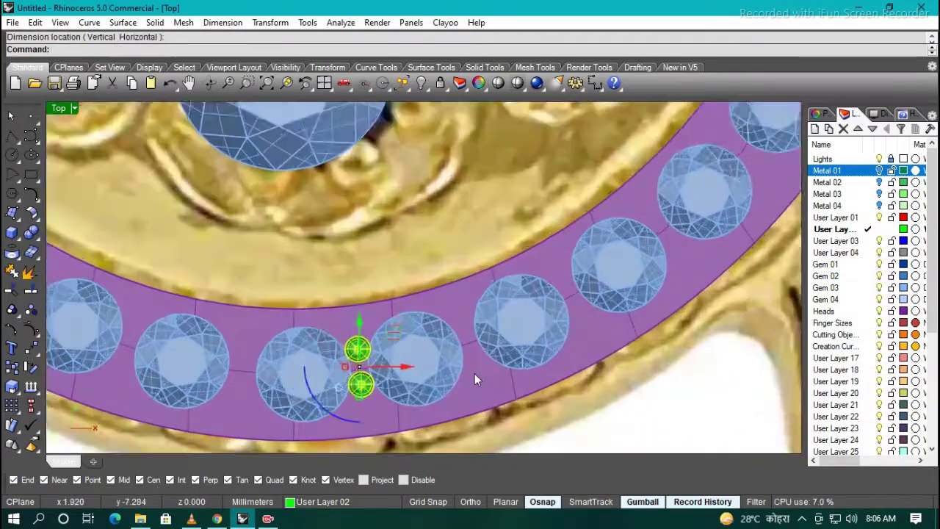
scroll(499, 367, "down", 3)
scroll(465, 363, "up", 3)
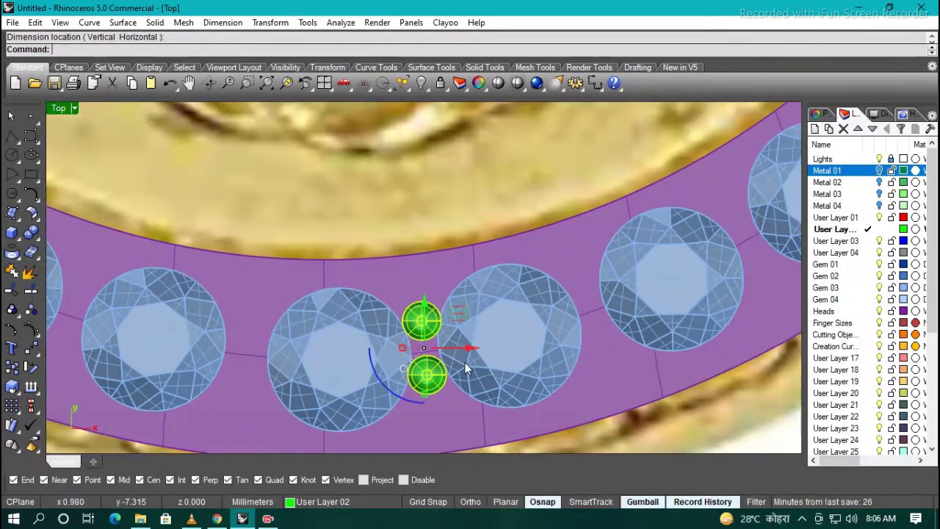
key("ctrl+z")
key("ctrl+z")
key("ctrl+z")
key("ctrl+z")
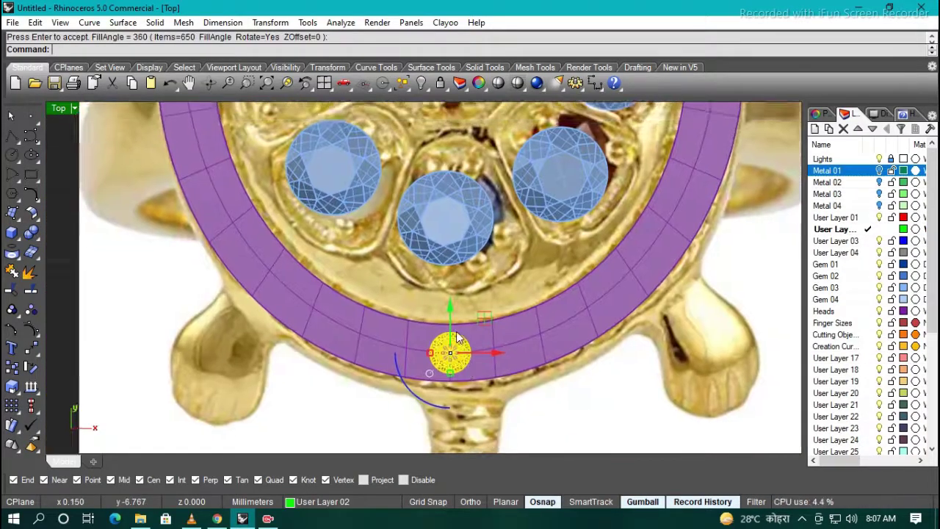
key("Return")
scroll(432, 399, "up", 5)
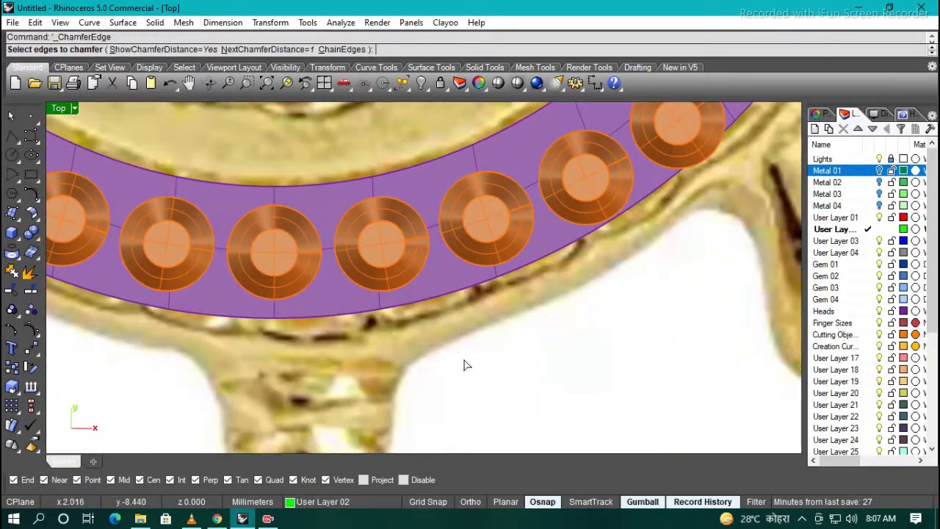
Copy a bead with CR, then undo the copy and array, leaving one orange cutter
type("CR")
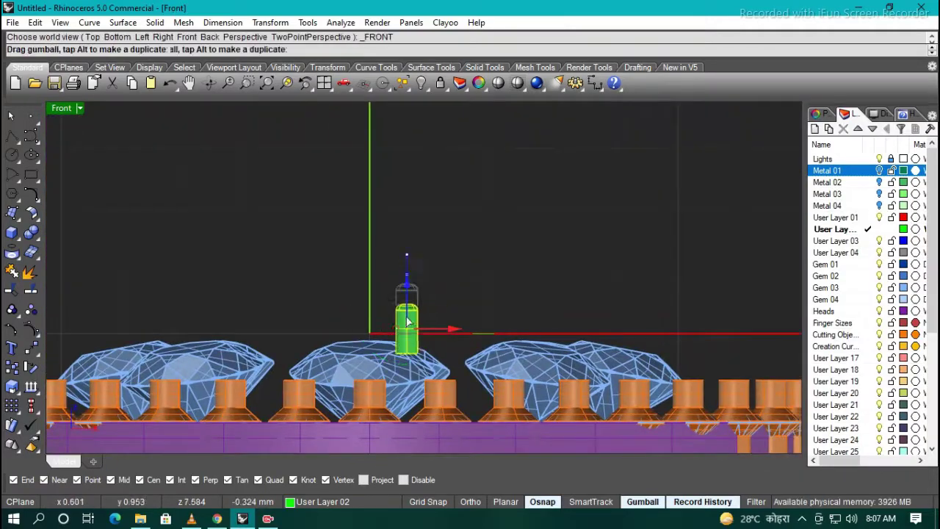
scroll(408, 321, "up", 5)
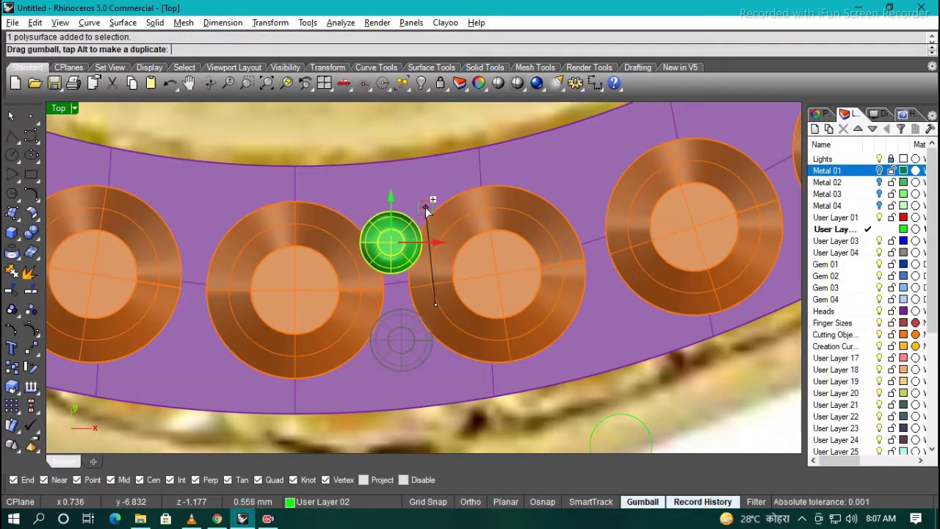
mouse_move(426, 210)
left_mouse_down()
mouse_move(463, 271)
mouse_move(463, 257)
left_mouse_up()
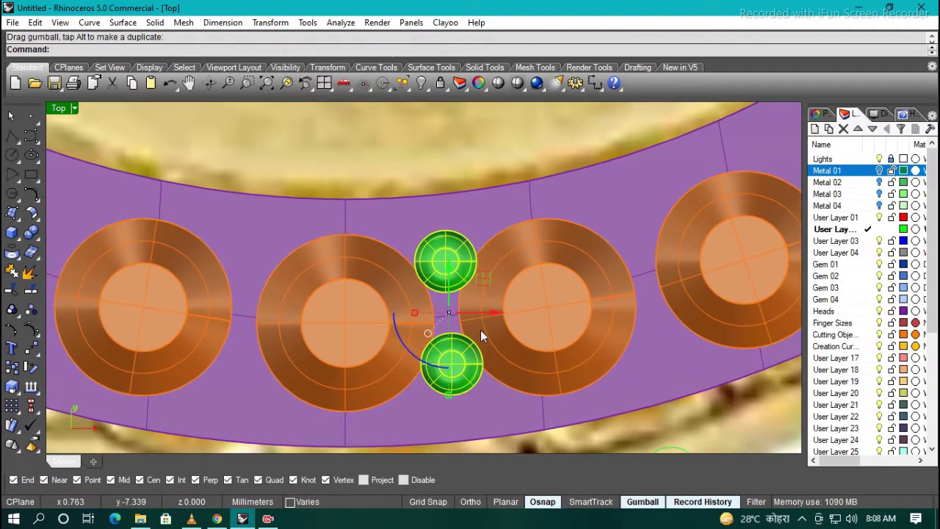
left_click(471, 280)
scroll(459, 356, "down", 5)
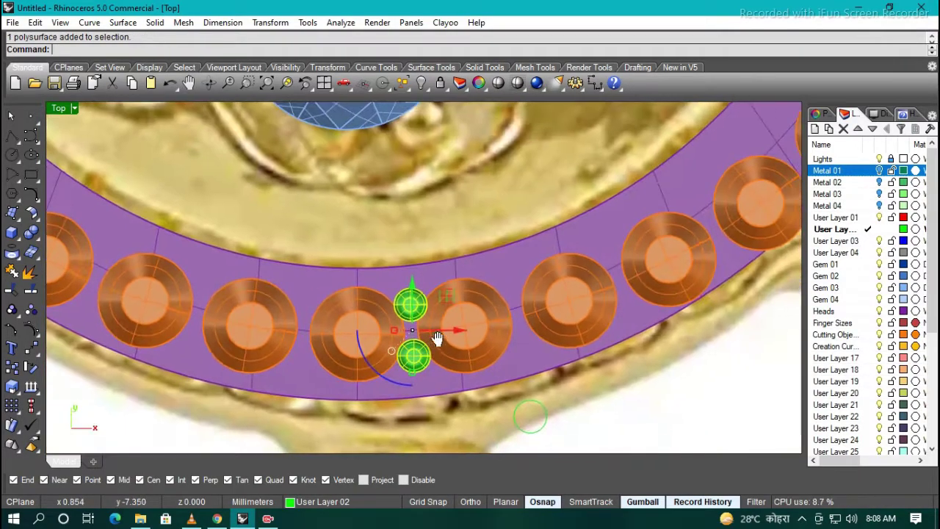
scroll(459, 356, "down", 5)
scroll(423, 245, "up", 3)
key("ctrl+z")
scroll(515, 363, "up", 10)
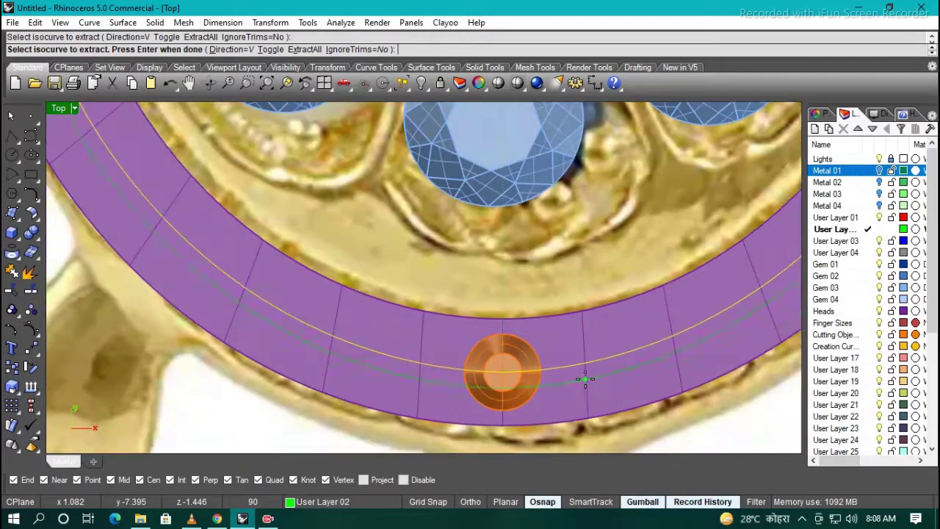
Array the gem along the band's centre curve at 1.1 spacing and delete the original
left_click(535, 373)
key("Return")
left_click(563, 353)
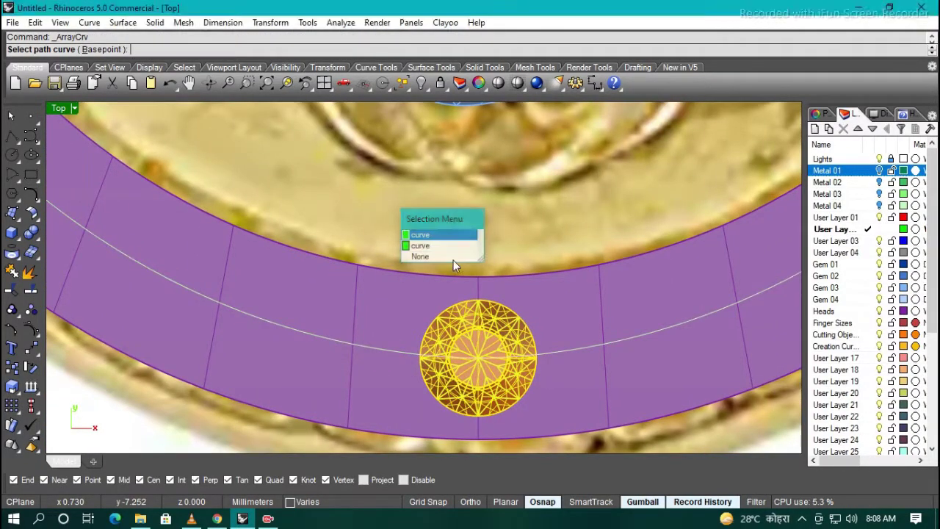
scroll(583, 268, "up", 3)
left_click(450, 235)
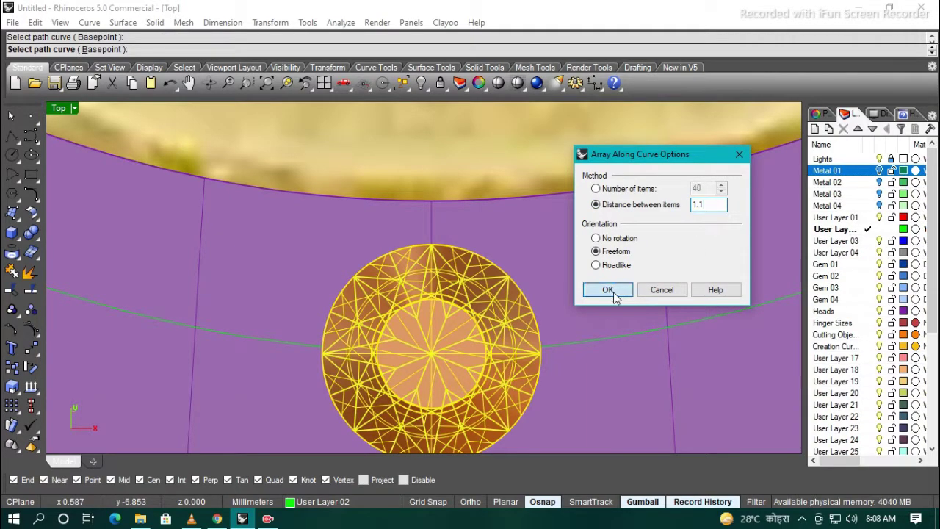
left_click(614, 290)
key("Delete")
scroll(558, 312, "down", 3)
scroll(554, 326, "down", 3)
scroll(512, 374, "up", 4)
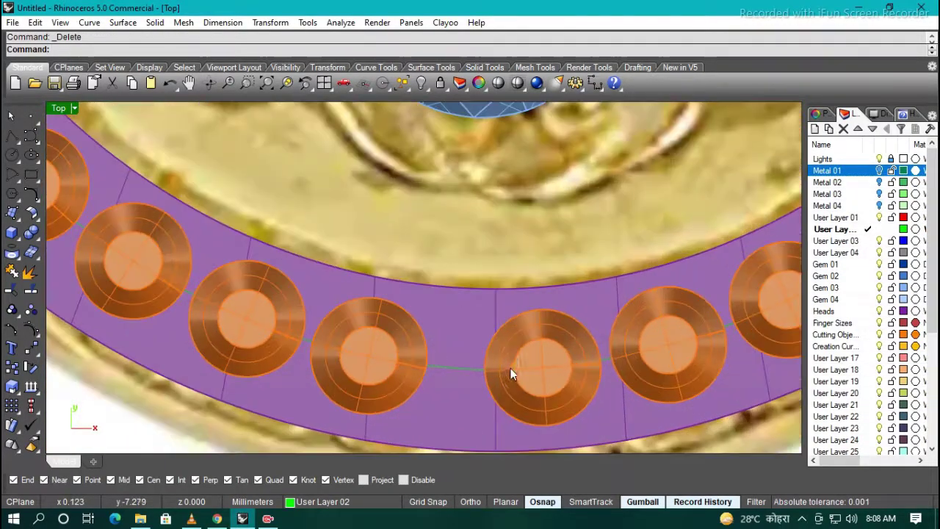
right_click_drag(512, 374, 524, 337)
scroll(525, 338, "up", 2)
Undo and re-array the gem along the centre curve at 1.12 spacing
key("ctrl+z")
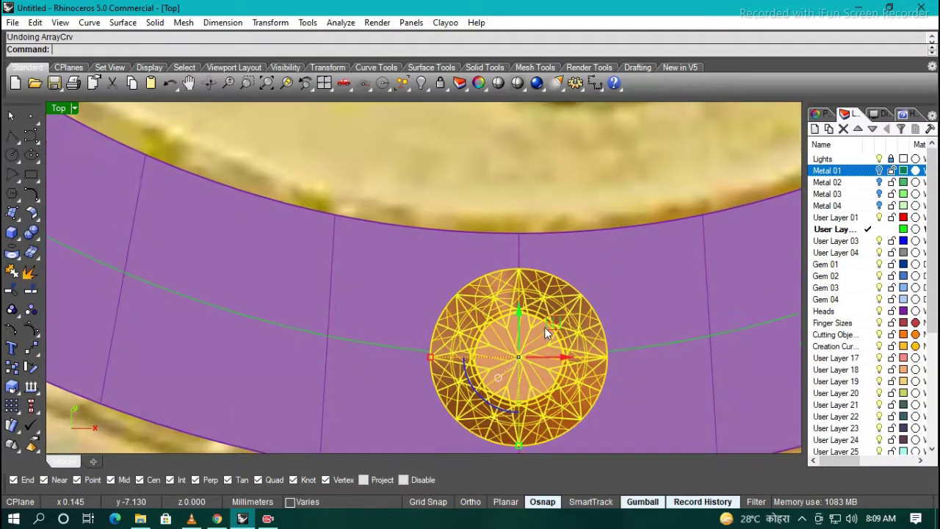
key("Return")
left_click(470, 220)
left_click(449, 232)
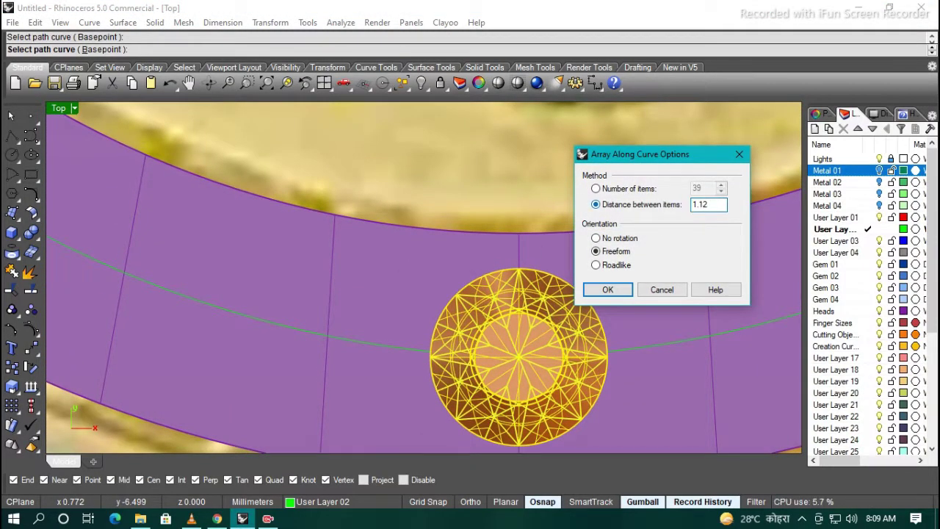
left_click(607, 289)
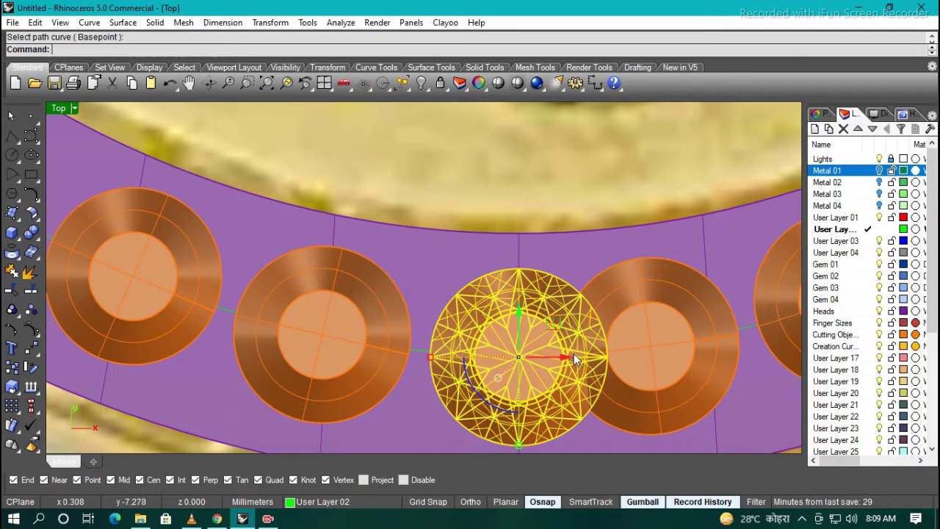
scroll(570, 282, "down", 3)
scroll(570, 283, "down", 3)
scroll(571, 283, "down", 2)
scroll(545, 281, "up", 8)
scroll(548, 276, "down", 2)
scroll(549, 265, "up", 3)
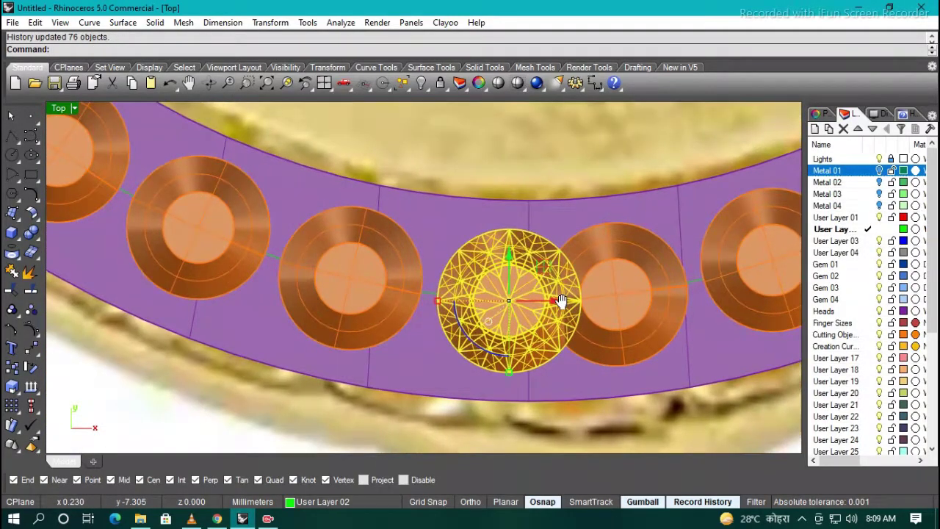
scroll(547, 294, "down", 1)
Undo again and redo the gem array along the band's curve to complete the ring
key("ctrl+z")
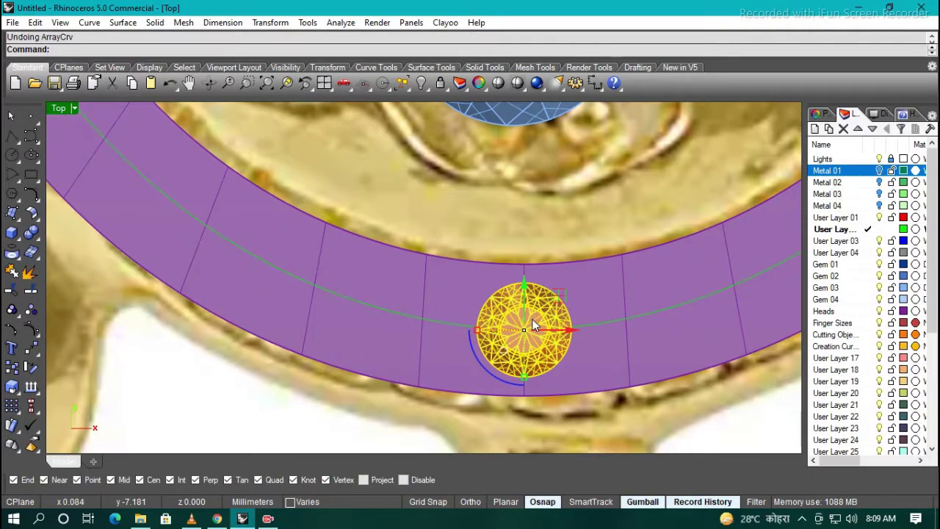
key("Return")
left_click(403, 213)
left_click(473, 235)
key("Return")
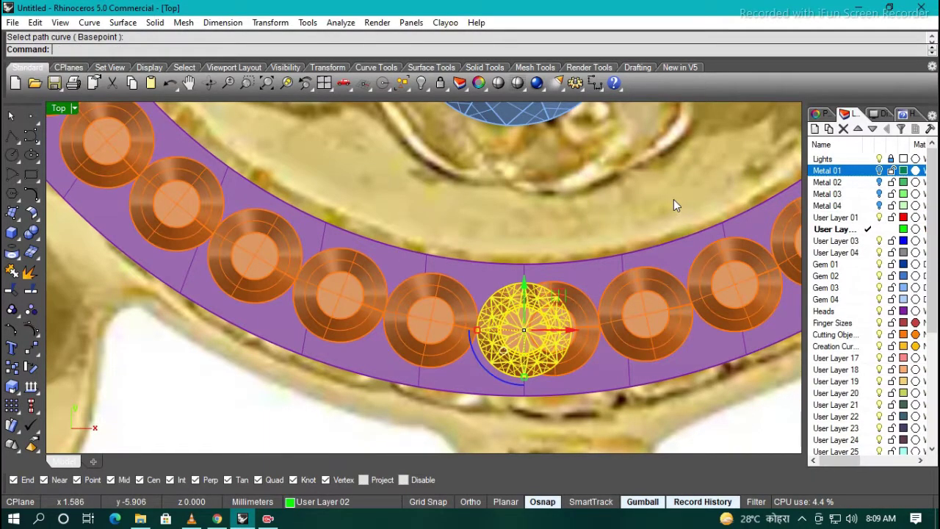
scroll(597, 258, "up", 3)
scroll(524, 300, "up", 2)
scroll(525, 300, "down", 1)
key("Return")
scroll(565, 321, "down", 3)
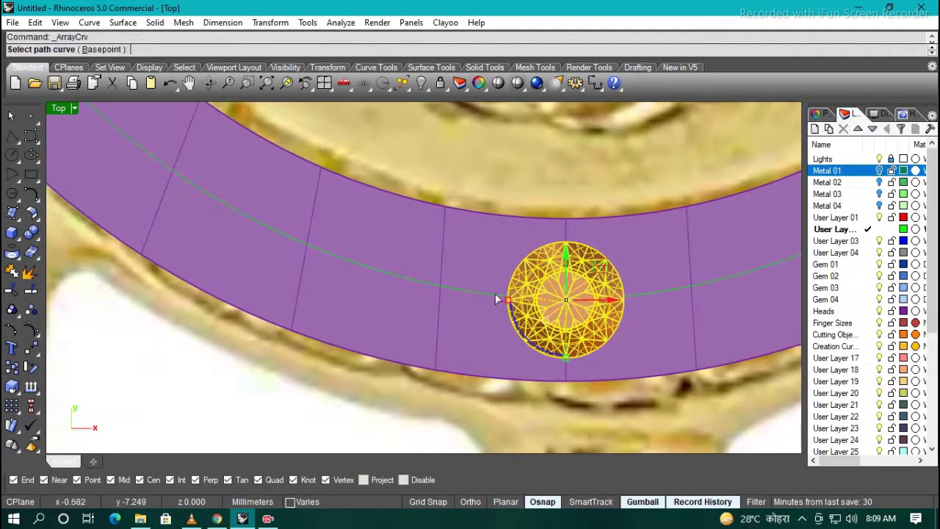
left_click(559, 219)
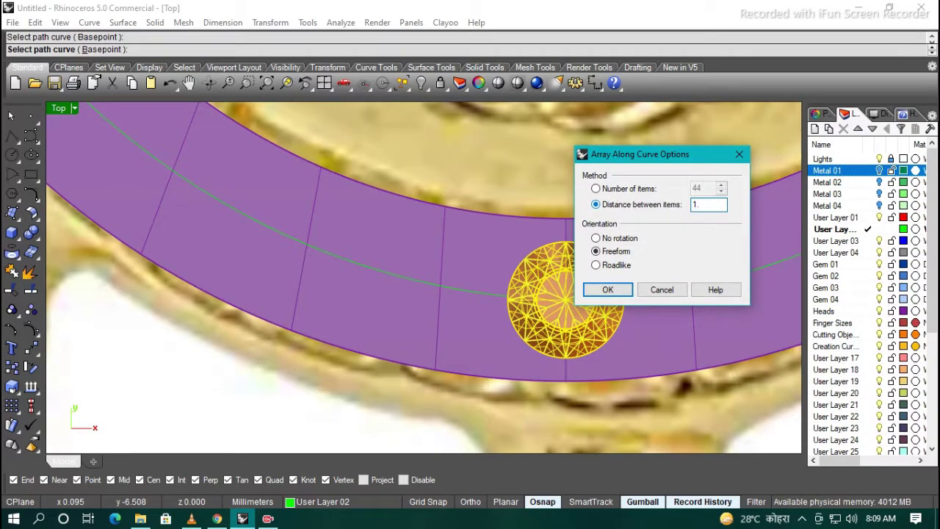
key("Return")
scroll(546, 307, "down", 3)
scroll(580, 315, "down", 2)
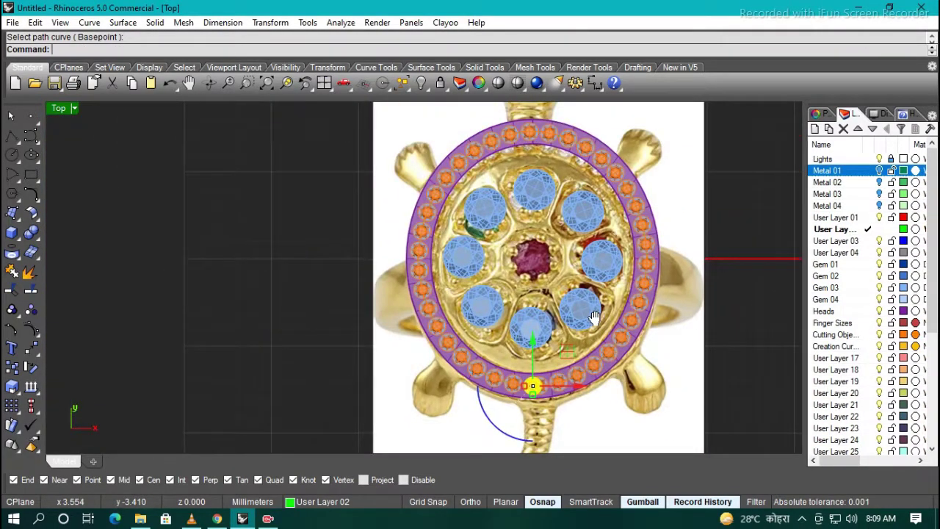
Undo the accidental gem move and extract the band's centre curve
scroll(544, 314, "up", 3)
scroll(559, 324, "up", 2)
key("ctrl+z")
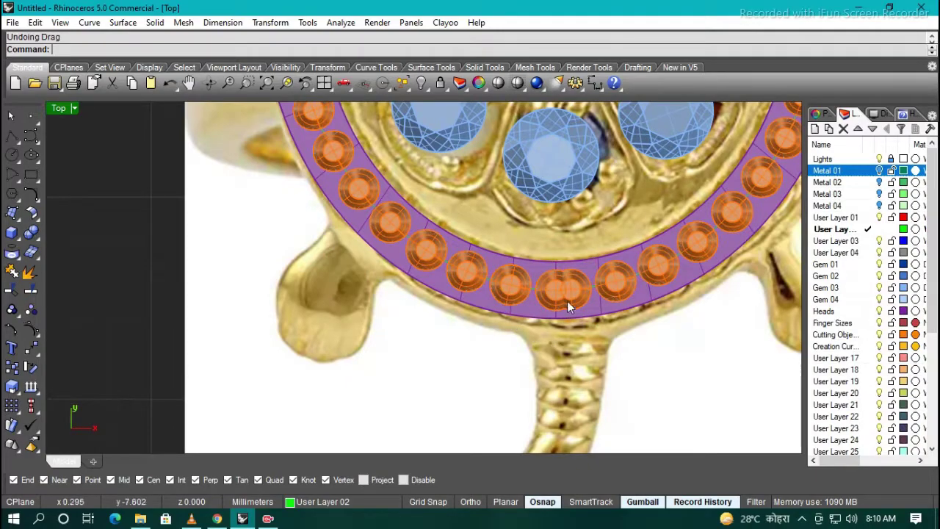
scroll(567, 301, "up", 5)
scroll(553, 292, "down", 2)
left_click(607, 313)
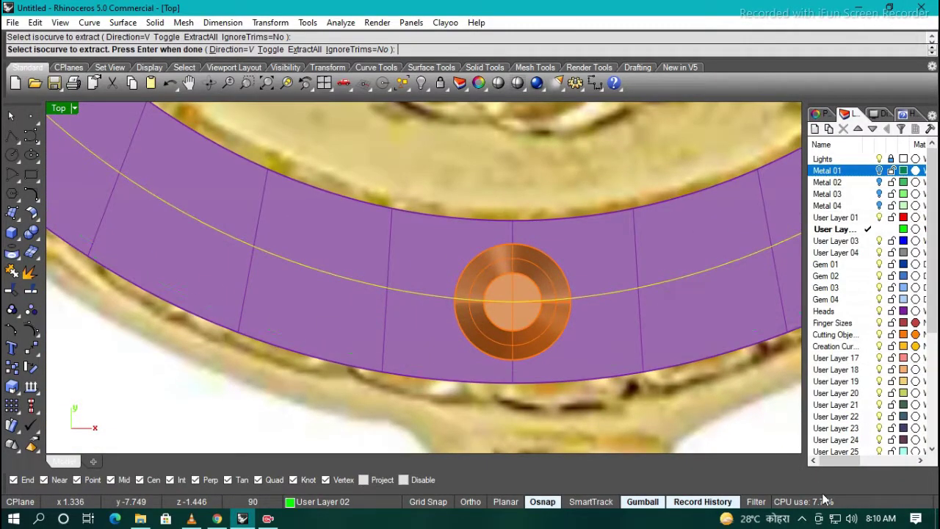
key("Escape")
Redo the prong array along the centre curve so a prong sits between each gem pair
key("ctrl+z")
key("ctrl+z")
right_click_drag(550, 357, 525, 292)
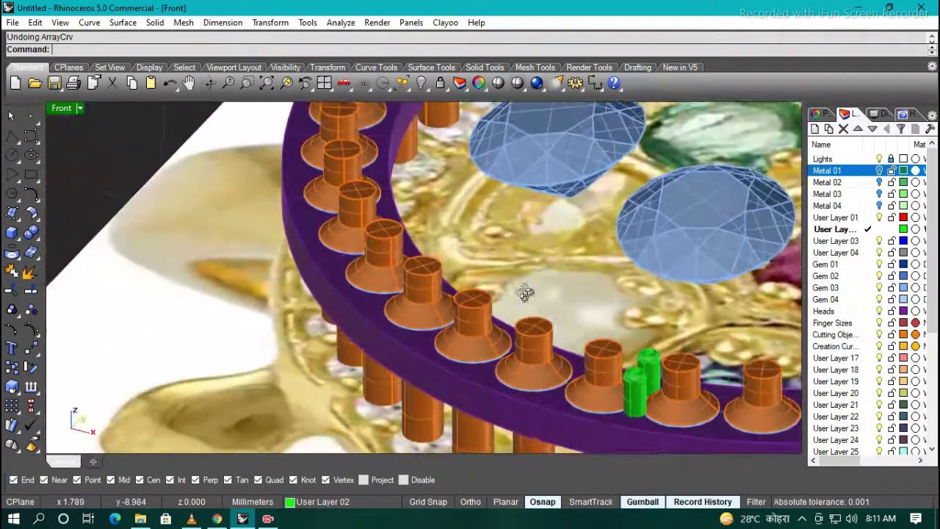
key("ctrl+F1")
scroll(514, 294, "up", 3)
key("Return")
scroll(665, 273, "up", 2)
left_click(665, 273)
key("Return")
scroll(569, 358, "down", 3)
scroll(669, 421, "down", 2)
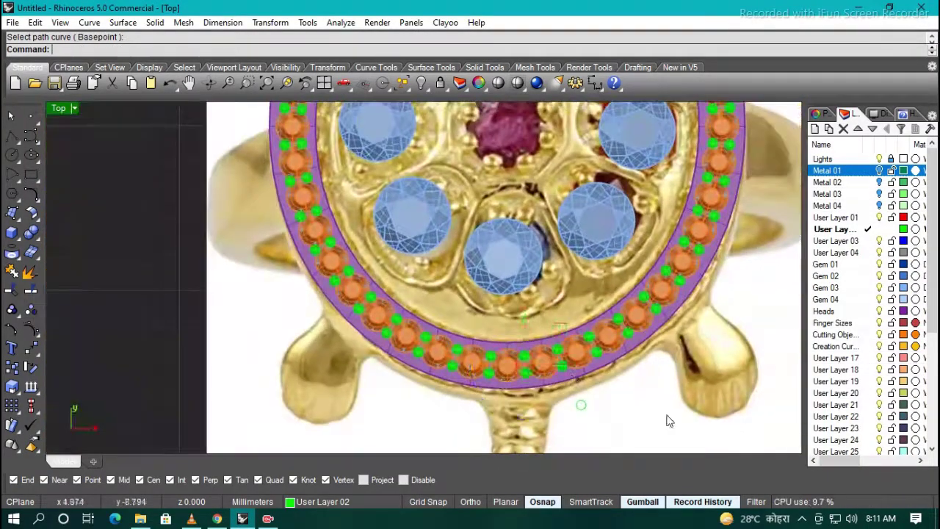
Subtract all the gem cutters from the band with BooleanDifference
key("Escape")
key("ctrl+F2")
left_click(567, 374)
scroll(588, 371, "down", 3)
left_click_drag(410, 365, 397, 345)
key("Return")
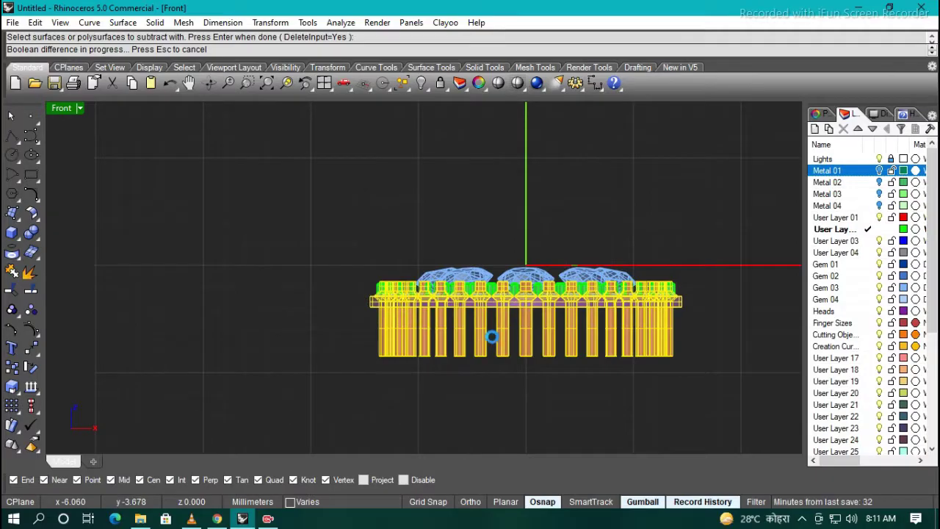
Create a green sphere and move it onto the base of the turtle's tail
key("ctrl+F1")
scroll(492, 393, "up", 3)
scroll(473, 399, "up", 3)
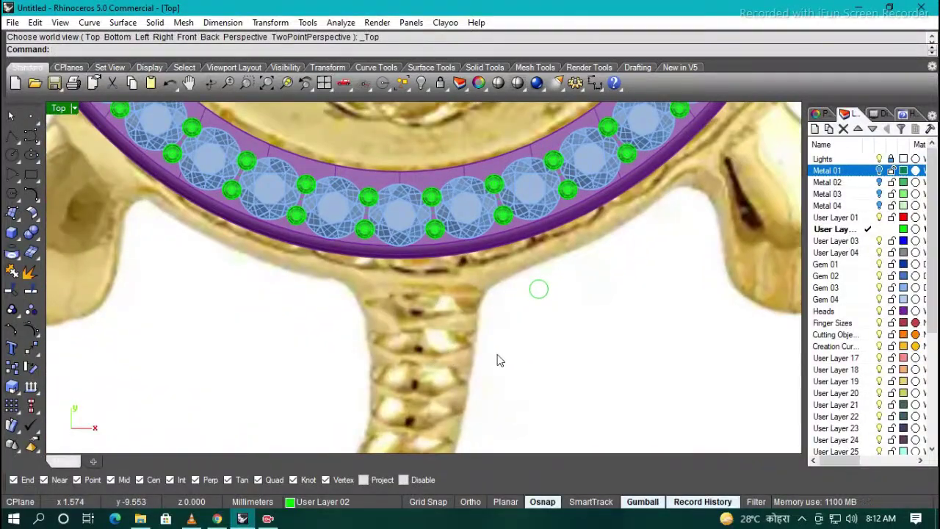
scroll(510, 344, "down", 3)
scroll(526, 327, "up", 3)
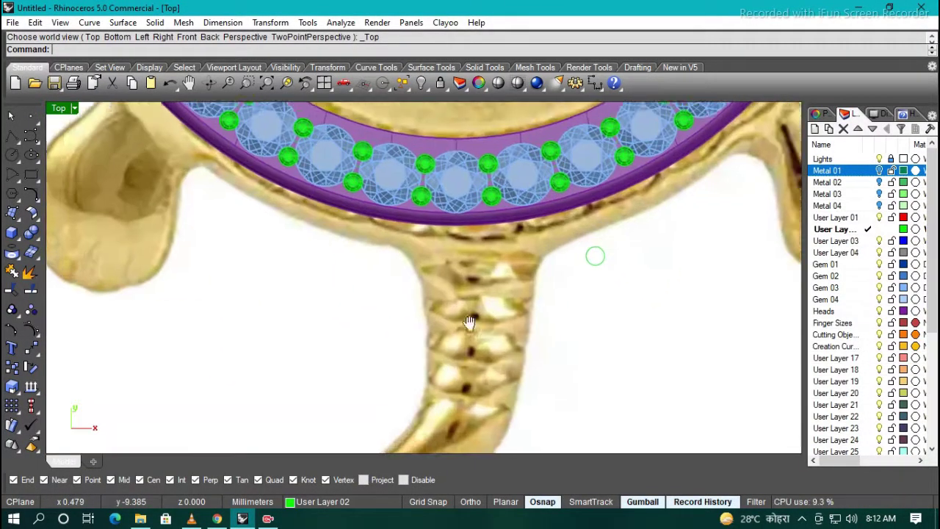
left_click(15, 233)
left_click(514, 258)
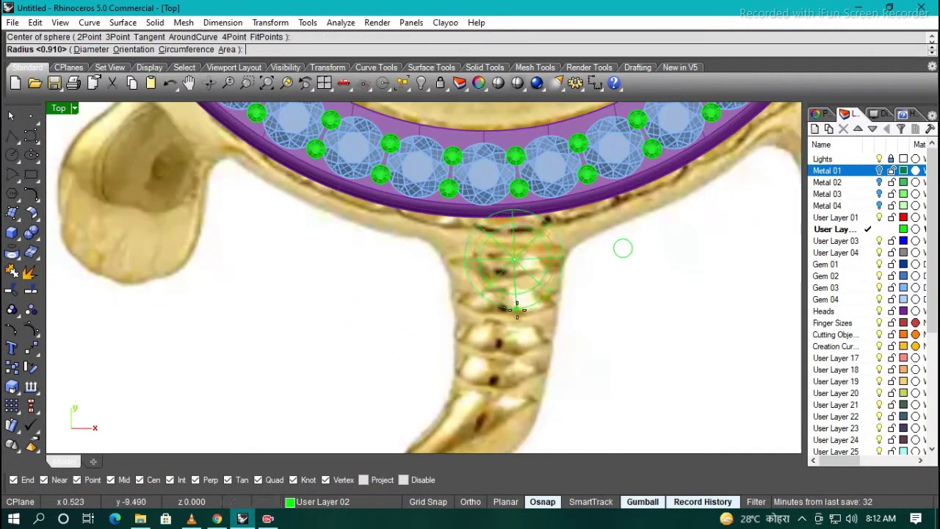
left_click_drag(513, 242, 555, 274)
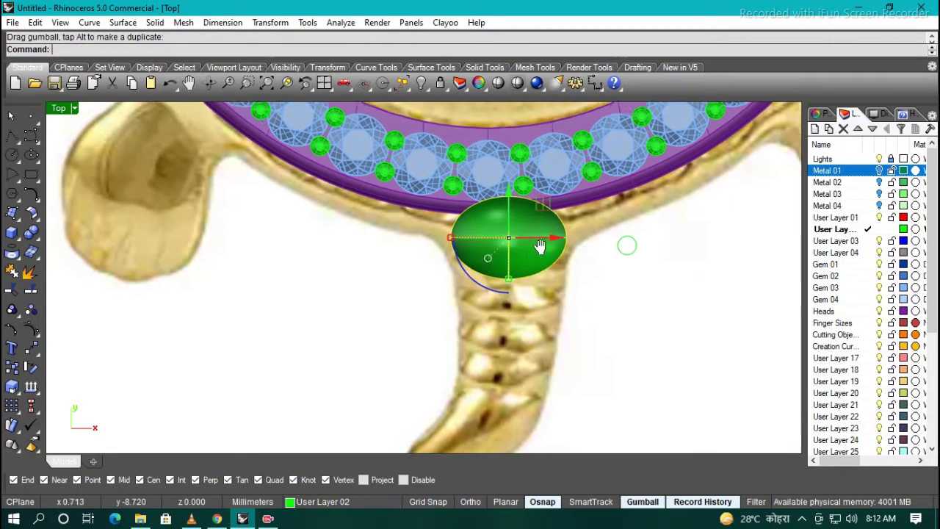
Copy beads down the tail, stretch them into ellipsoids and rotate the last to follow the tail
left_click_drag(544, 238, 552, 255)
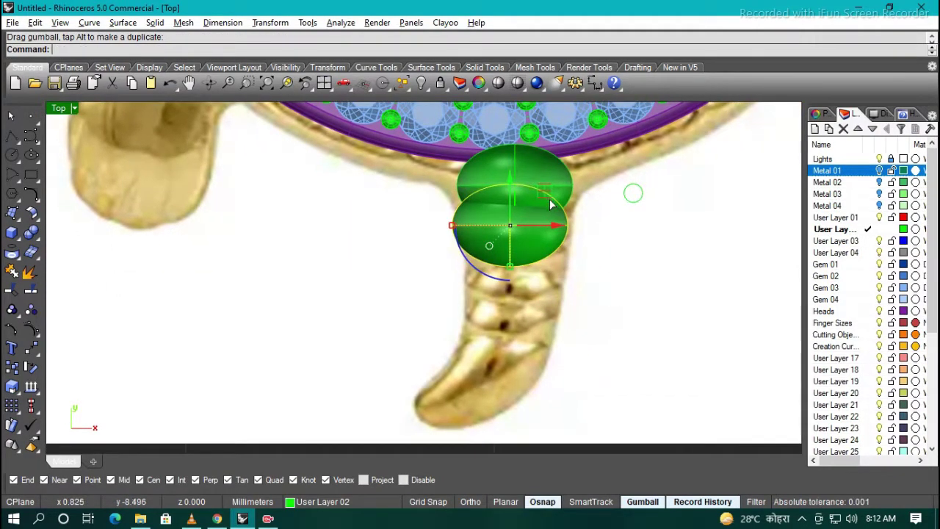
mouse_move(473, 287)
left_mouse_down()
mouse_move(425, 306)
mouse_move(426, 375)
left_mouse_up()
key("alt")
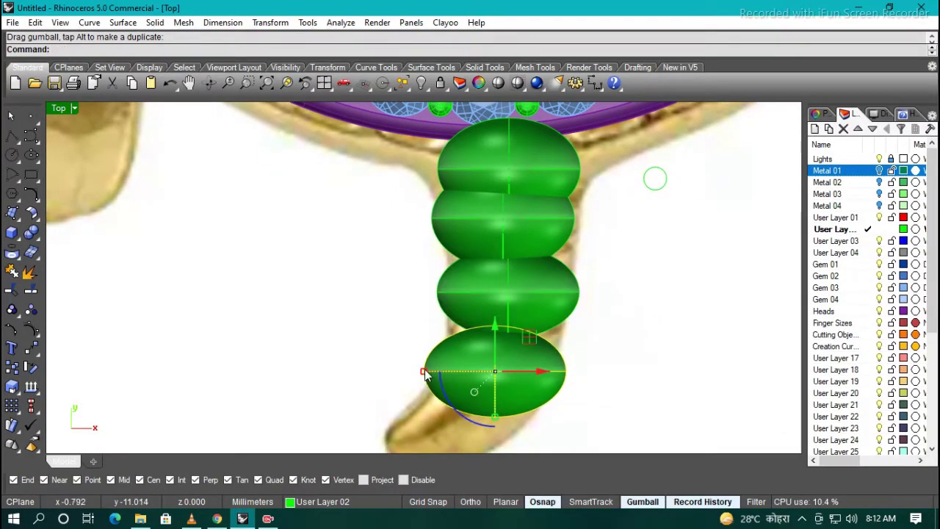
right_click_drag(540, 341, 587, 363)
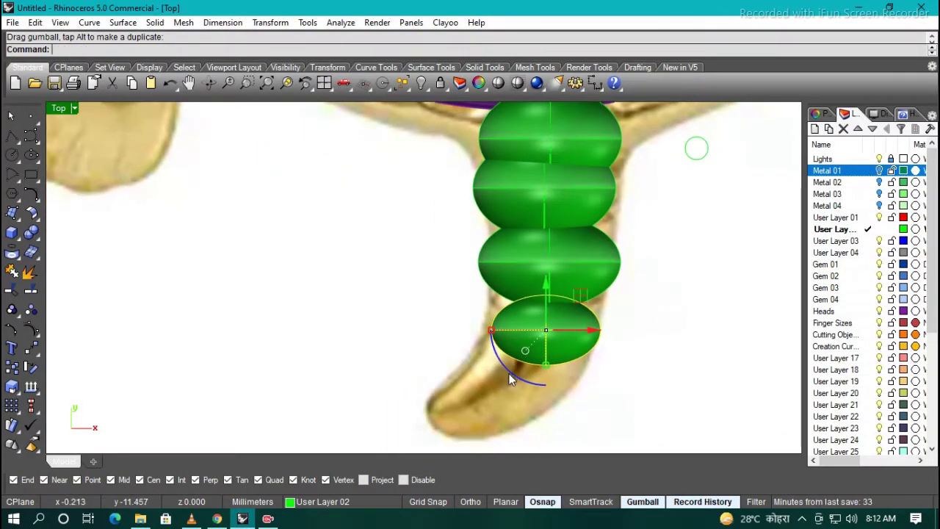
right_click_drag(588, 319, 584, 327)
left_click_drag(580, 329, 582, 328)
right_click_drag(582, 328, 594, 370)
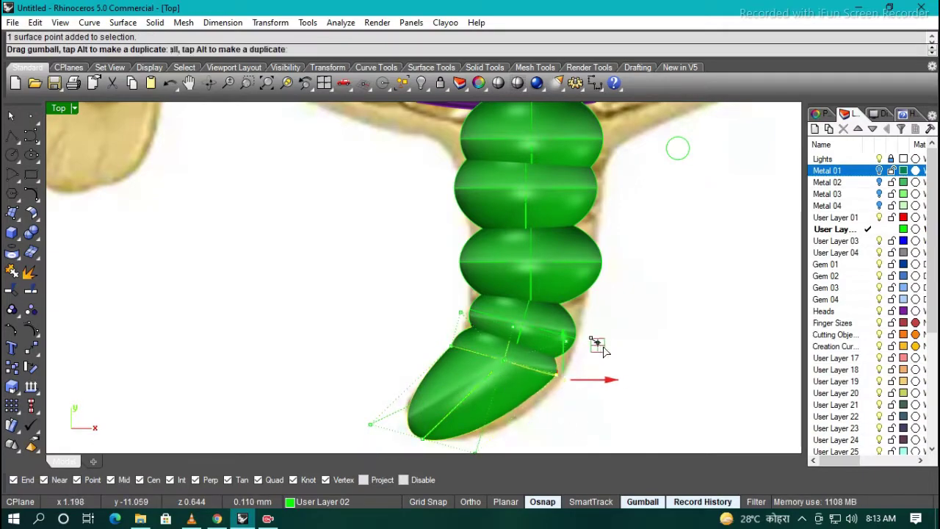
Pull the end bead into a pointed tip and adjust the next bead along the tail
right_click_drag(491, 418, 526, 402)
scroll(519, 370, "up", 3)
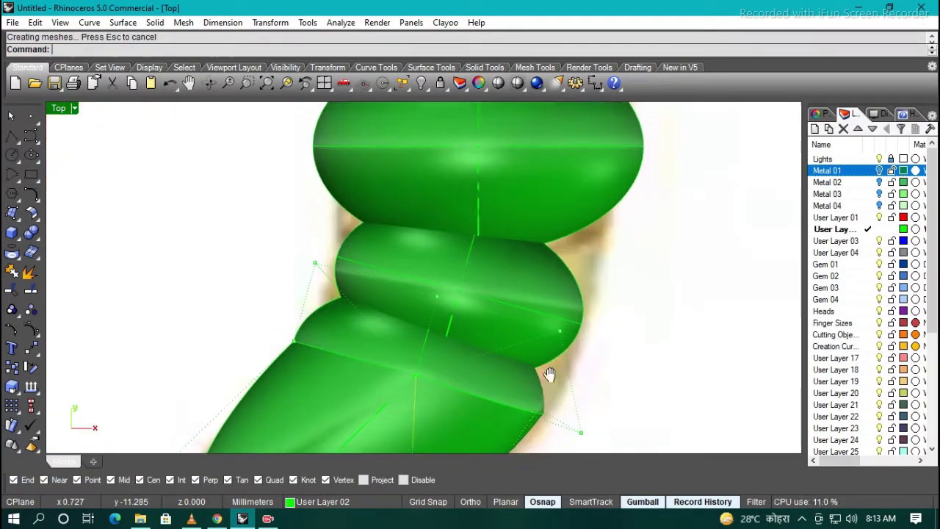
scroll(327, 281, "up", 2)
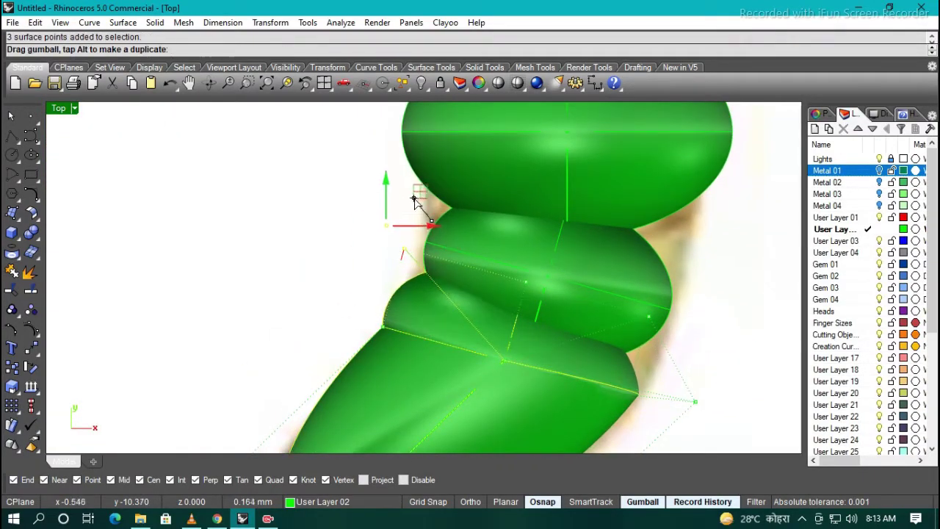
scroll(585, 323, "down", 3)
scroll(541, 374, "up", 3)
left_click(511, 371)
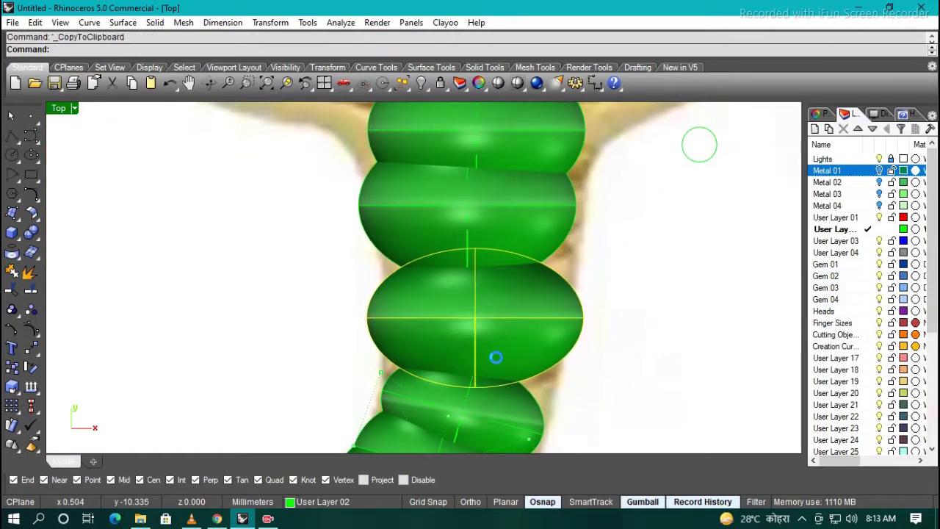
right_click_drag(556, 269, 504, 392)
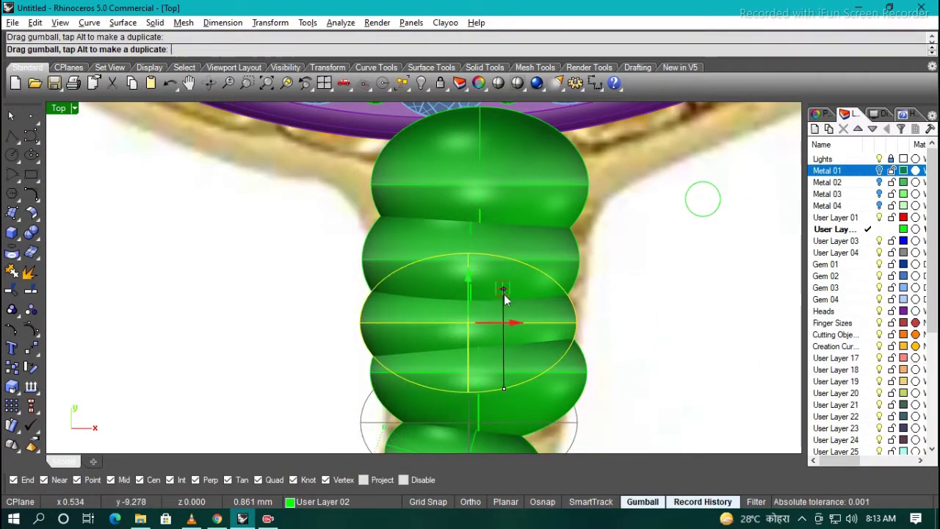
In the front view, lower the tail beads to the gem band's level
scroll(530, 385, "down", 3)
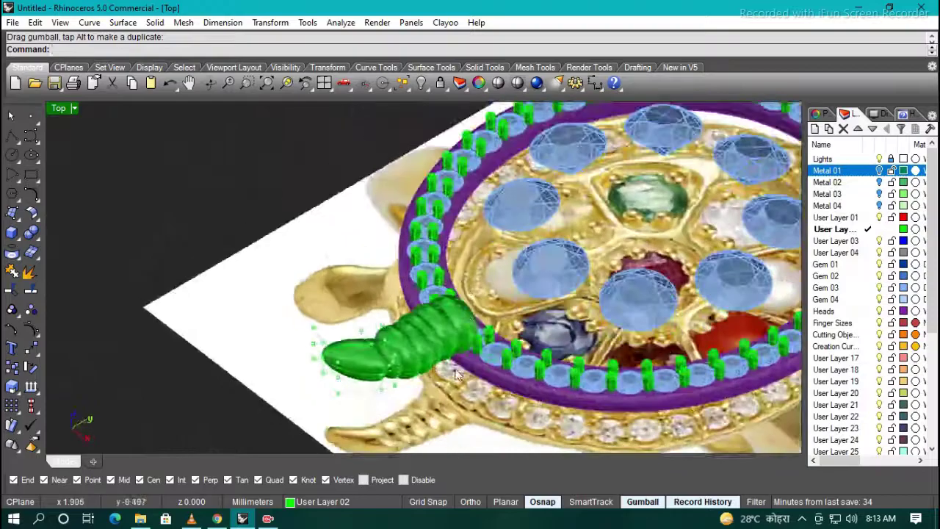
right_click_drag(530, 385, 589, 395)
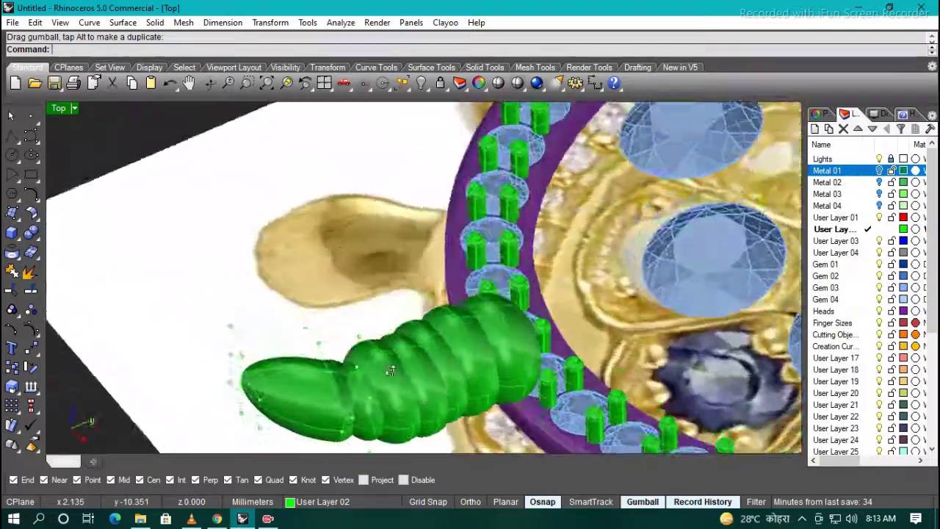
key("ctrl+F2")
left_click_drag(530, 213, 544, 254)
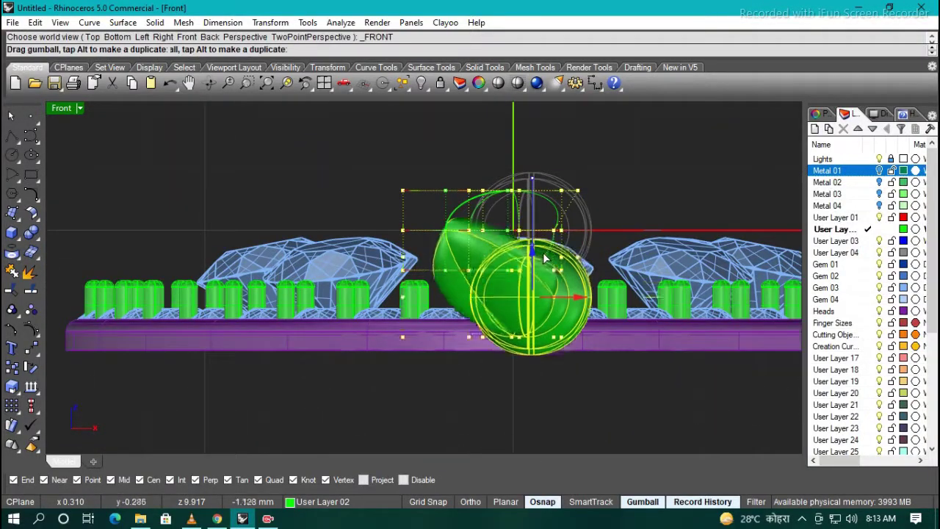
key("ctrl+z")
key("ctrl+F1")
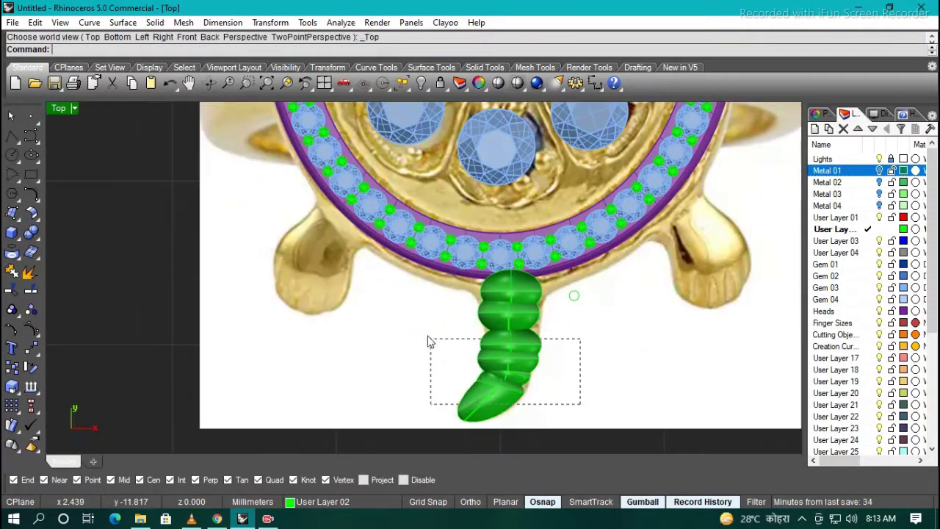
key("ctrl+F2")
scroll(547, 301, "up", 2)
left_click_drag(486, 293, 486, 323)
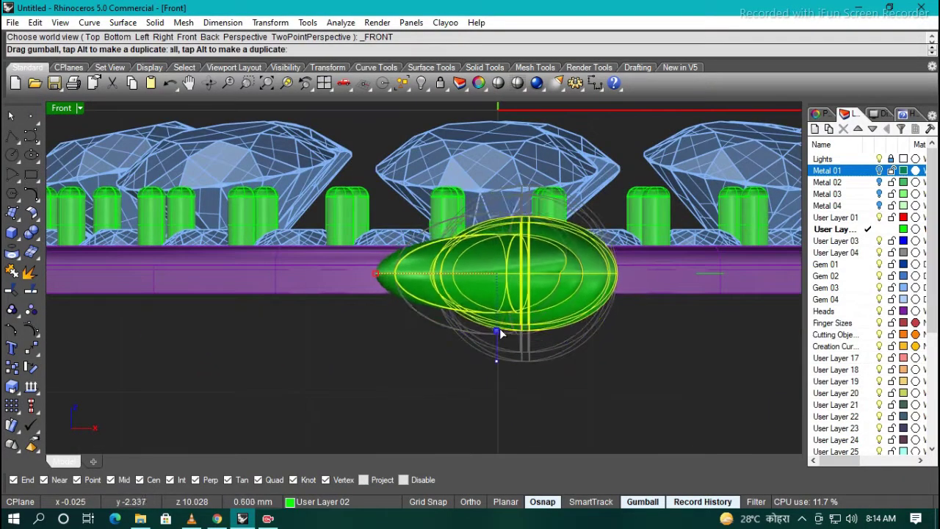
left_click_drag(500, 334, 500, 334)
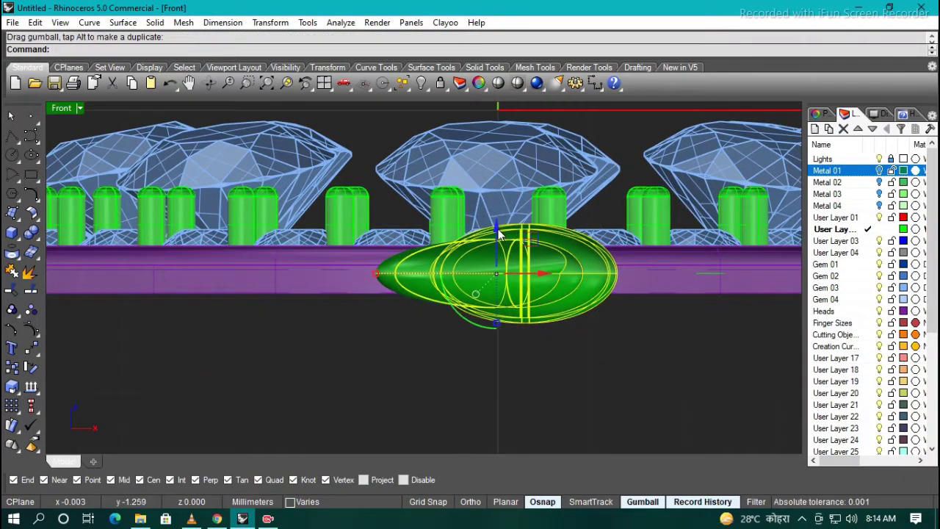
Resize a selected tail bead in the top view
key("ctrl+F1")
scroll(526, 351, "up", 5)
scroll(582, 266, "up", 3)
scroll(582, 265, "down", 3)
left_click(551, 290)
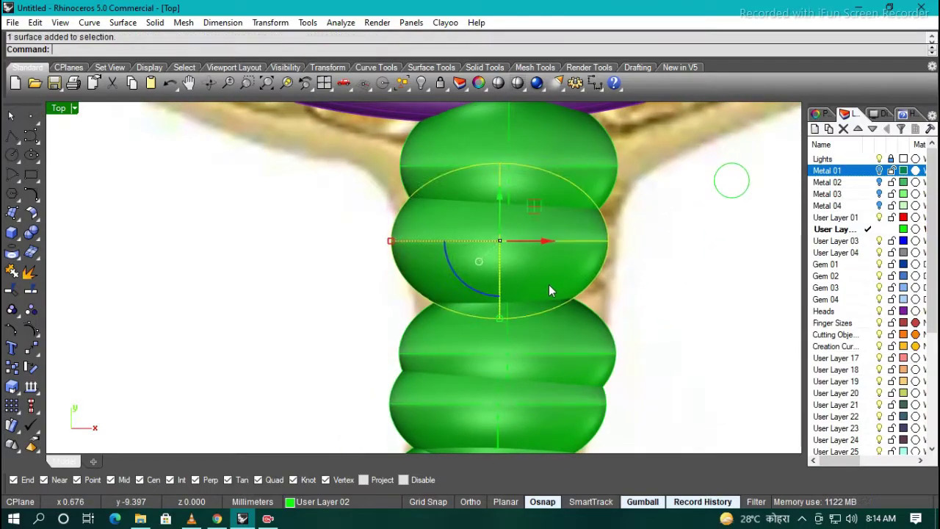
scroll(550, 290, "up", 3)
left_click_drag(518, 342, 520, 347)
left_click_drag(520, 246, 523, 250)
scroll(672, 357, "down", 3)
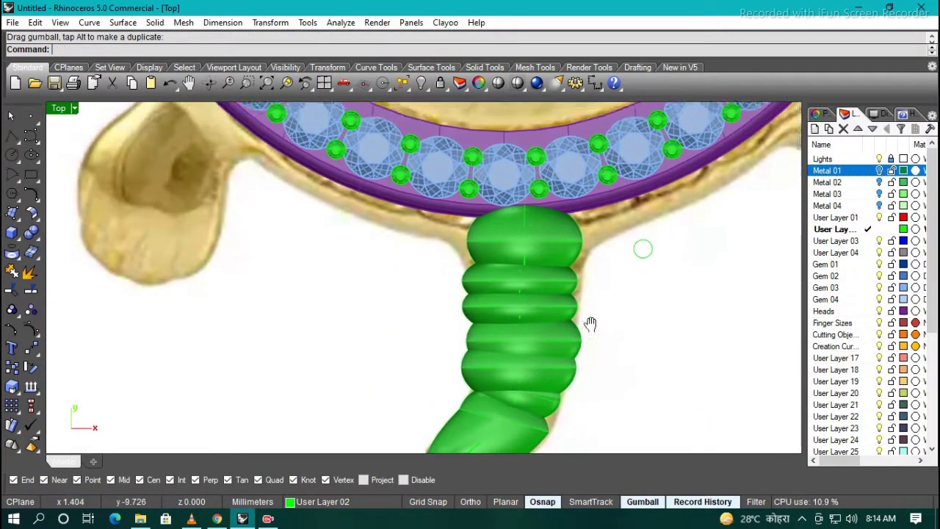
Trace the left front leg with a five-point curve and rebuild it
scroll(593, 321, "down", 2)
scroll(470, 318, "up", 3)
scroll(470, 317, "down", 3)
scroll(483, 357, "up", 3)
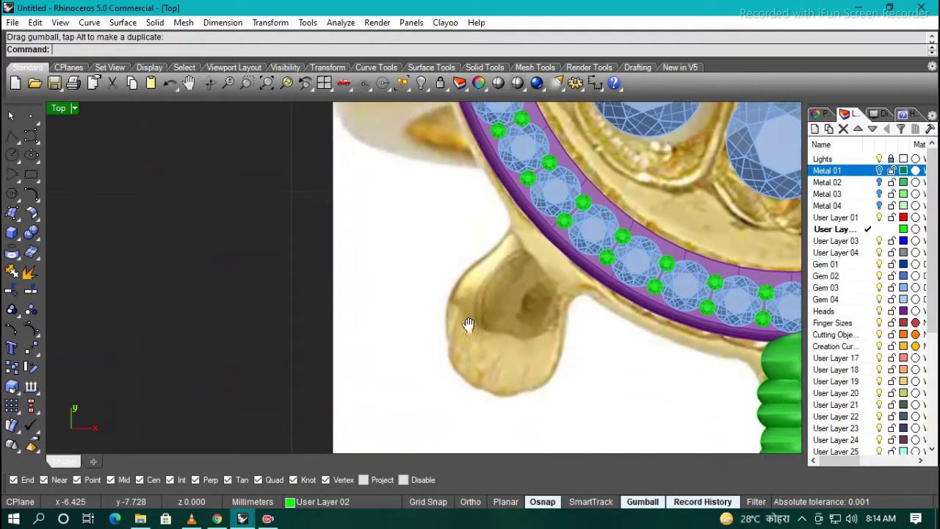
scroll(515, 357, "up", 2)
right_click_drag(515, 357, 546, 359)
right_click(546, 360)
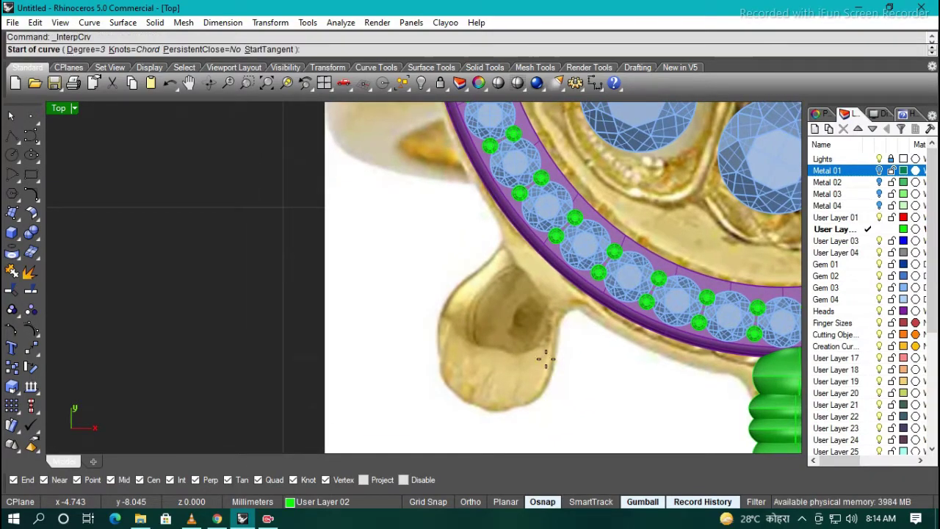
scroll(558, 311, "up", 2)
scroll(558, 311, "up", 2)
left_click(607, 243)
left_click(559, 348)
left_click(539, 361)
left_click(489, 371)
left_click(504, 418)
key("Return")
type("Rebuild")
key("Return")
key("Return")
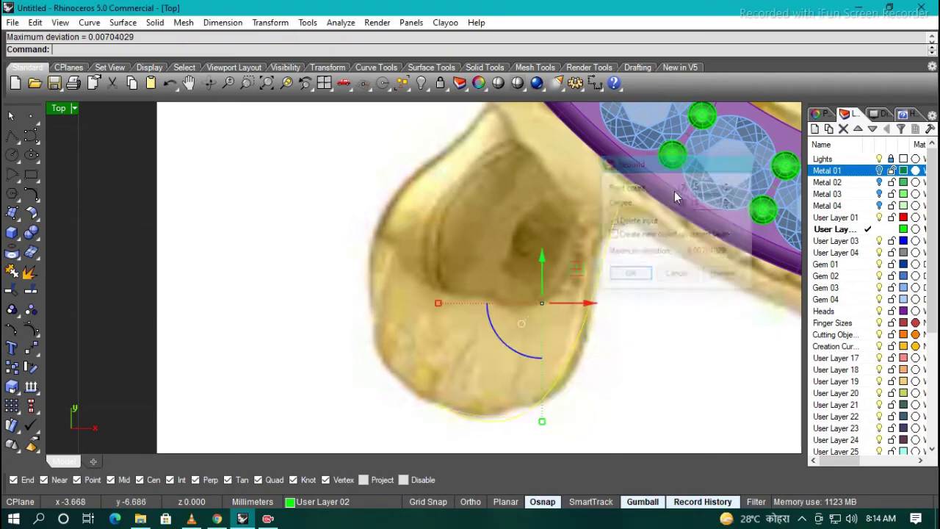
Draw two curves along the leg's outer edge and around its rounded tip
key("ctrl+F2")
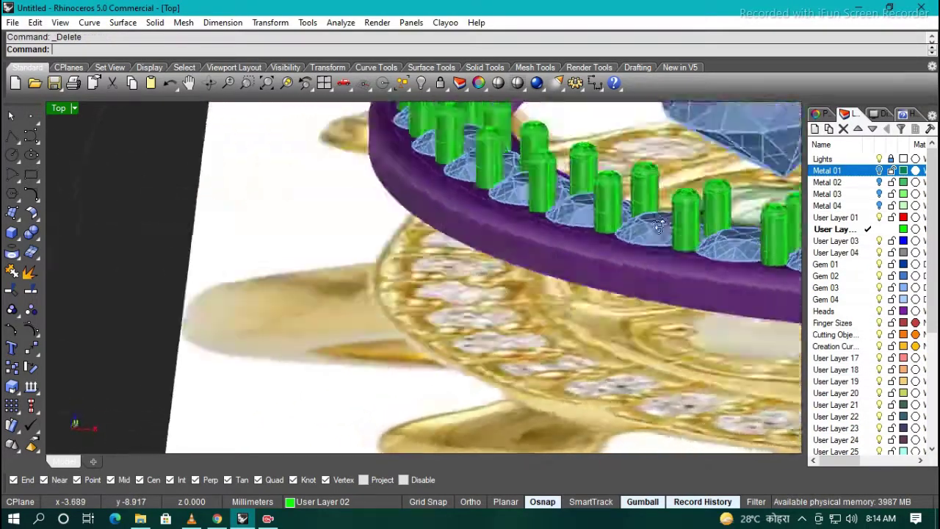
key("ctrl+F1")
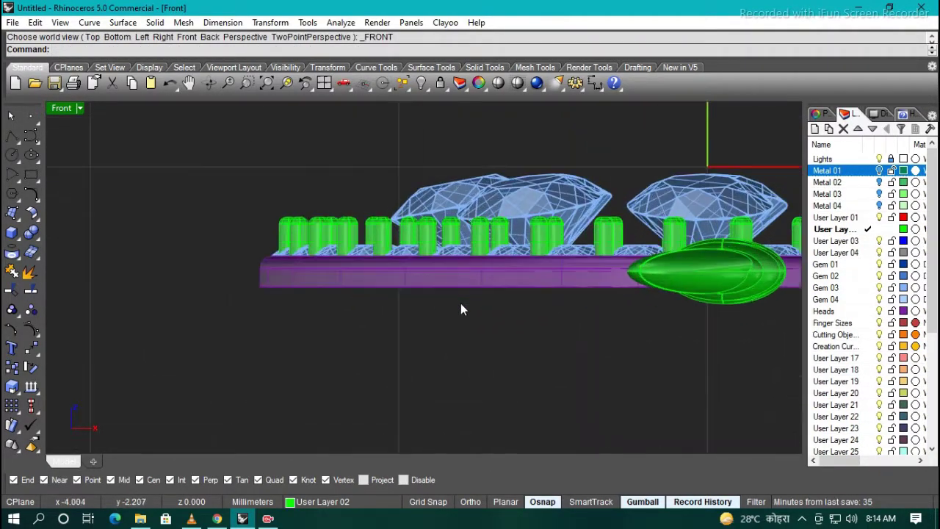
scroll(553, 249, "up", 3)
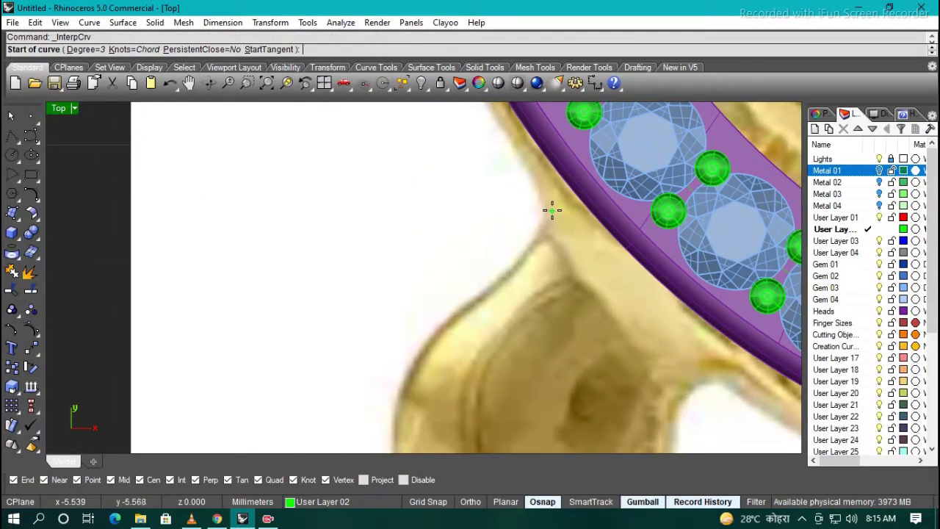
scroll(557, 194, "up", 2)
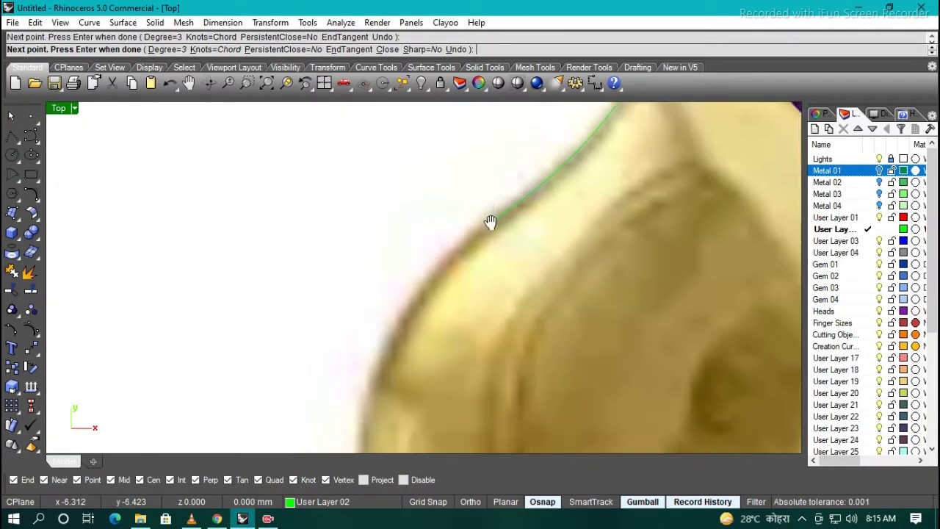
left_click(390, 361)
left_click(441, 335)
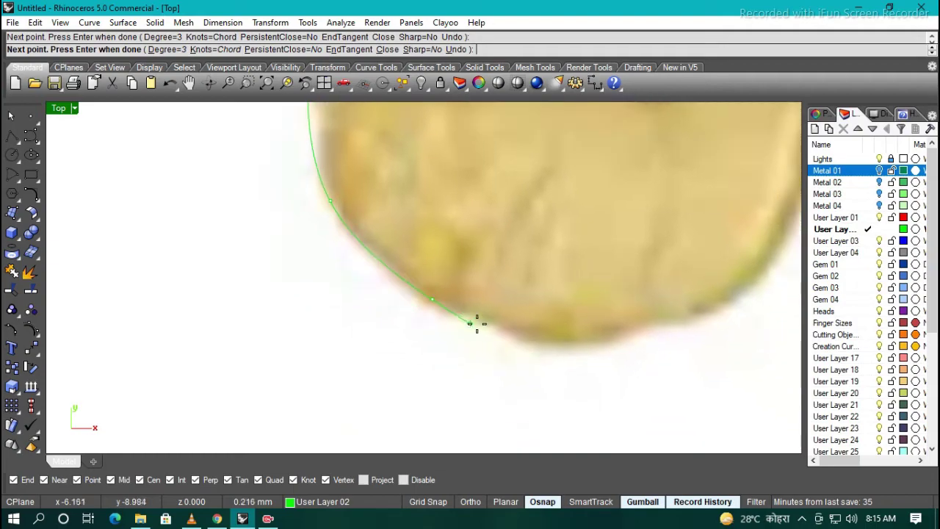
scroll(601, 323, "down", 2)
scroll(579, 292, "up", 2)
key("Return")
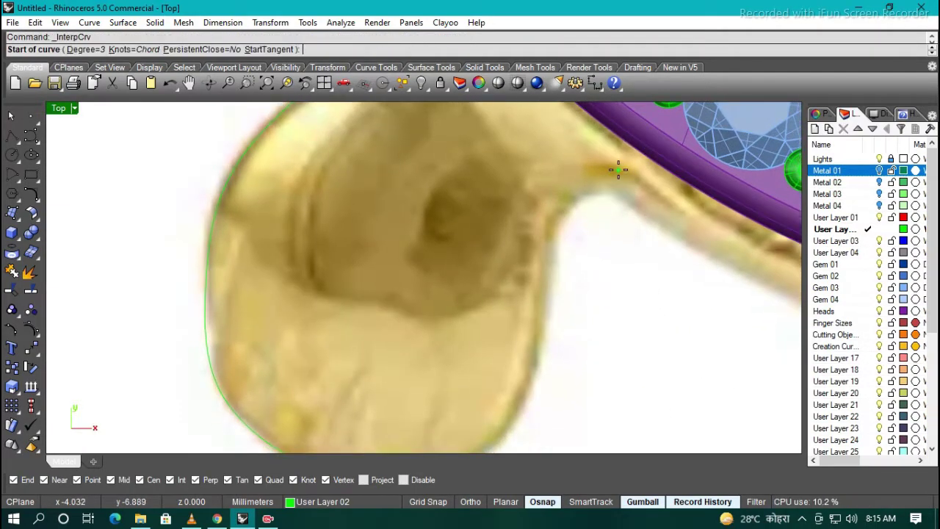
left_click(617, 164)
scroll(510, 330, "down", 1)
left_click(453, 330)
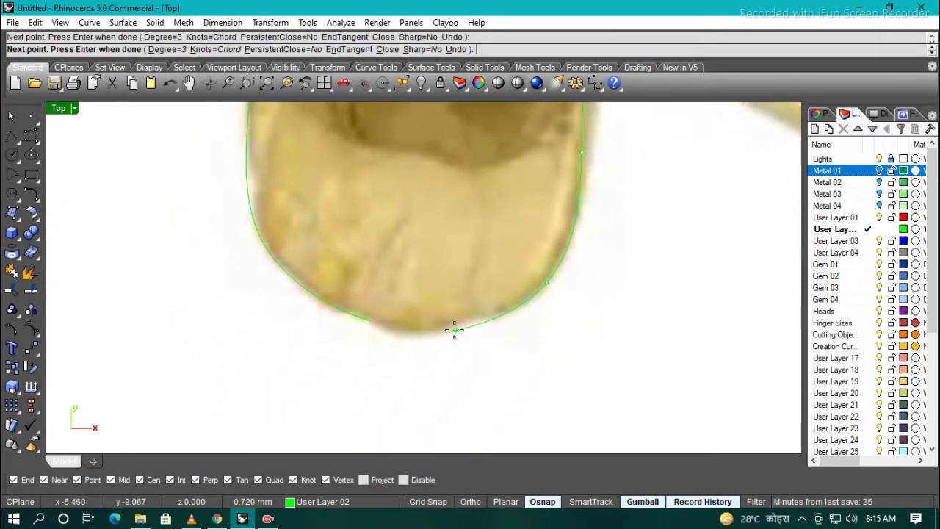
scroll(487, 352, "up", 2)
left_click(518, 349)
key("Return")
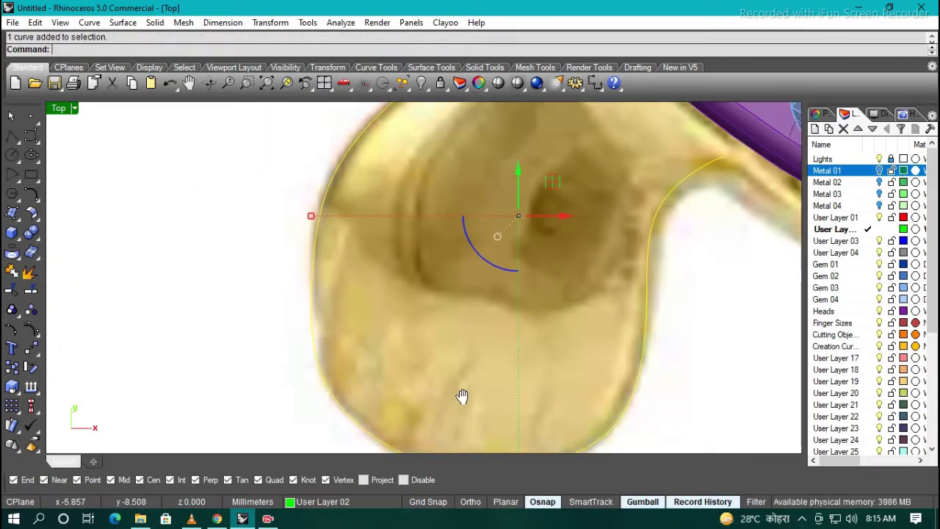
type("J")
Join the leg curves, rebuild to 5 points and show the outline's control points
key("ctrl+j")
scroll(454, 364, "down", 3)
type("rebuild")
key("Return")
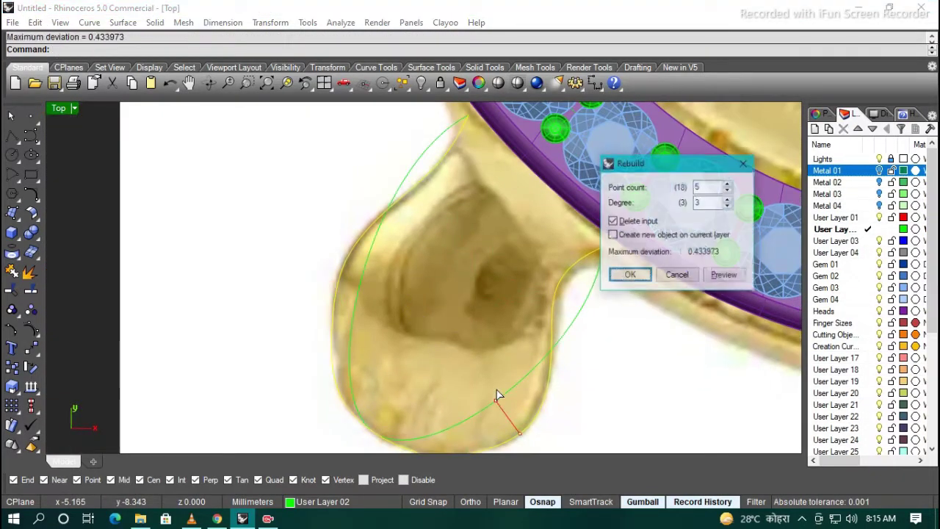
left_click(634, 275)
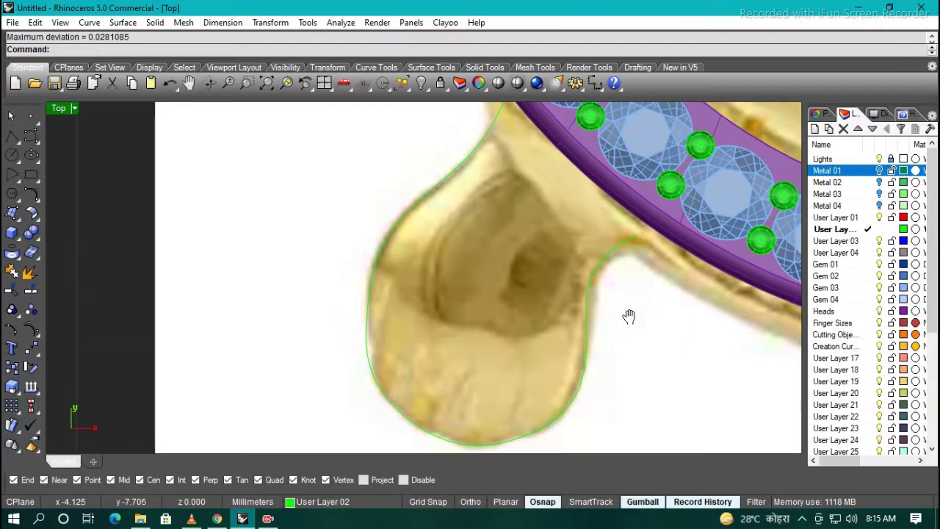
scroll(549, 350, "down", 2)
scroll(534, 332, "up", 3)
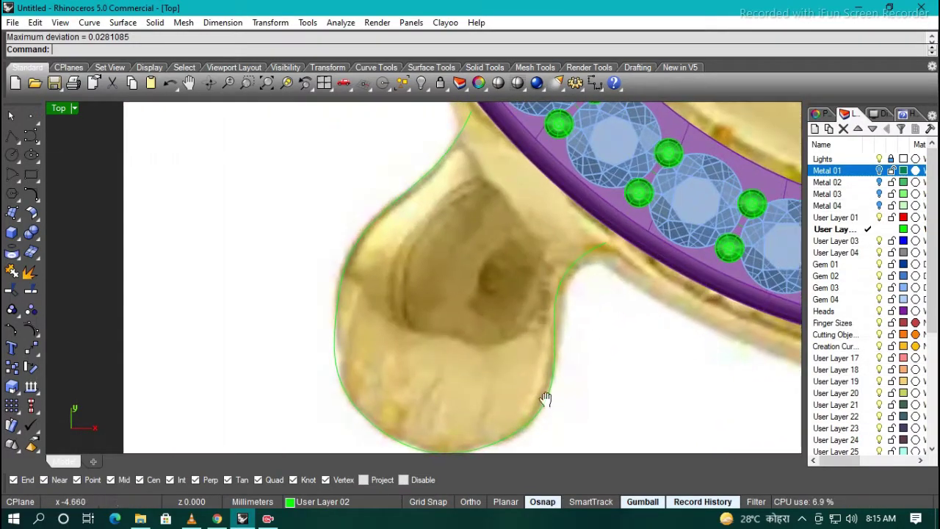
left_click(550, 409)
key("F10")
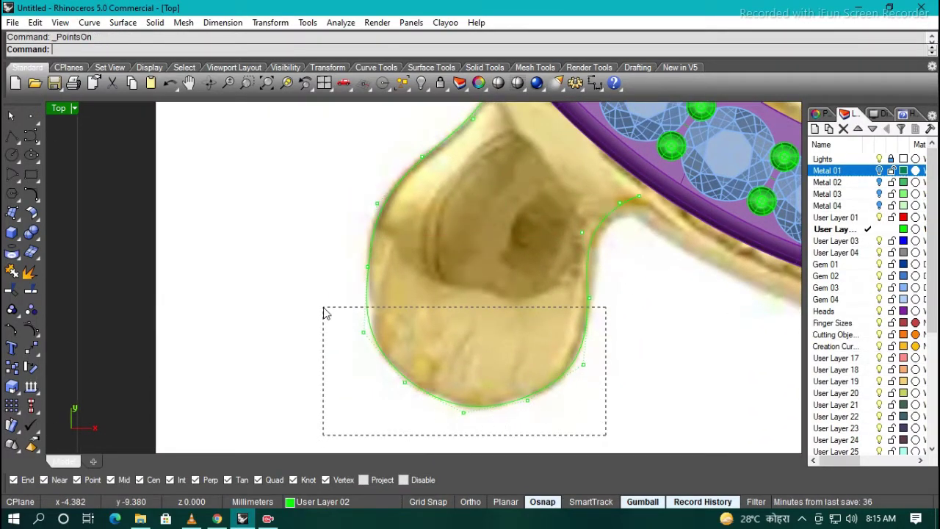
left_click_drag(335, 269, 335, 266)
key("ctrl+F2")
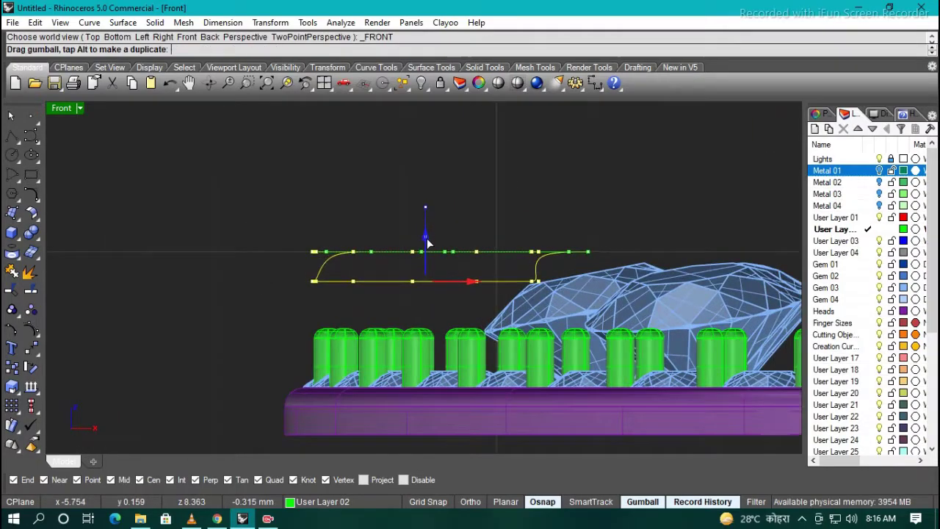
type("T")
Draw a straight line across the leg and rebuild it with 6 points
key("ctrl+F1")
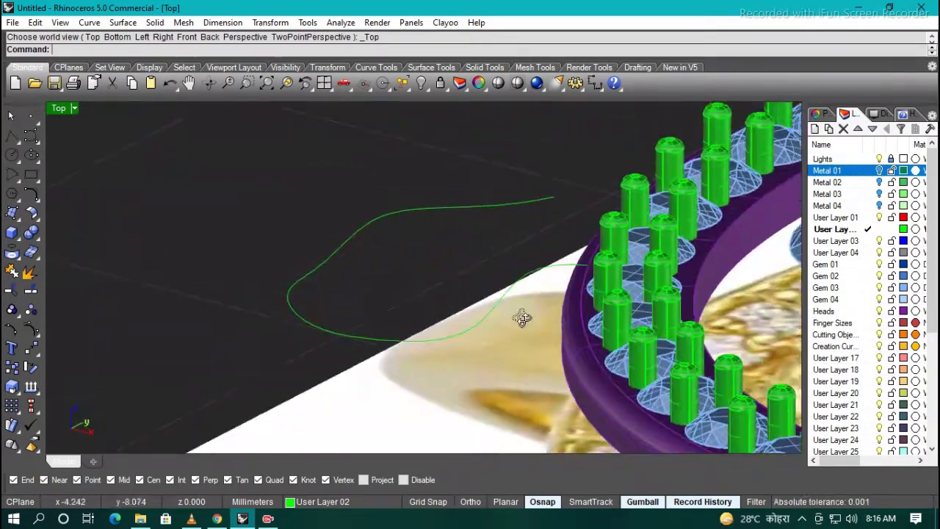
type("LINE")
key("Return")
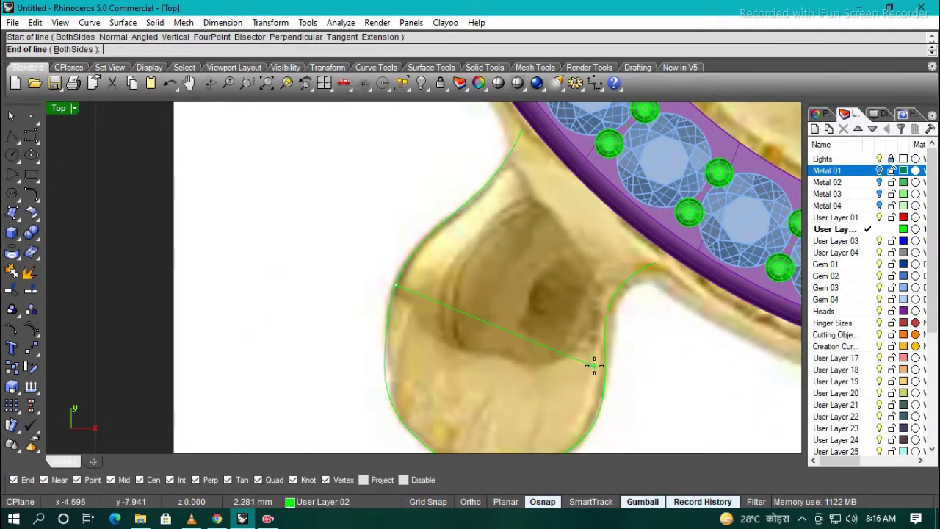
left_click(595, 365)
left_click(501, 352)
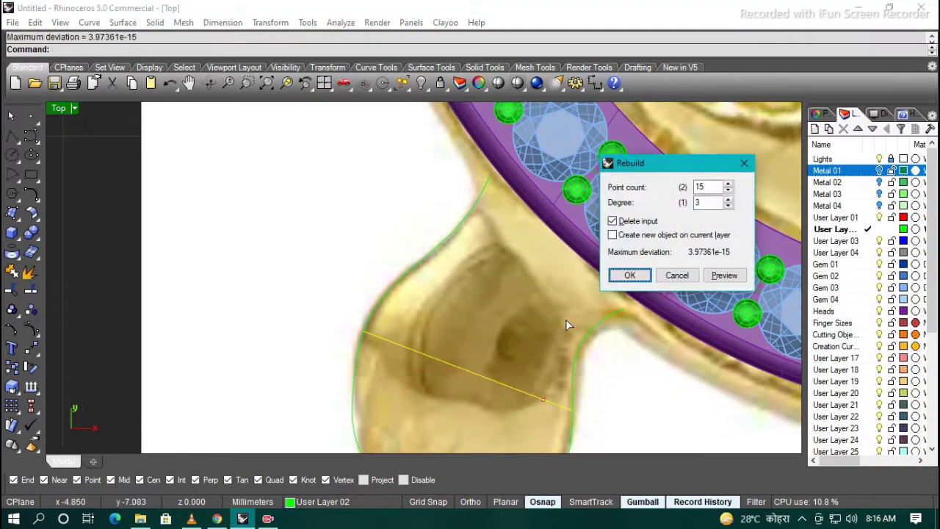
type("R")
key("Return")
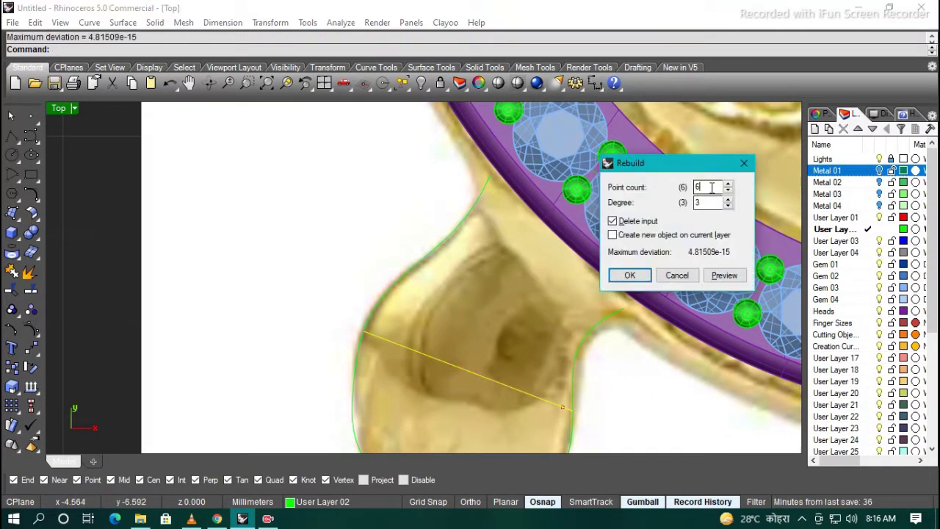
key("Return")
key("ctrl+F2")
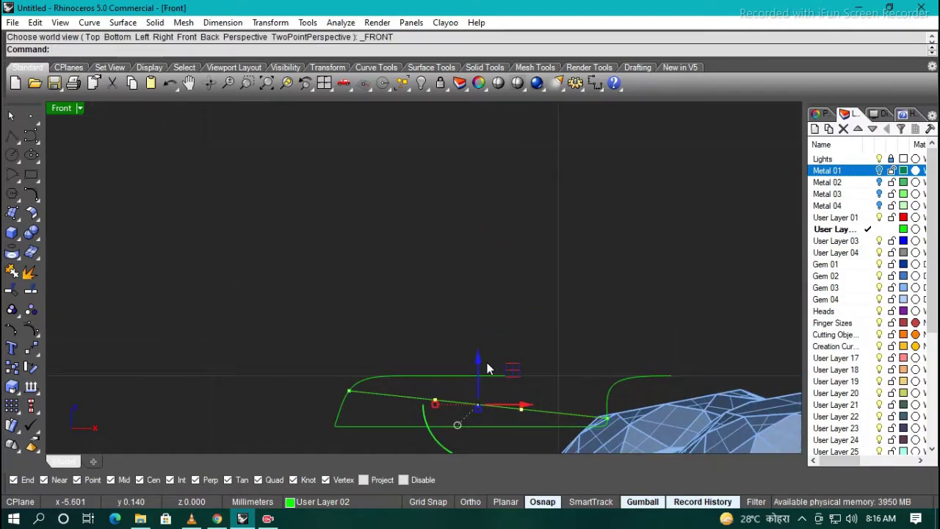
key("ctrl+F1")
Start a Sweep2 on the left outline rail, then cancel it
type("sw2")
key("Return")
left_click(399, 235)
scroll(579, 359, "down", 3)
scroll(487, 372, "up", 5)
key("Escape")
Draw a line from the leg's lowest point and split the outline with it
type("l")
key("Return")
left_click(468, 402)
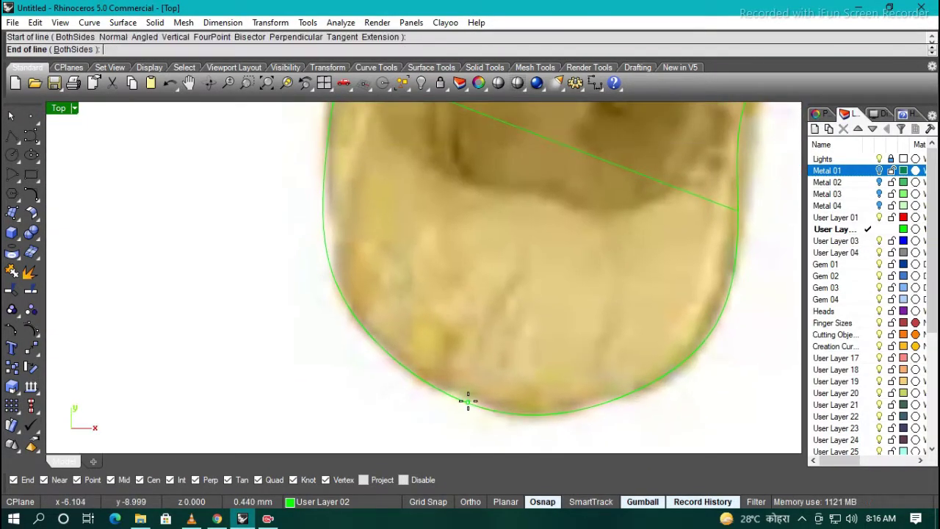
left_click(509, 291)
type("split")
key("Return")
left_click(580, 360)
scroll(534, 377, "down", 2)
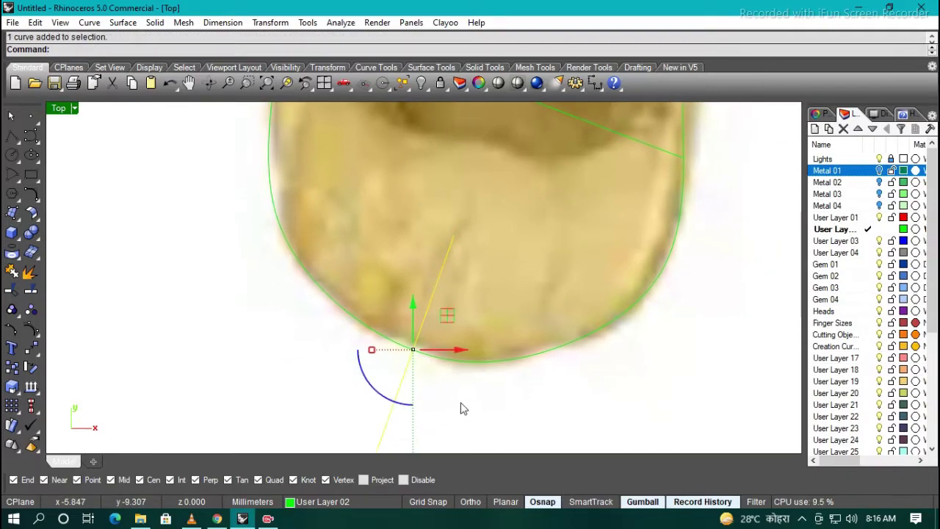
scroll(462, 405, "down", 2)
Sweep2 a surface across the flipper from the two outline rails and inspect it
type("sw2")
key("Return")
left_click(388, 212)
left_click(493, 321)
key("Return")
left_click(595, 436)
right_click_drag(594, 436, 480, 295, "ctrl+shift")
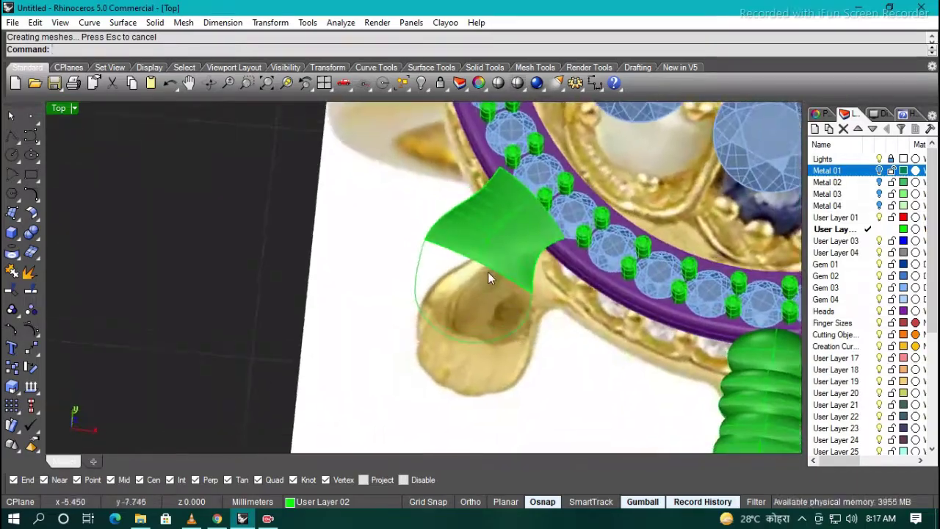
Select the leg outline rails to surface the upper leg with a two-rail sweep
scroll(488, 271, "up", 2)
scroll(514, 308, "up", 2)
scroll(500, 337, "up", 2)
scroll(460, 382, "up", 2)
left_click(444, 395)
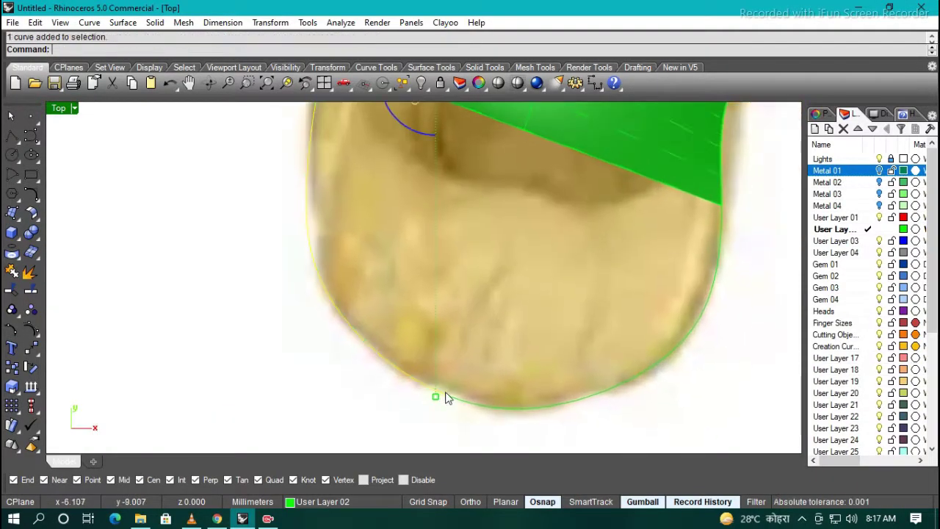
scroll(441, 371, "down", 3)
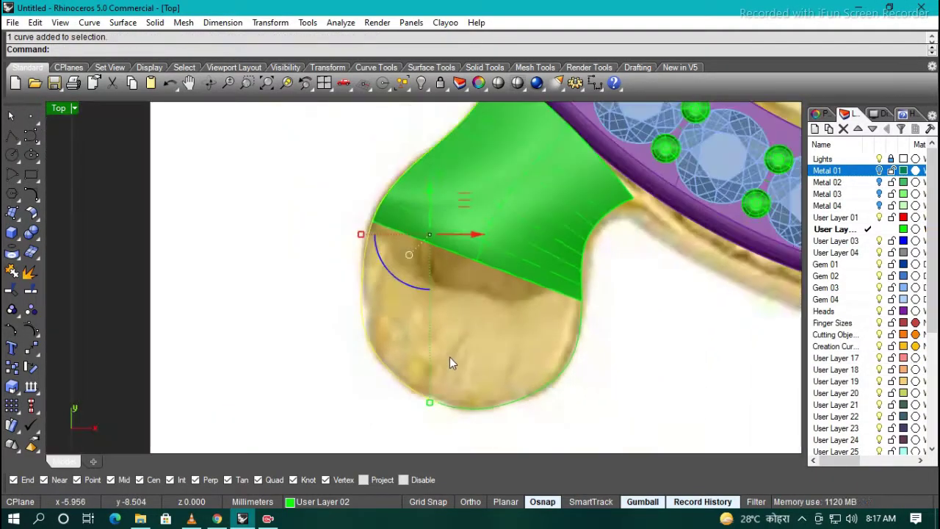
scroll(477, 294, "up", 1)
scroll(506, 272, "up", 1)
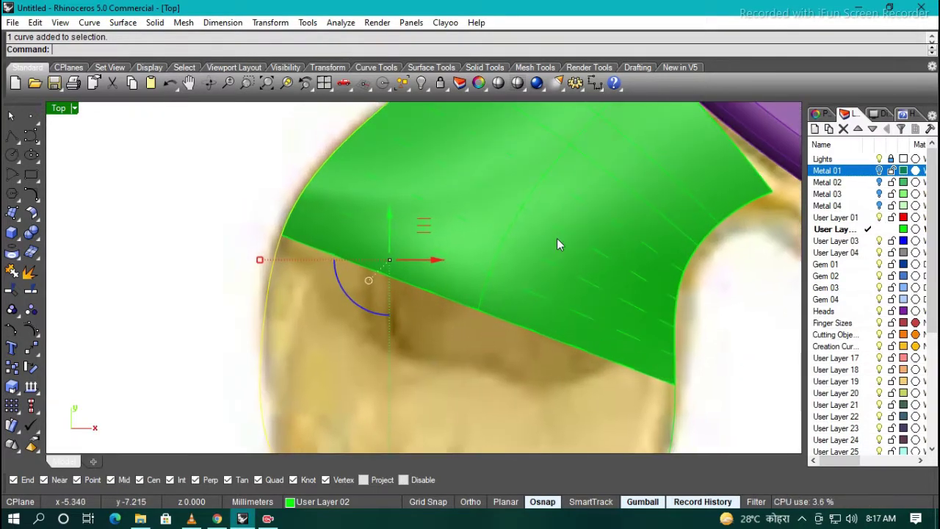
scroll(530, 294, "up", 1)
scroll(523, 331, "up", 2)
Rebuild the cross line with more points and show its control points
right_click(504, 358)
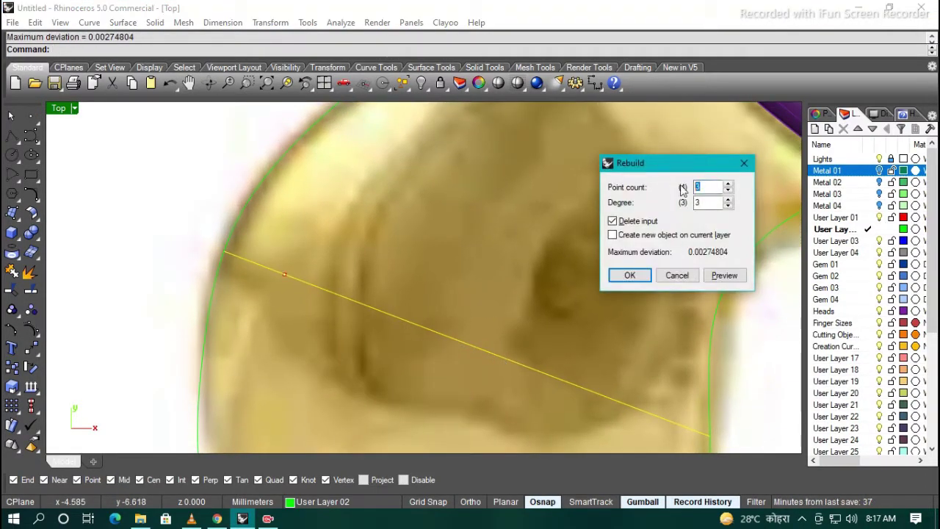
left_click(625, 273)
key("F10")
key("Return")
left_click(621, 273)
key("F10")
Bow the cross line by raising its middle control point in Front view
left_click_drag(346, 204, 410, 249)
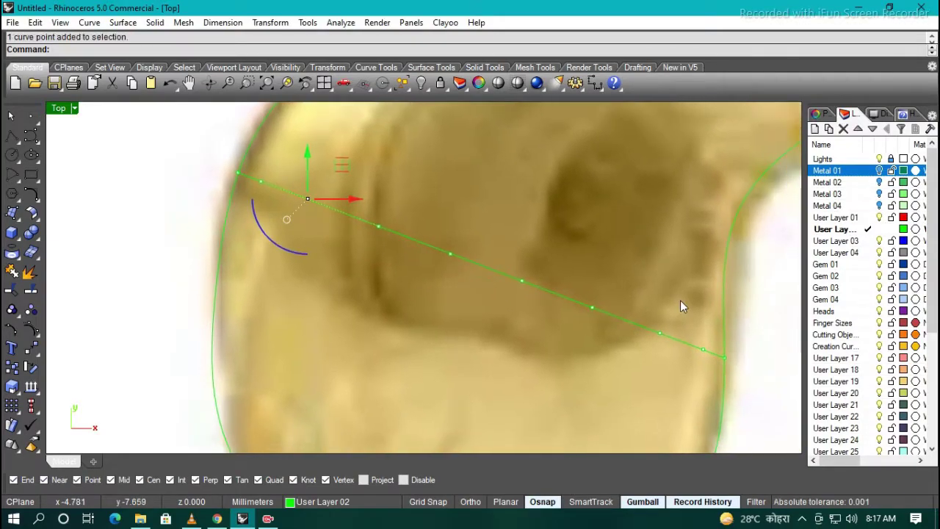
right_click_drag(680, 300, 589, 270)
key("ctrl+F2")
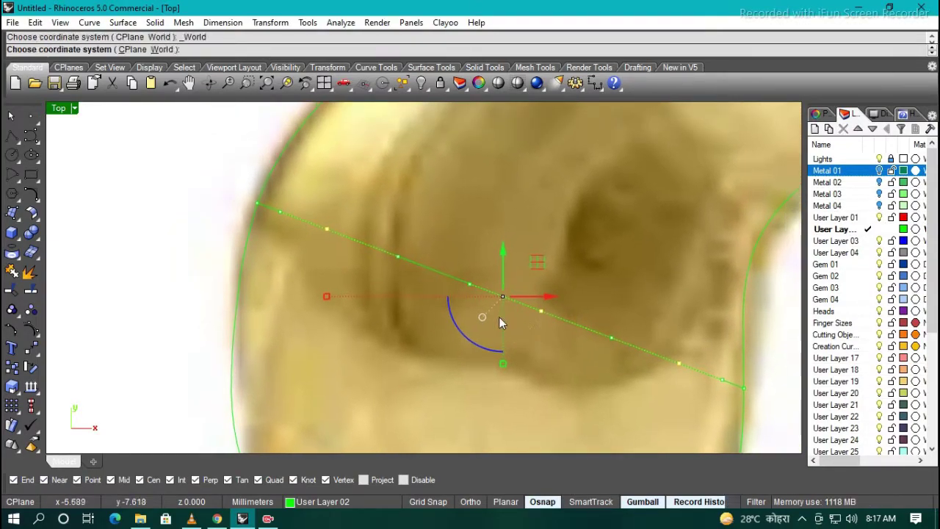
left_click_drag(472, 281, 473, 252)
key("ctrl+F1")
scroll(545, 296, "down", 3)
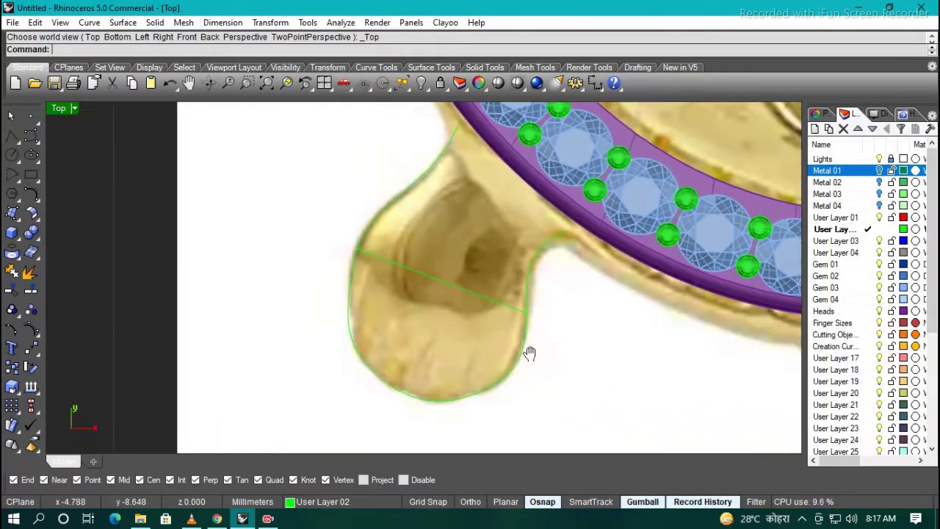
scroll(529, 345, "up", 3)
Sweep2 the leg tip using its rail and the bowed cross line as section
type("sweep2")
key("Return")
left_click(543, 404)
left_click(452, 258)
key("Return")
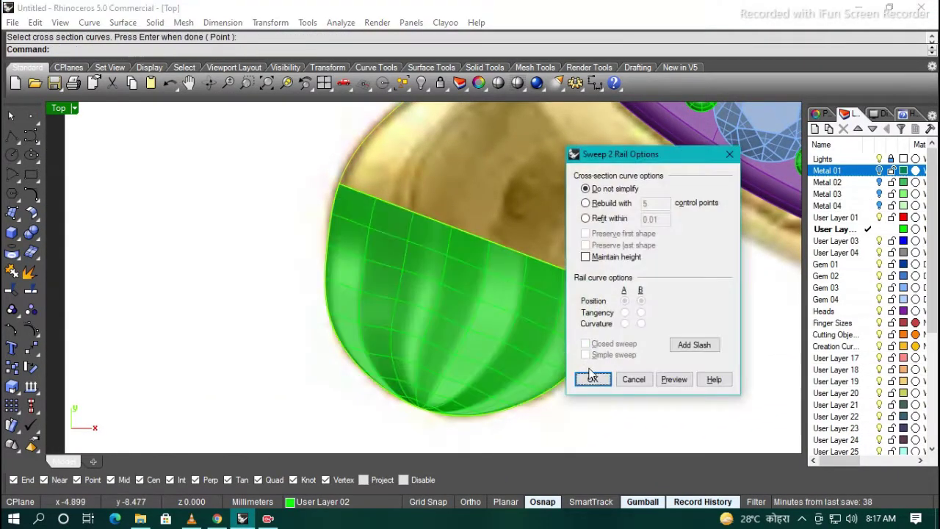
Accept the sweep options to create the rounded tip surface
key("Return")
mouse_move(459, 325)
right_mouse_down("ctrl+shift")
mouse_move(522, 336)
mouse_move(573, 315)
mouse_move(550, 371)
right_mouse_up("ctrl+shift")
left_click(574, 314)
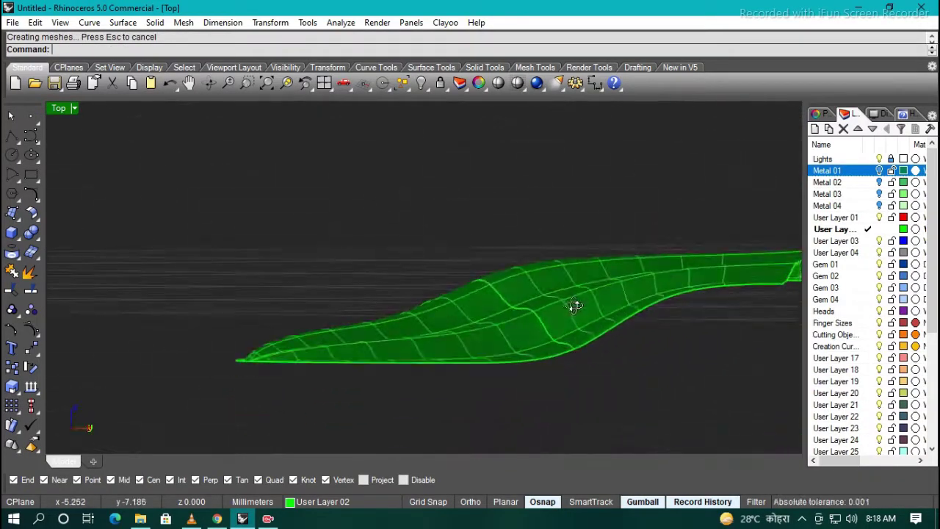
left_click(467, 49)
type("F")
Extrude the leg surface by -4 in Front view
key("ctrl+F2")
left_click(523, 350)
key("Return")
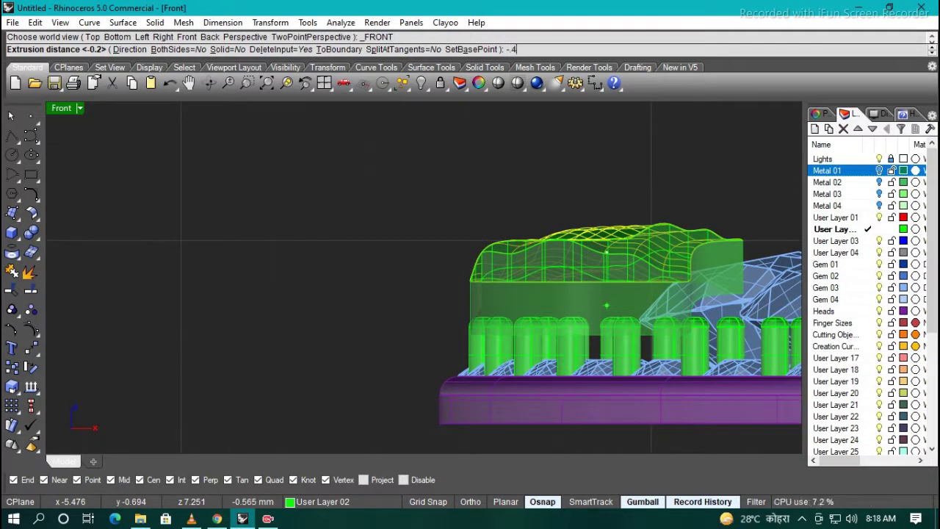
key("Return")
right_click_drag(458, 301, 357, 344, "ctrl+shift")
left_click(357, 344)
Offset the extruded leg surface with OS, start DupEdge, then undo the last offset
type("OS")
key("Return")
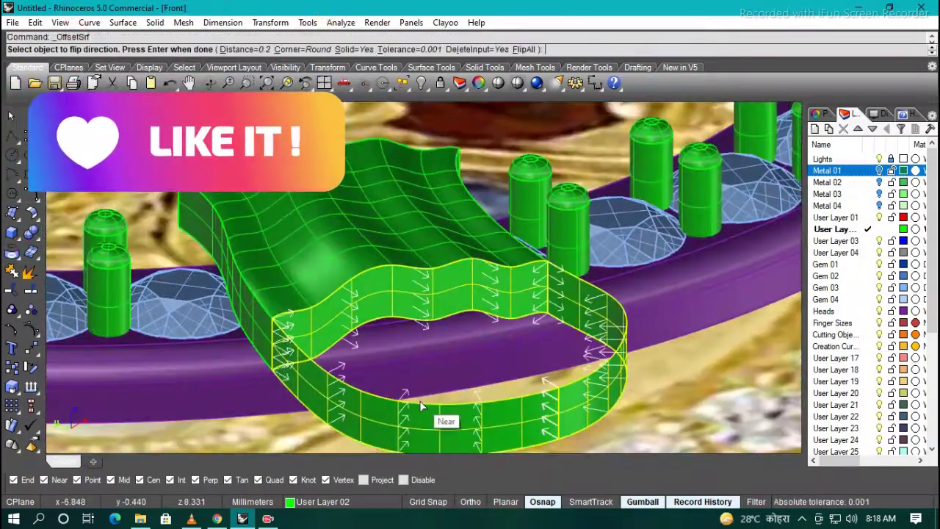
key("Return")
scroll(419, 401, "up", 5)
type("DupEdge")
key("Return")
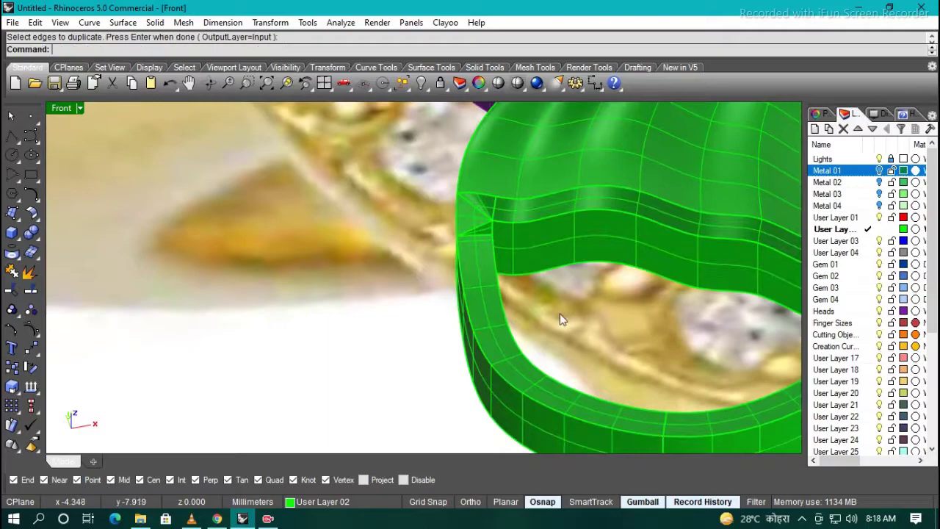
key("ctrl+z")
left_click(454, 258)
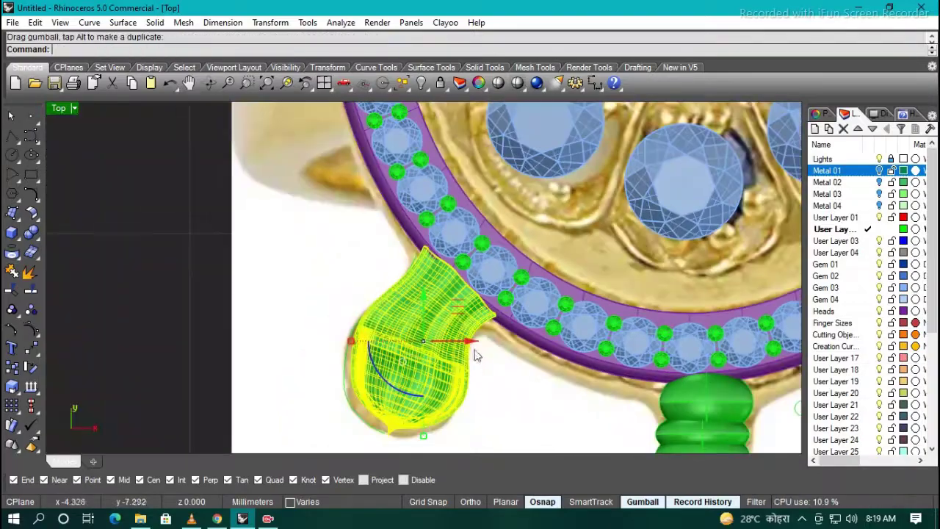
Offset the selected leg polysurface to thicken it
key("ctrl+F3")
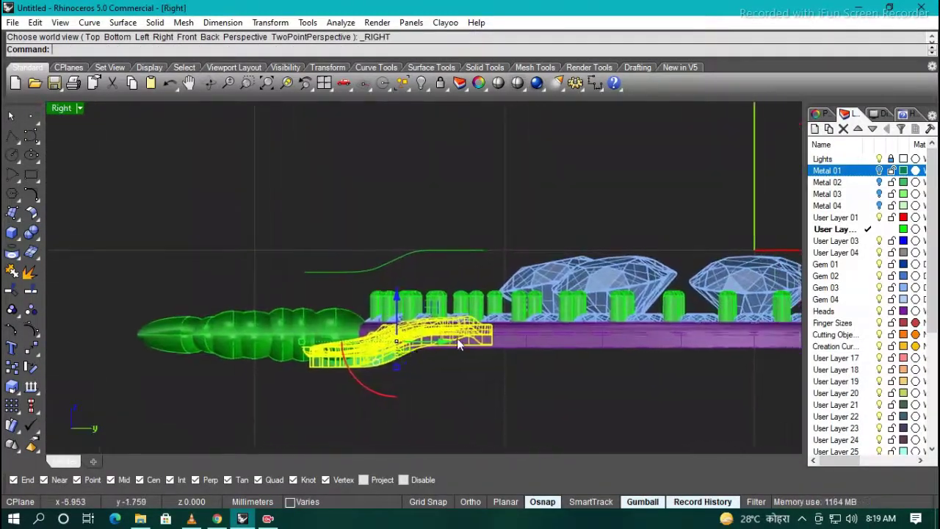
key("ctrl+F1")
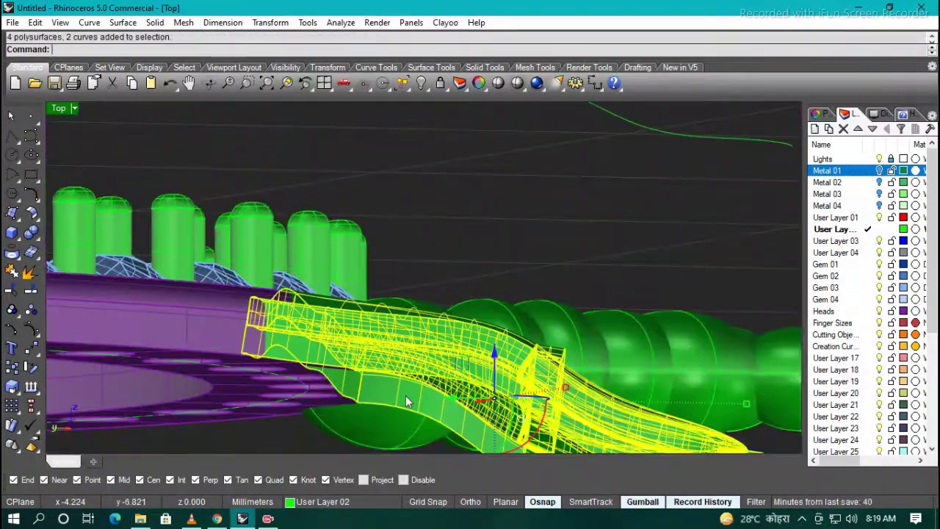
scroll(398, 392, "up", 2)
left_click(382, 398)
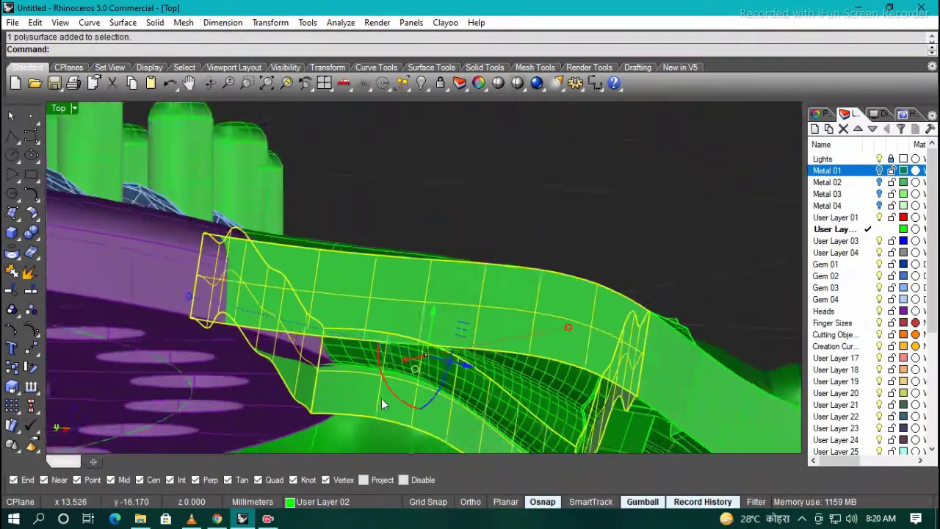
scroll(382, 399, "down", 2)
right_click(390, 403)
right_click(390, 403)
key("ctrl+F1")
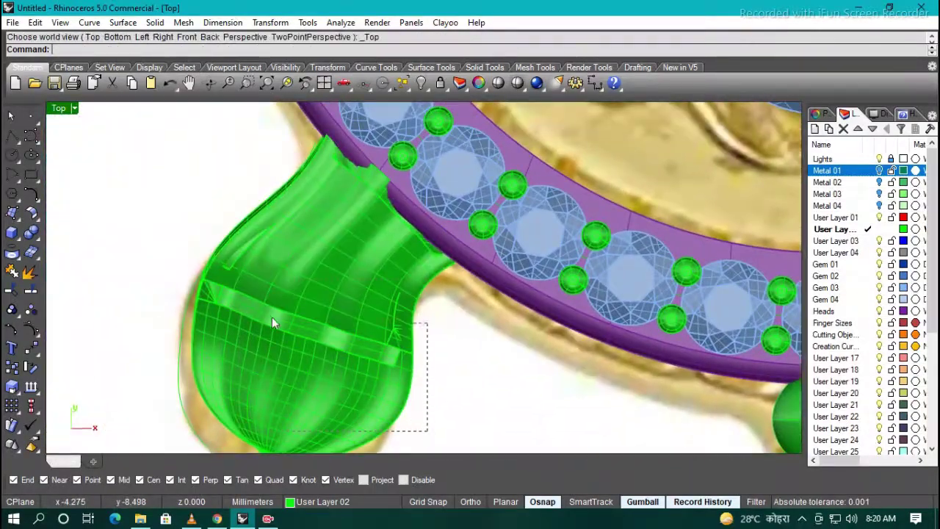
Group the leg pieces into one object
left_click(272, 323)
key("ctrl+g")
scroll(297, 309, "down", 3)
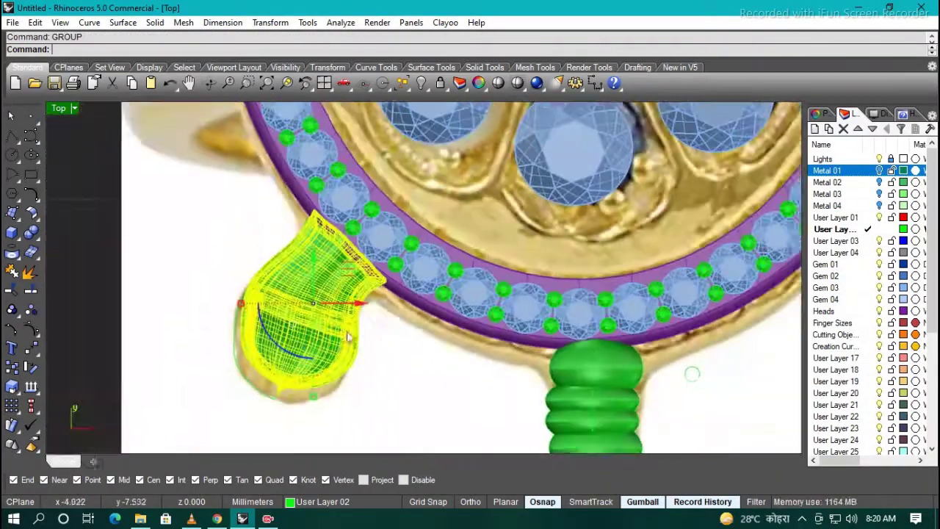
scroll(357, 360, "down", 3)
scroll(376, 390, "down", 2)
Array the grouped leg along the shell curve to the other flipper positions
left_click(316, 364)
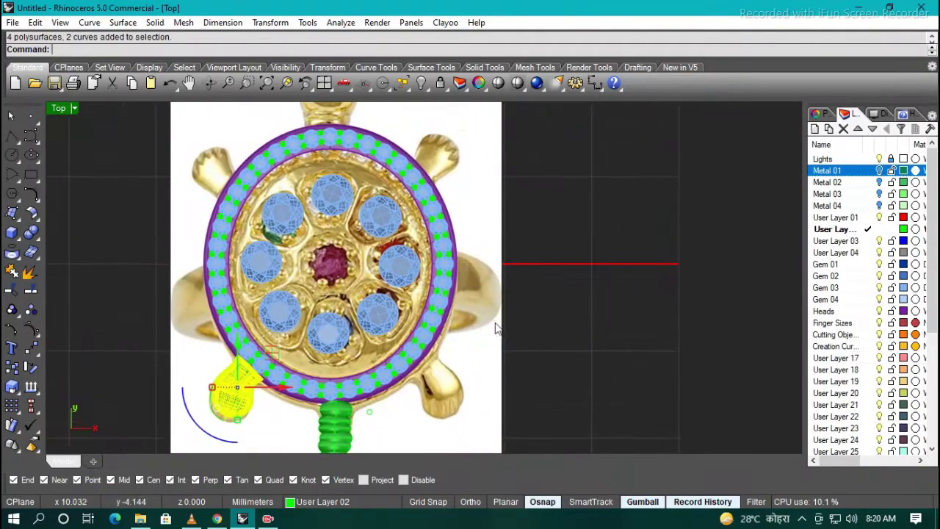
scroll(450, 336, "up", 3)
left_click(502, 325)
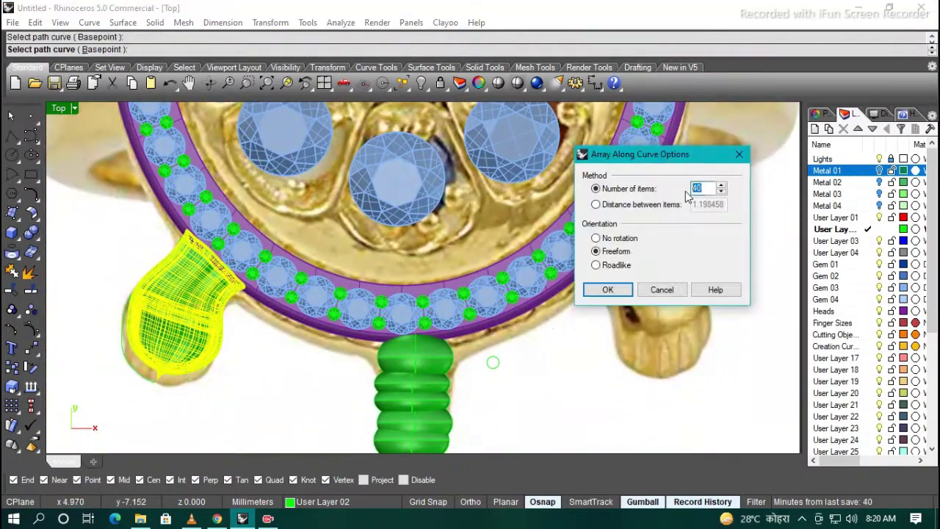
type("4")
key("Return")
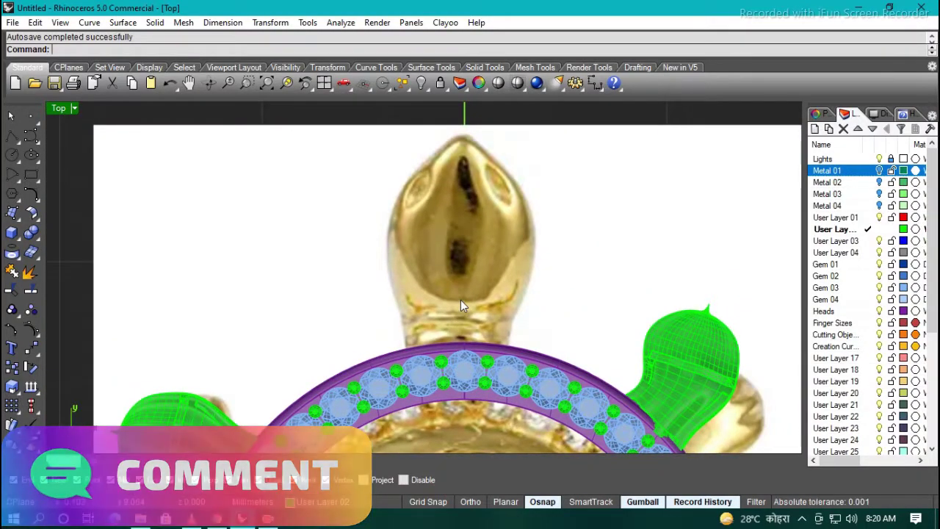
key("Return")
left_click(71, 241)
Draw a sphere covering the turtle's head and switch to wireframe display
left_click(446, 282)
left_click(303, 281)
left_click(74, 108)
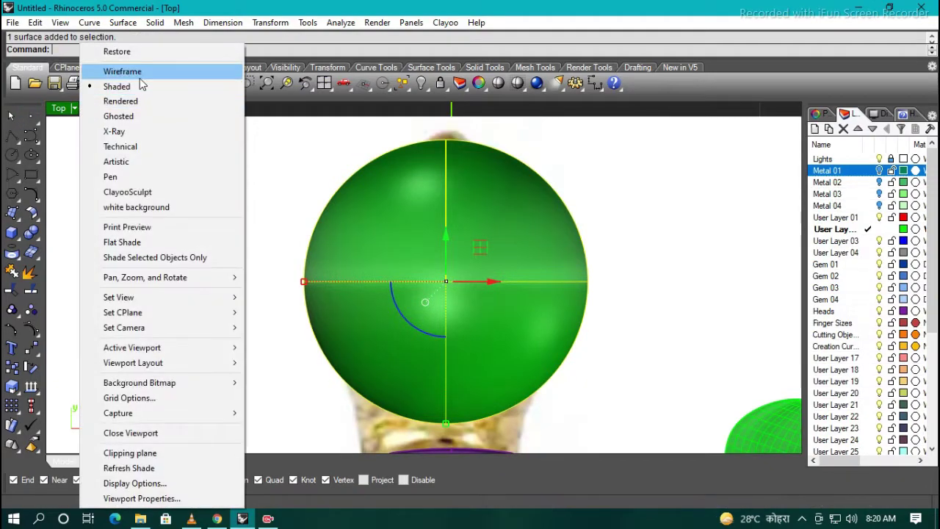
left_click(122, 69)
Reshape the head sphere by editing its base control points, then return to shaded display
key("F10")
mouse_move(235, 261)
left_mouse_down()
mouse_move(327, 321)
mouse_move(325, 292)
left_mouse_up()
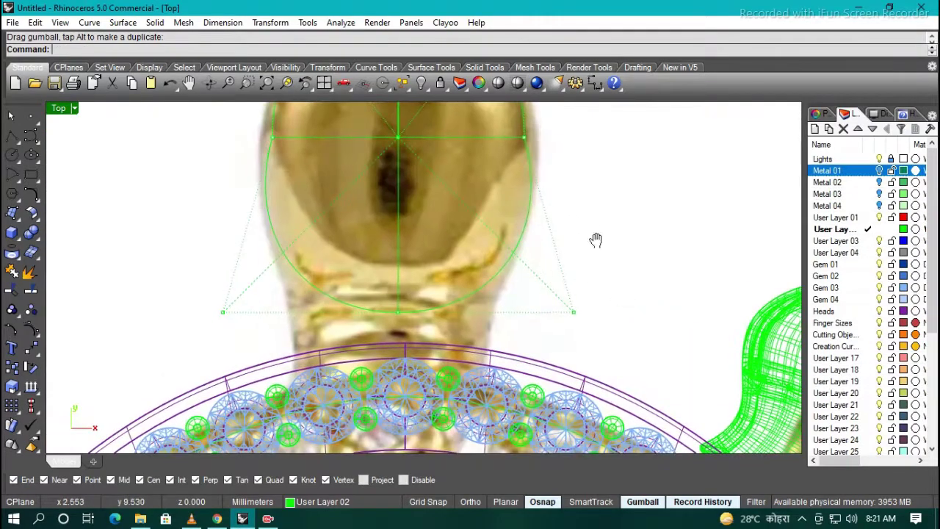
key("Escape")
key("F10")
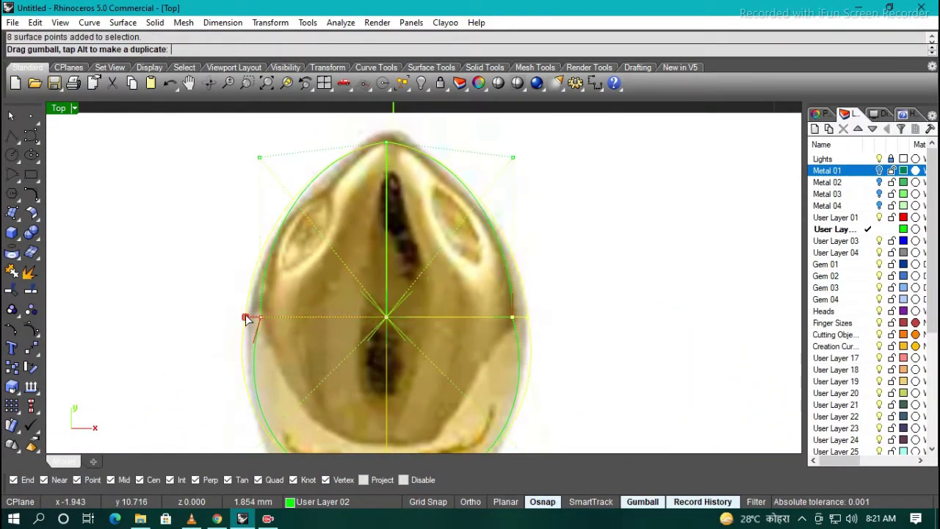
left_click_drag(580, 319, 500, 294)
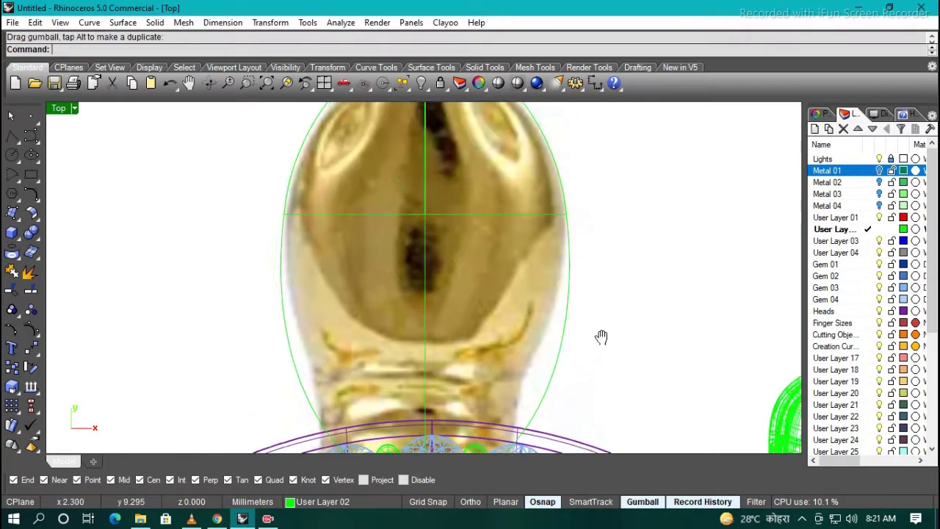
left_click(498, 82)
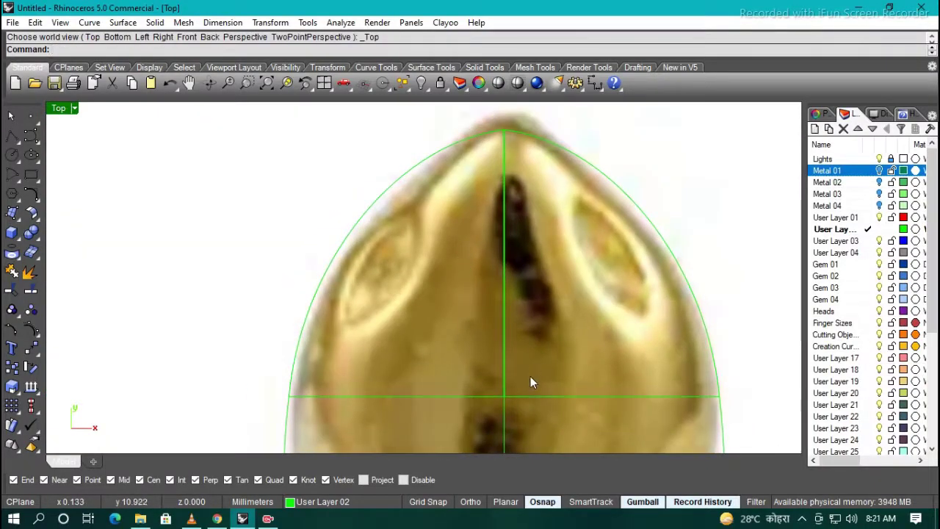
left_click(580, 294)
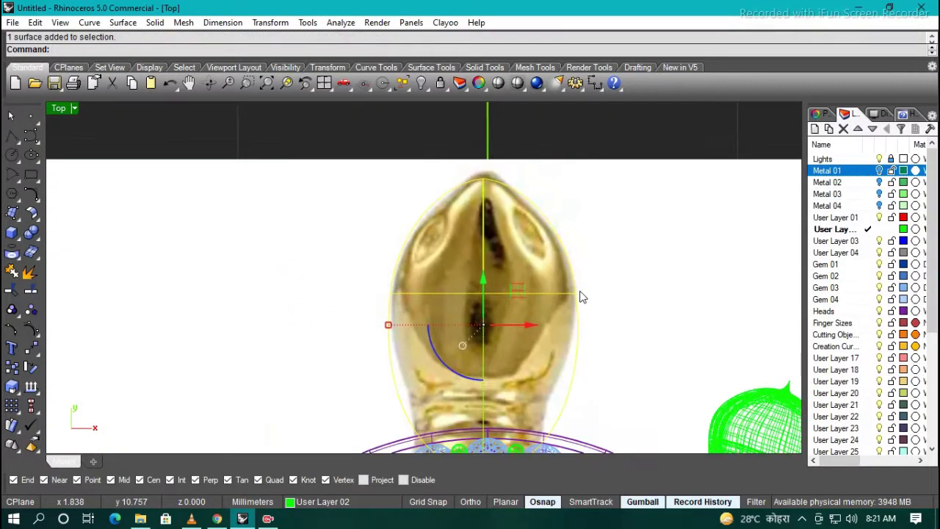
Offset the head surface and check it in Front view
type("f")
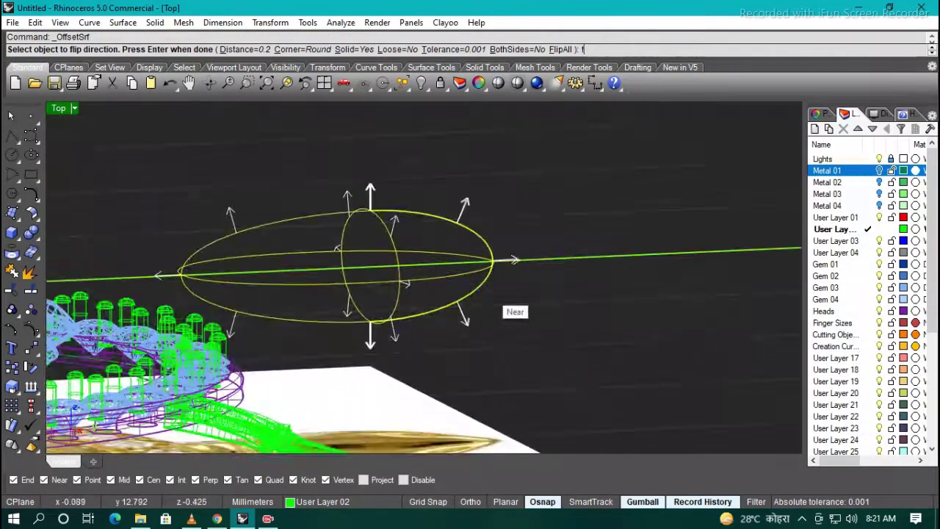
key("Return")
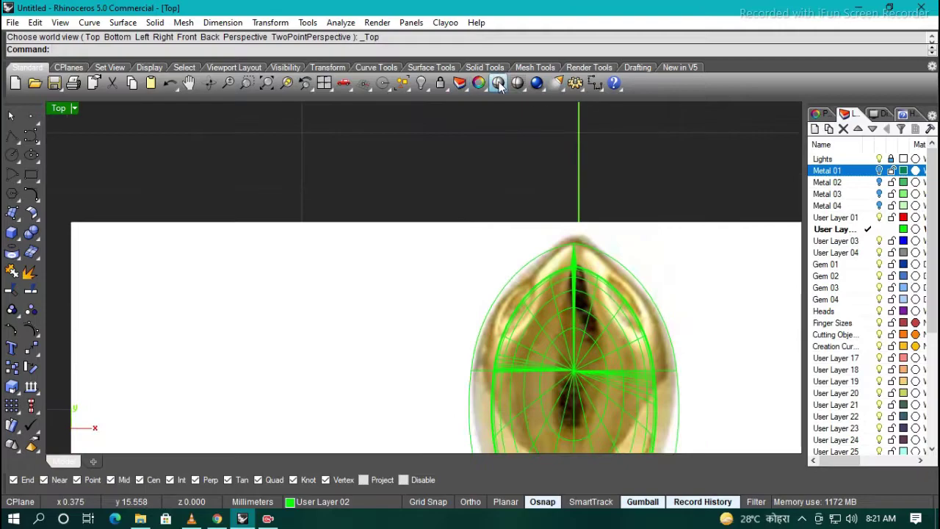
key("Return")
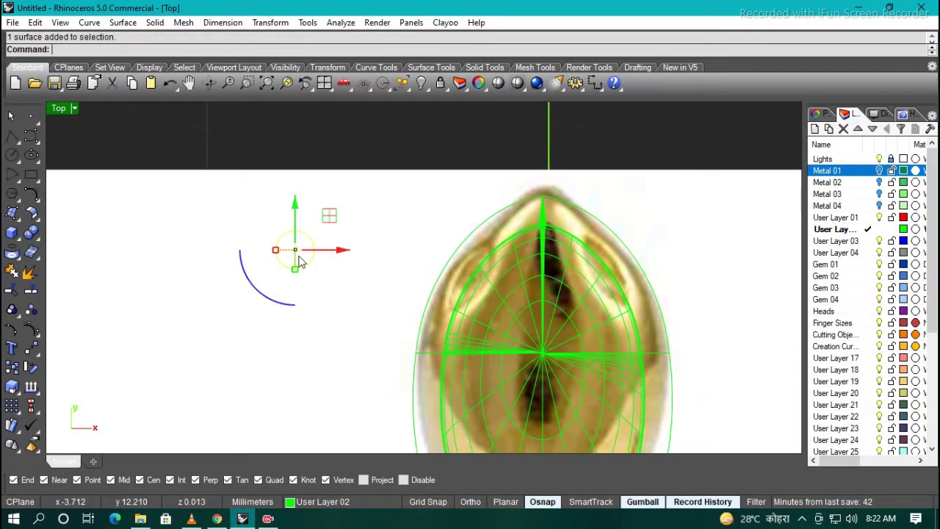
scroll(478, 279, "up", 3)
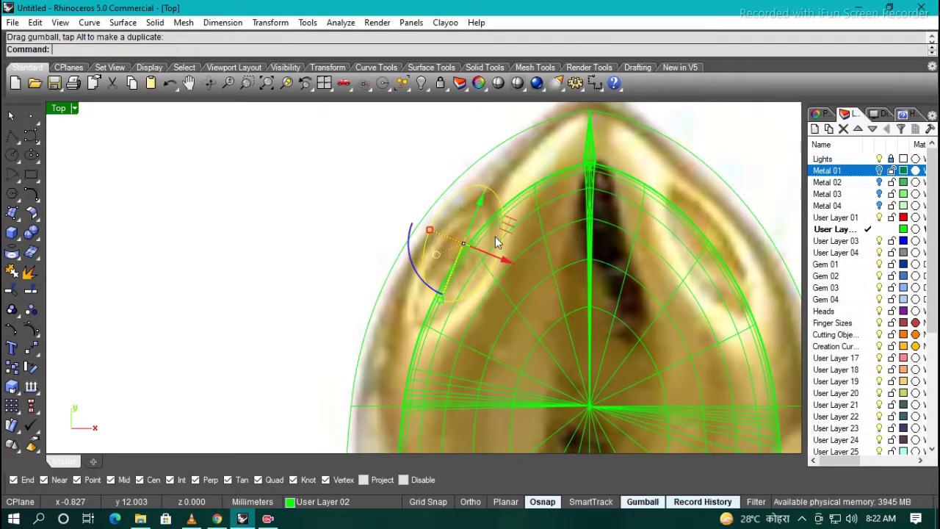
key("ctrl+F2")
key("ctrl+F1")
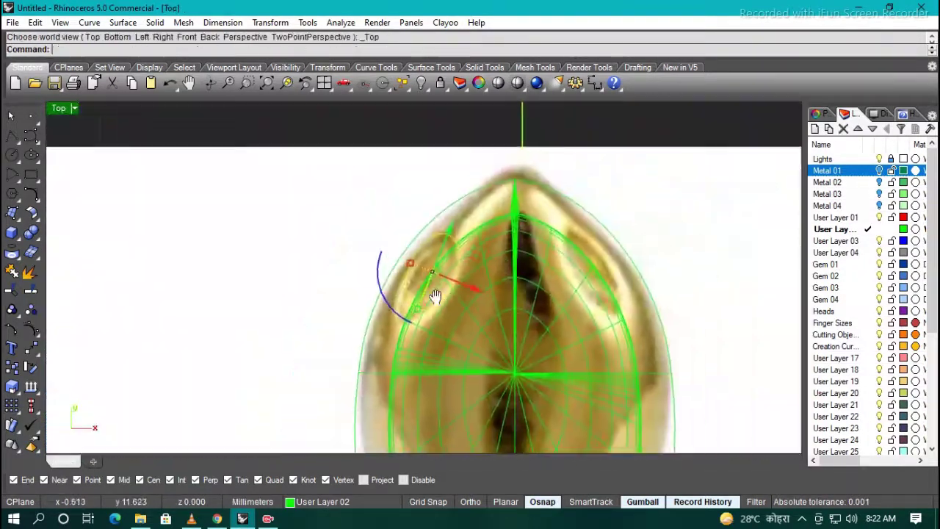
Mirror the eye ellipse across the head's centre line to the other side
right_click_drag(476, 294, 399, 285)
key("Return")
left_click(728, 299)
scroll(515, 294, "up", 2)
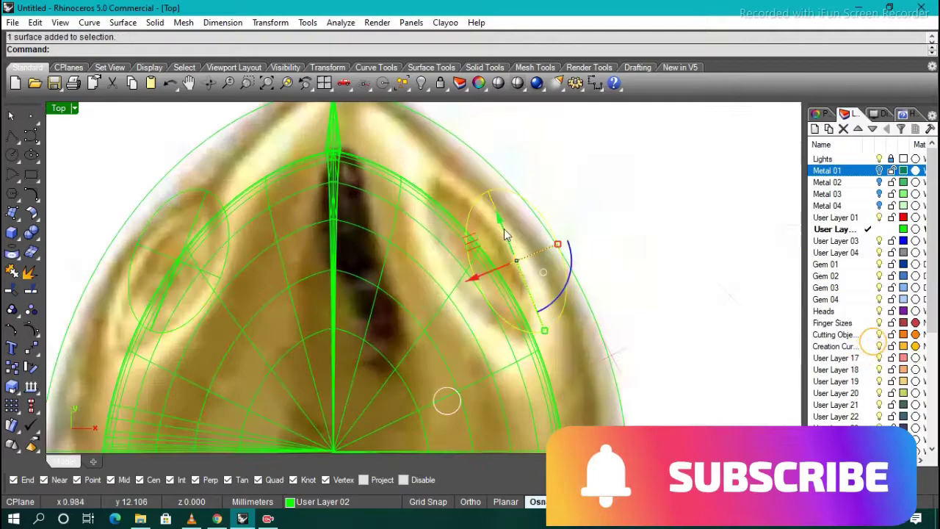
left_click(301, 223)
scroll(327, 316, "down", 2)
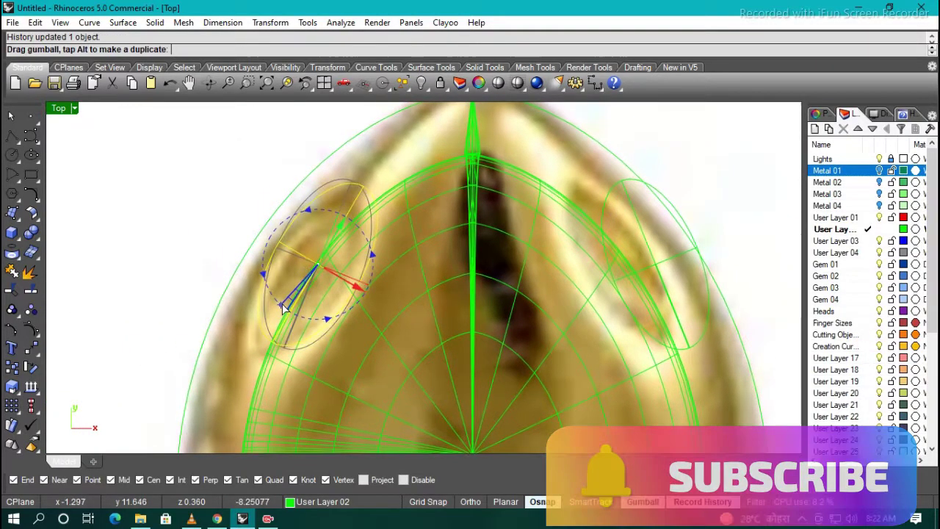
key("ctrl+F2")
key("ctrl+F1")
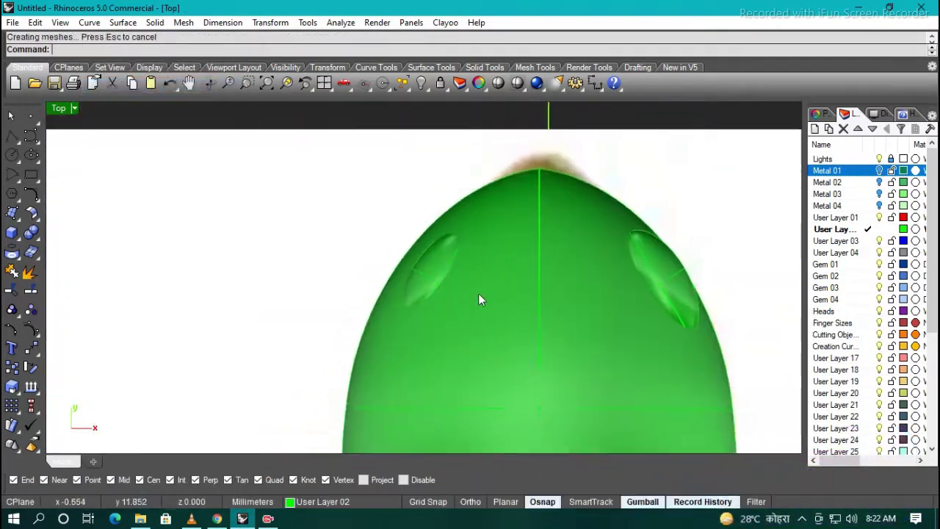
Subtract the eye shapes from the head body
key("ctrl+F2")
scroll(429, 216, "up", 2)
key("ctrl+F1")
left_click(475, 327)
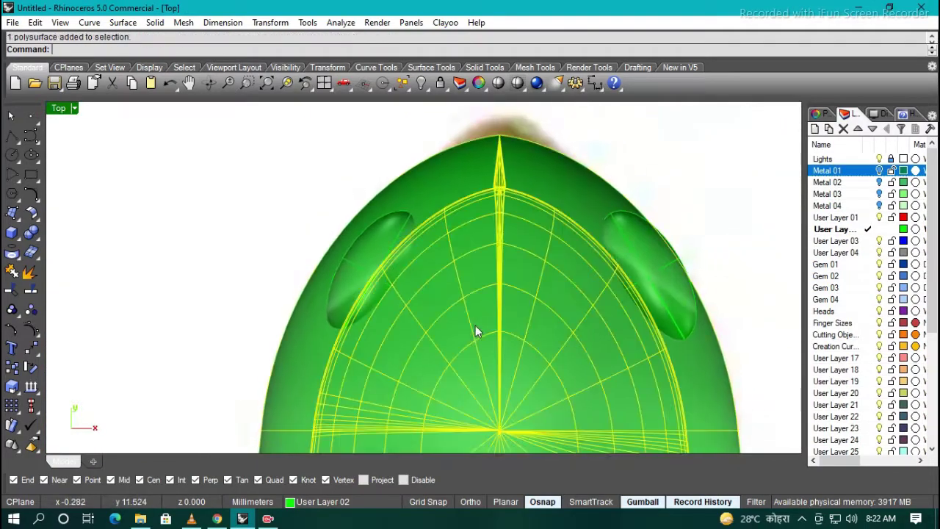
left_click(375, 272)
left_click(646, 271)
key("Return")
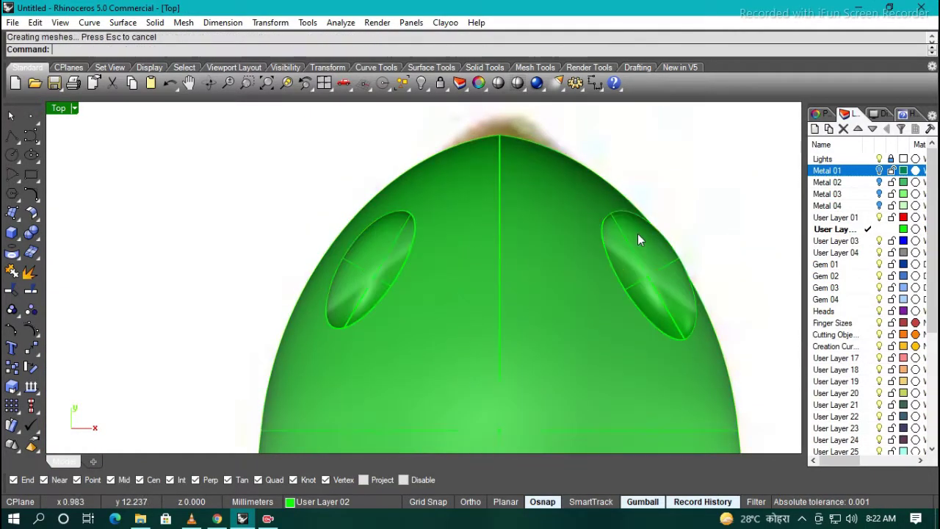
Split the eye oval out of the head surface and delete it
mouse_move(440, 242)
right_mouse_down("ctrl+shift")
mouse_move(597, 235)
mouse_move(279, 284)
right_mouse_up("ctrl+shift")
left_click(302, 287)
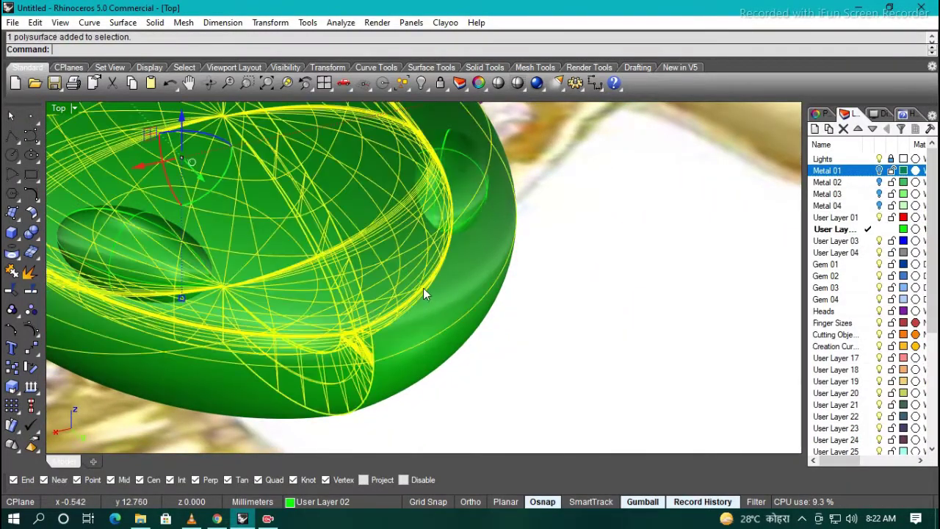
right_click_drag(423, 288, 429, 220)
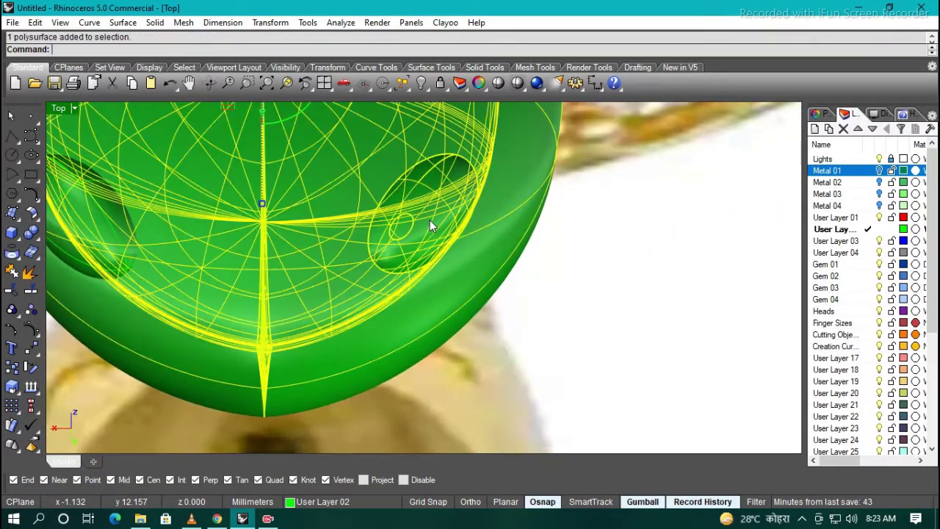
scroll(430, 219, "up", 5)
scroll(442, 215, "down", 2)
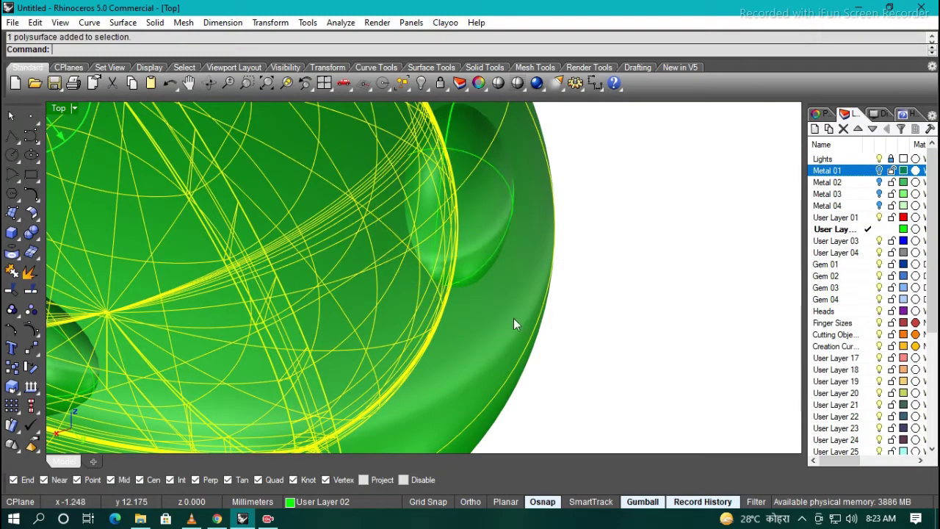
right_click_drag(514, 318, 493, 296)
key("Return")
left_click(474, 315)
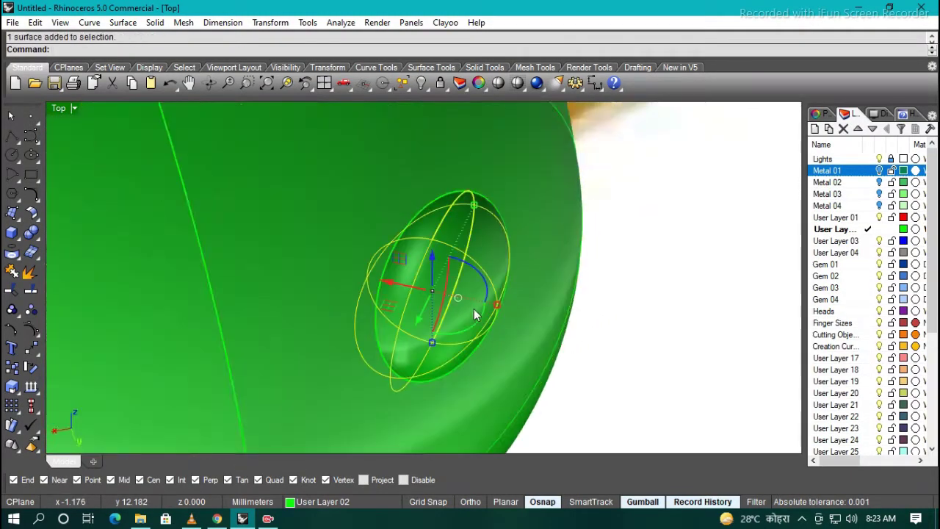
scroll(474, 315, "down", 3)
key("Delete")
Delete the remaining small oval surface to leave an eye hole
right_click_drag(414, 287, 261, 326)
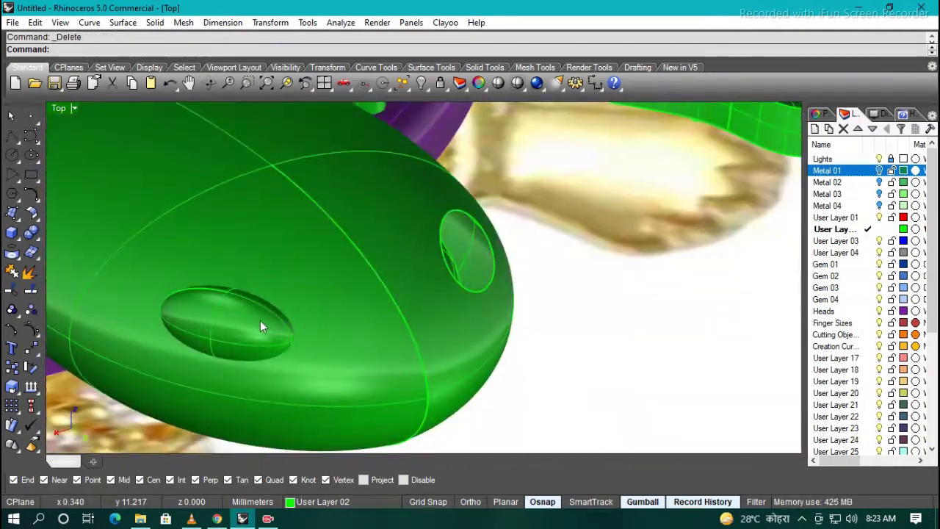
left_click(261, 322)
left_click(258, 322, "ctrl+shift")
key("Delete")
mouse_move(258, 322)
right_mouse_down()
mouse_move(431, 301)
mouse_move(473, 242)
mouse_move(387, 194)
mouse_move(337, 264)
mouse_move(386, 298)
mouse_move(390, 355)
right_mouse_up()
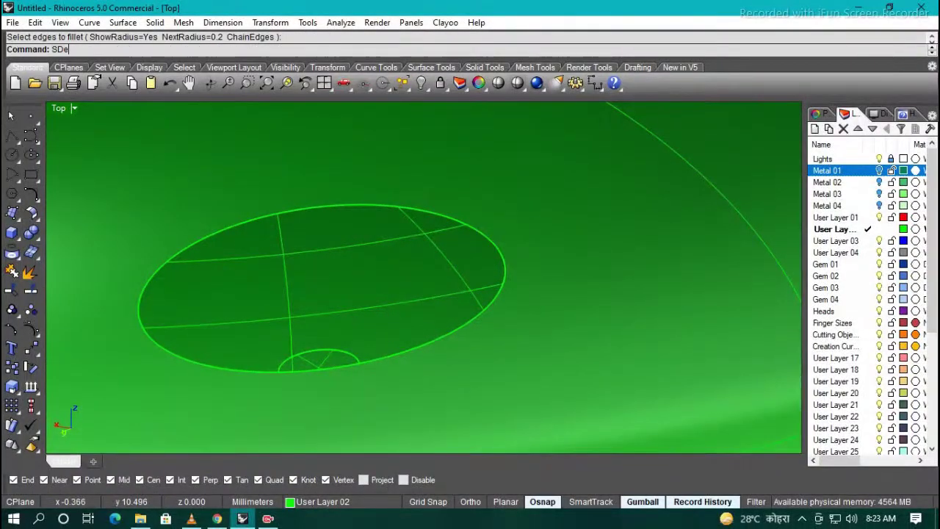
mouse_move(389, 274)
right_mouse_down()
mouse_move(445, 338)
mouse_move(384, 311)
right_mouse_up()
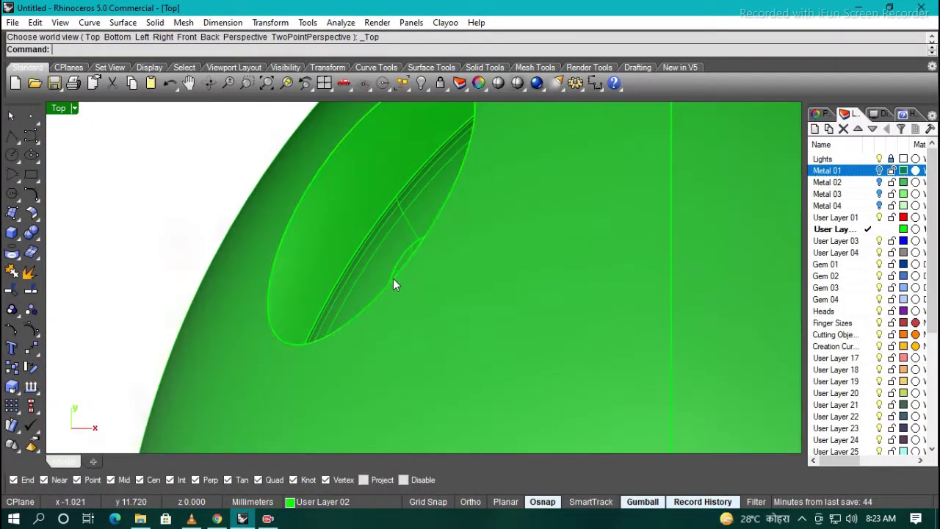
Duplicate the eye hole's edge as a curve
left_click(393, 285)
left_click(419, 235)
mouse_move(419, 235)
right_mouse_down()
mouse_move(445, 247)
mouse_move(361, 279)
mouse_move(321, 334)
right_mouse_up()
type("offset")
key("Return")
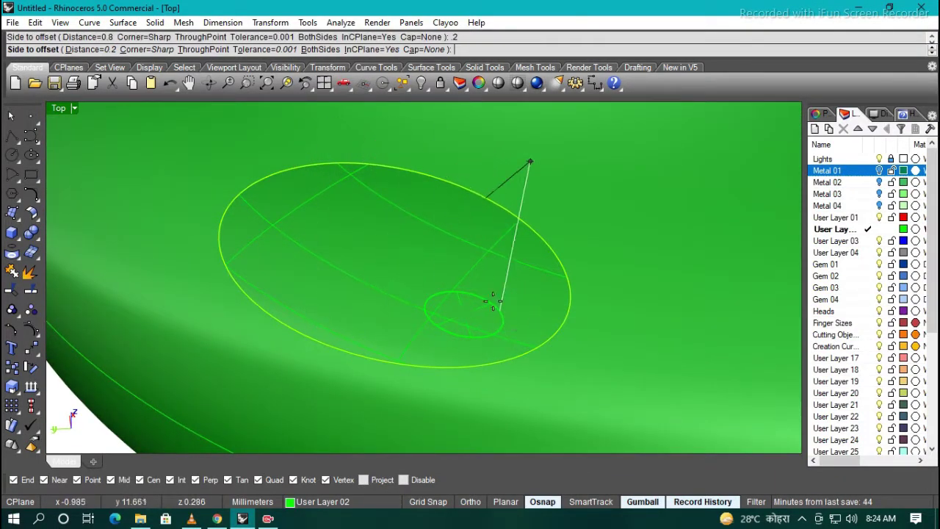
Offset the oval curve inward into a smaller inner ellipse
mouse_move(376, 283)
right_mouse_down()
mouse_move(405, 374)
mouse_move(430, 342)
right_mouse_up()
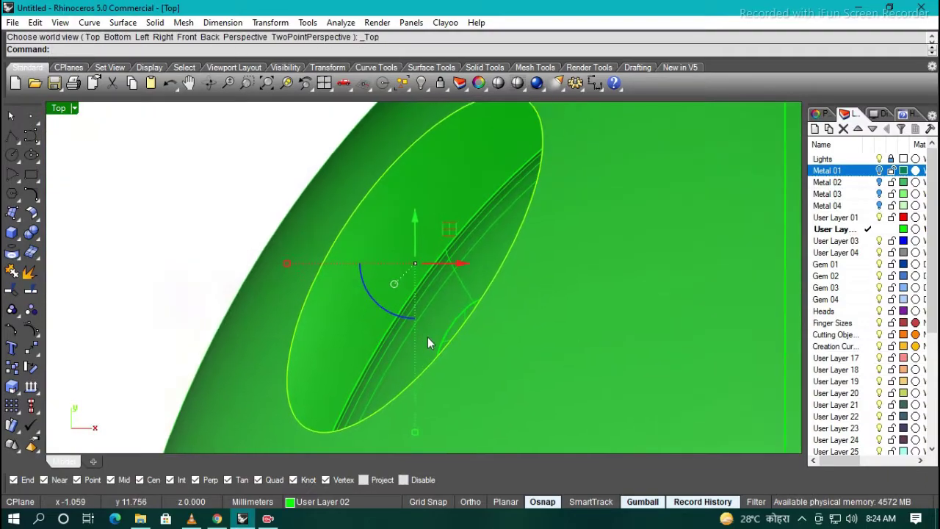
left_click_drag(376, 307, 328, 266)
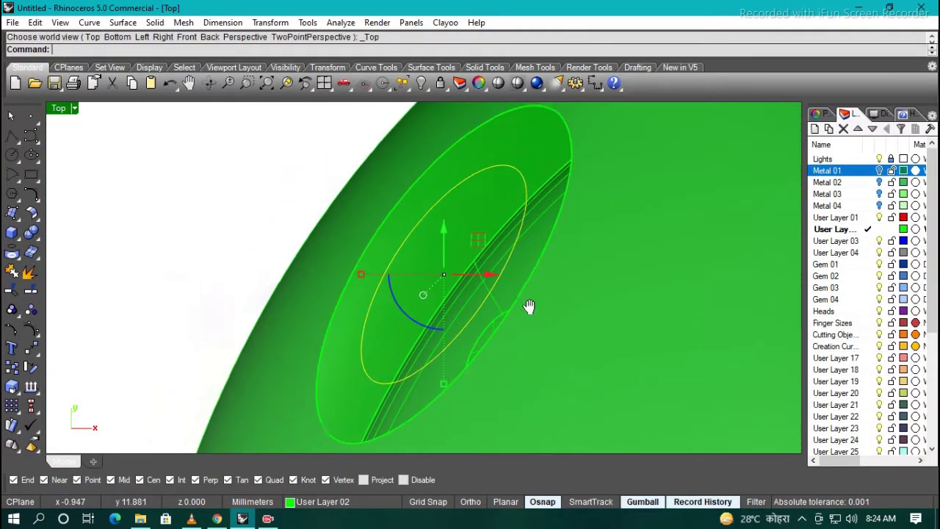
key("ctrl+F2")
key("ctrl+F1")
Offset the oval surface inside the eye seat, redoing the offset once
mouse_move(435, 275)
right_mouse_down()
mouse_move(478, 330)
mouse_move(483, 240)
mouse_move(515, 236)
right_mouse_up()
left_click(538, 213)
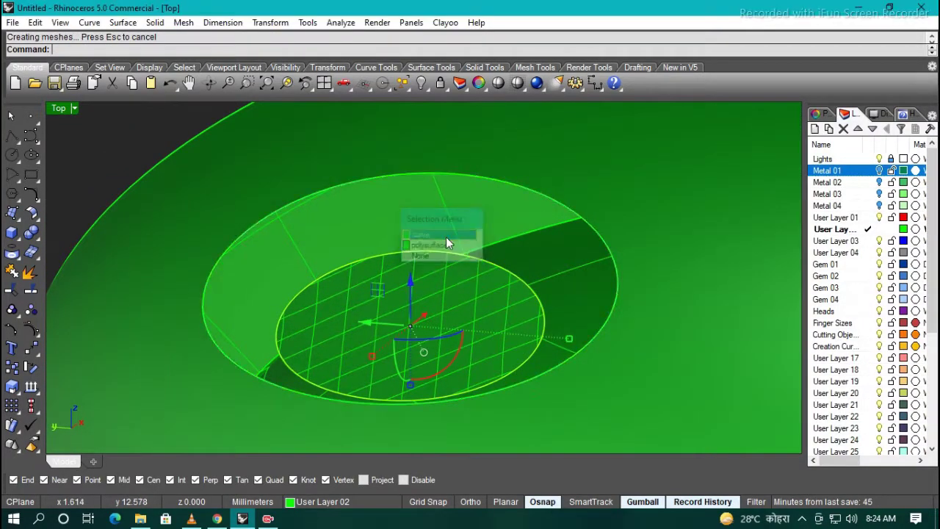
left_click(446, 236)
right_click_drag(446, 237, 472, 313)
type("OS")
key("Return")
key("Return")
right_click_drag(531, 260, 493, 246)
key("ctrl+z")
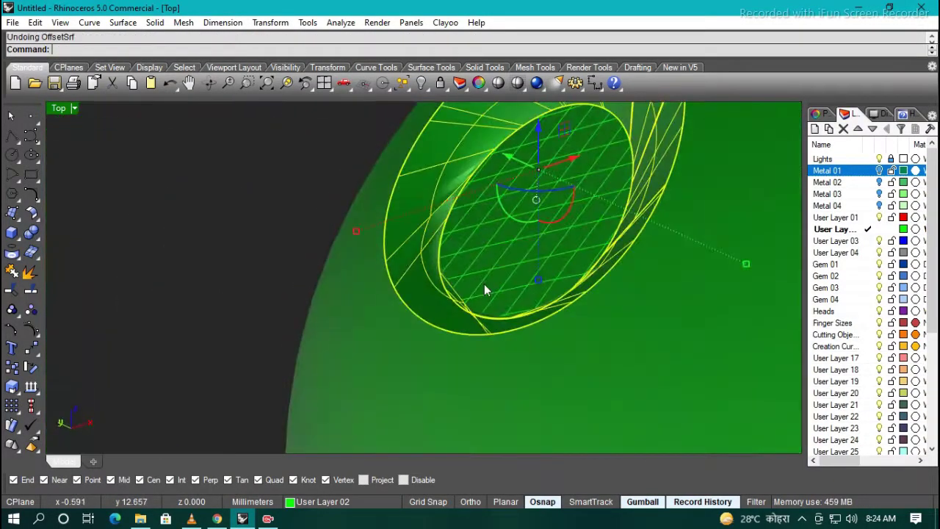
key("Return")
key("Return")
right_click_drag(485, 285, 457, 206)
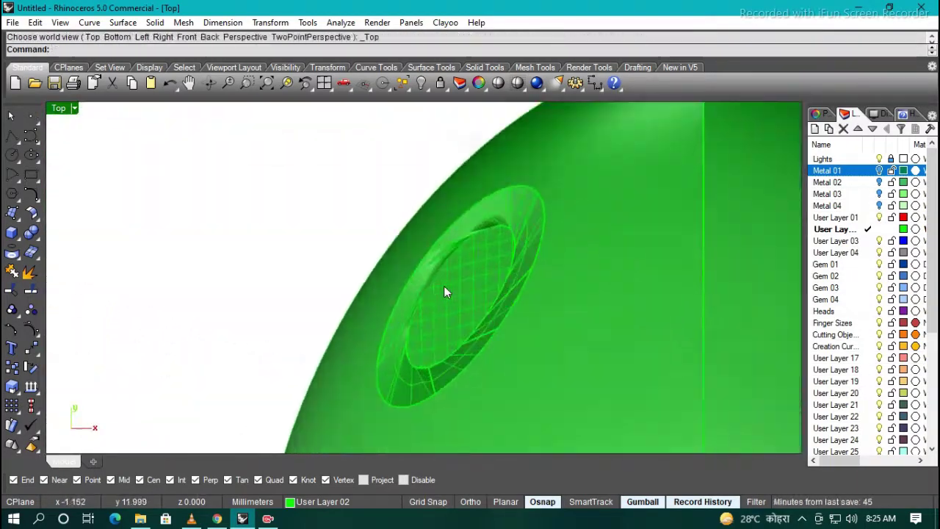
Mirror the offset eye surface onto the head's other eye seat
left_click(389, 388)
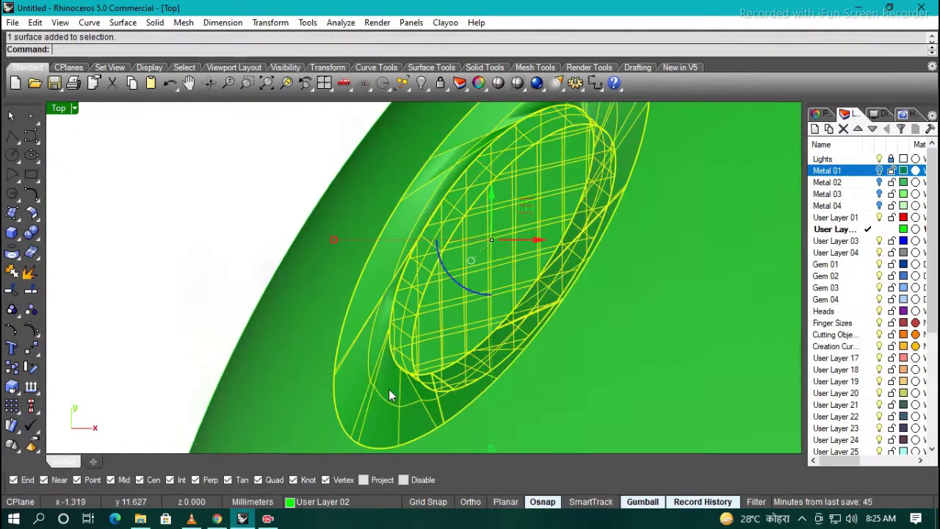
scroll(592, 321, "down", 5)
type("M")
left_click(623, 282)
mouse_move(623, 282)
right_mouse_down("ctrl+shift")
mouse_move(543, 346)
mouse_move(498, 280)
right_mouse_up("ctrl+shift")
scroll(515, 286, "down", 5)
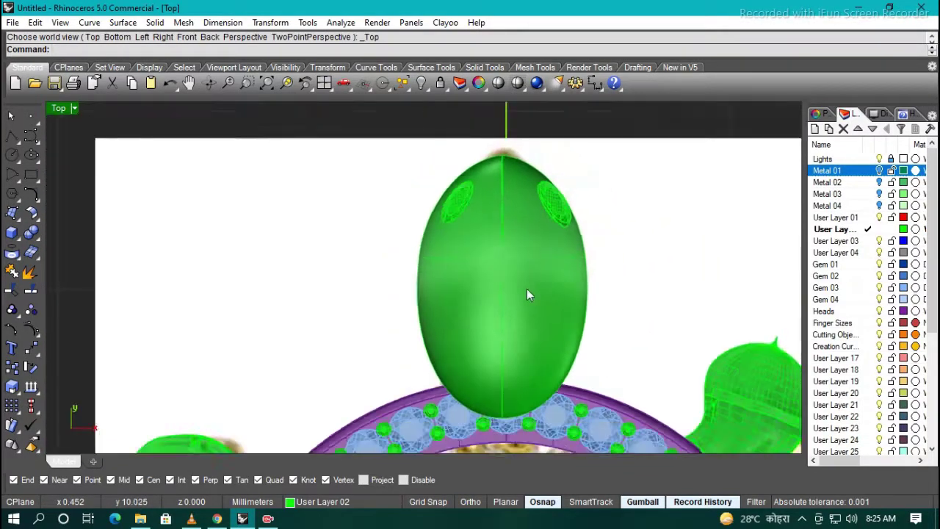
Switch the viewport display to Wireframe
left_click(75, 108)
left_click(115, 72)
scroll(499, 295, "up", 8)
scroll(470, 262, "down", 3)
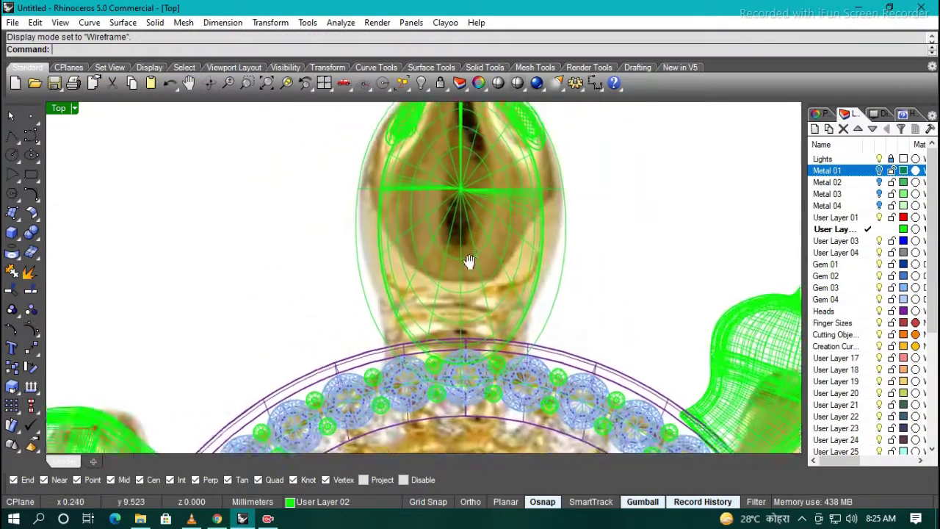
Select the turtle head body and window-select its wireframe
left_click(487, 324)
key("F10")
scroll(367, 218, "up", 3)
left_click_drag(290, 259, 817, 331)
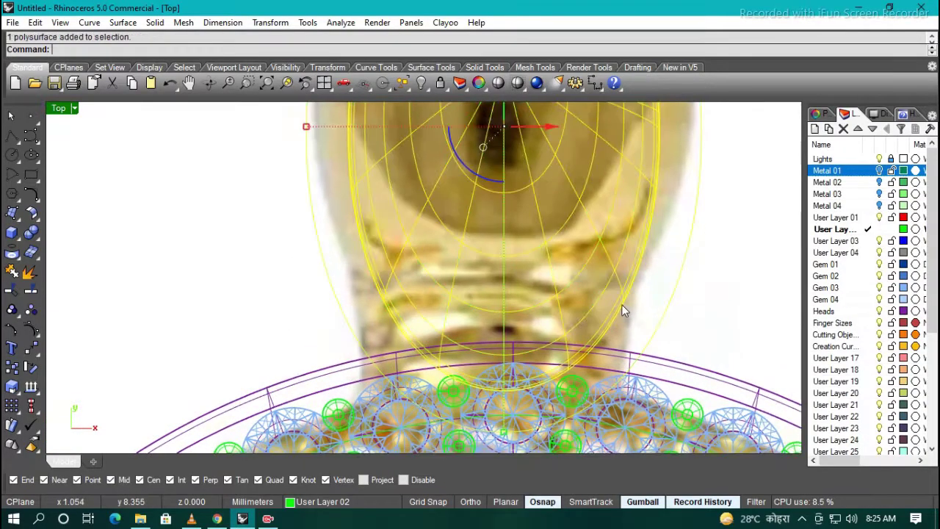
scroll(621, 304, "down", 3)
scroll(578, 308, "up", 2)
Wrap the head in a Rectangle deformation cage with CageEdit
type("CA")
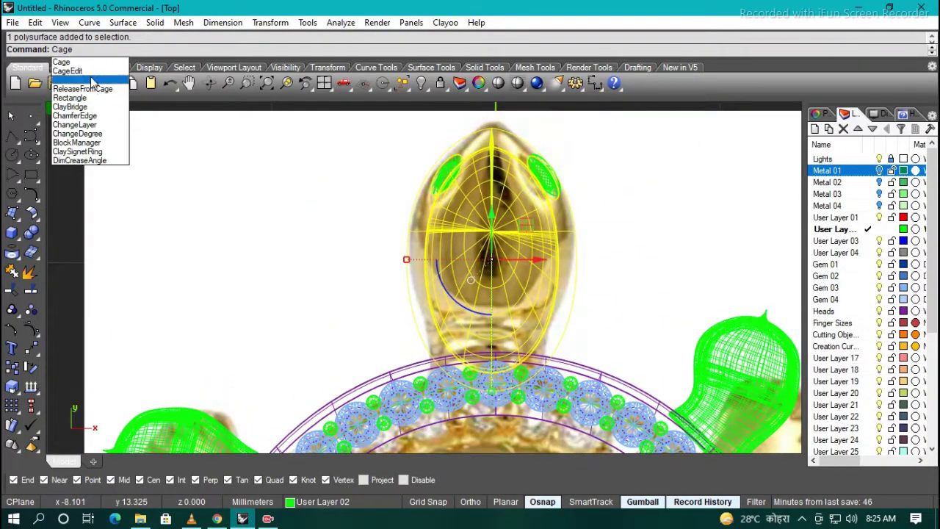
left_click(189, 49)
scroll(369, 155, "down", 2)
left_click(368, 161)
scroll(319, 117, "up", 2)
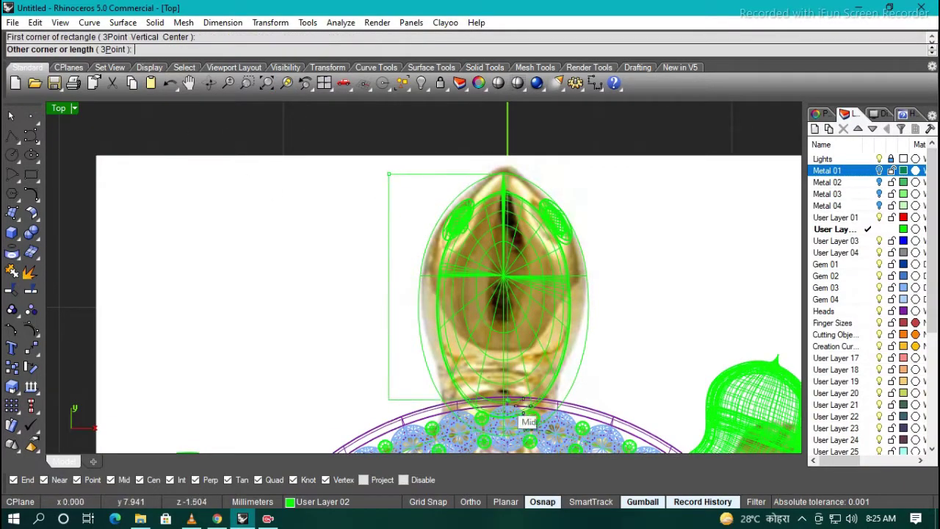
left_click(616, 398)
key("Return")
key("Return")
Drag rows of cage points with the gumball to reshape the head, checking its profile
left_click_drag(657, 290, 327, 327)
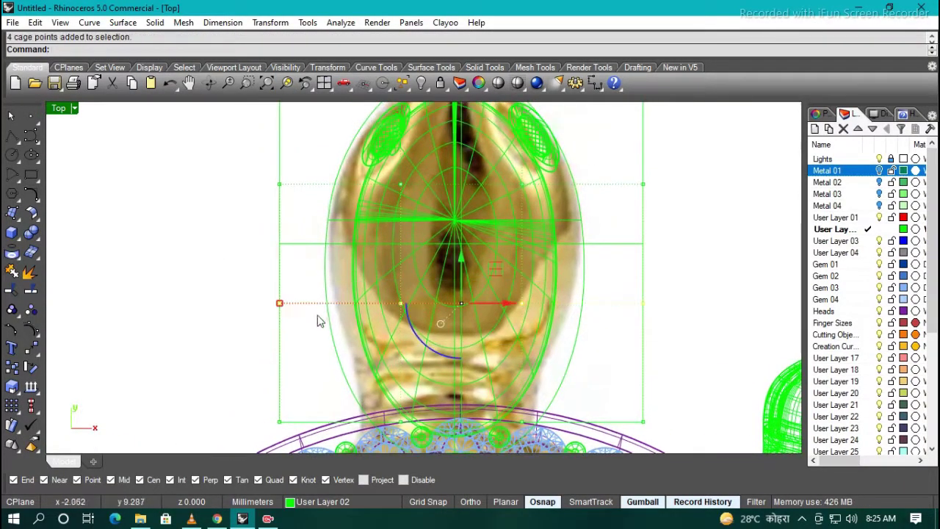
left_click_drag(499, 278, 277, 314)
scroll(278, 314, "up", 2)
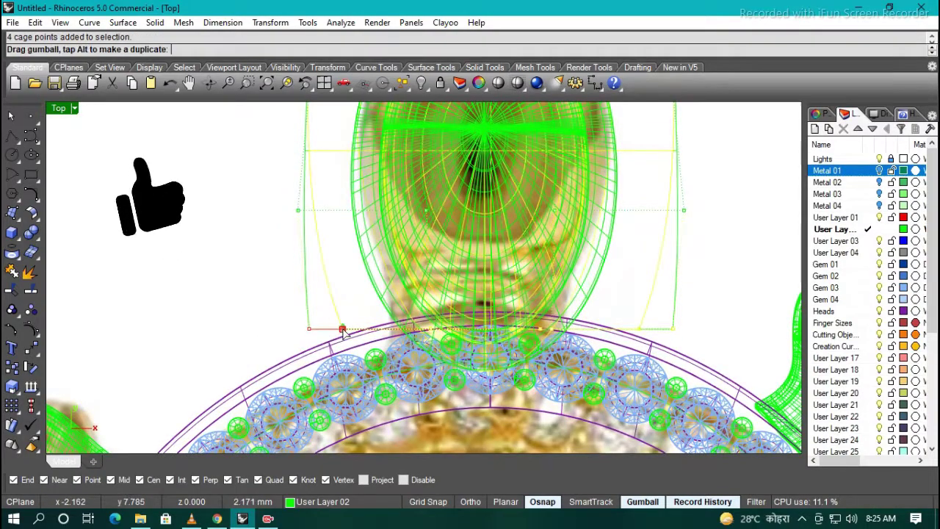
right_click_drag(557, 266, 495, 328)
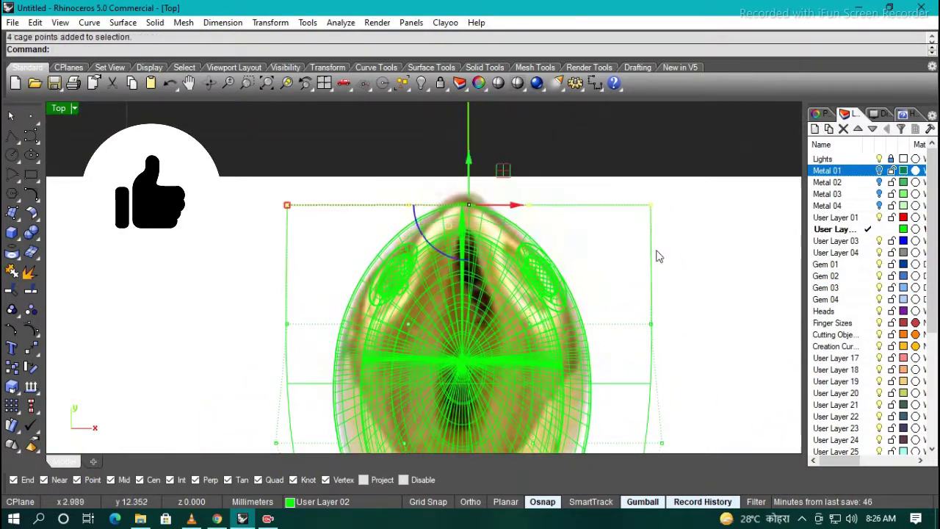
right_click_drag(462, 163, 491, 234)
left_click_drag(532, 300, 579, 355)
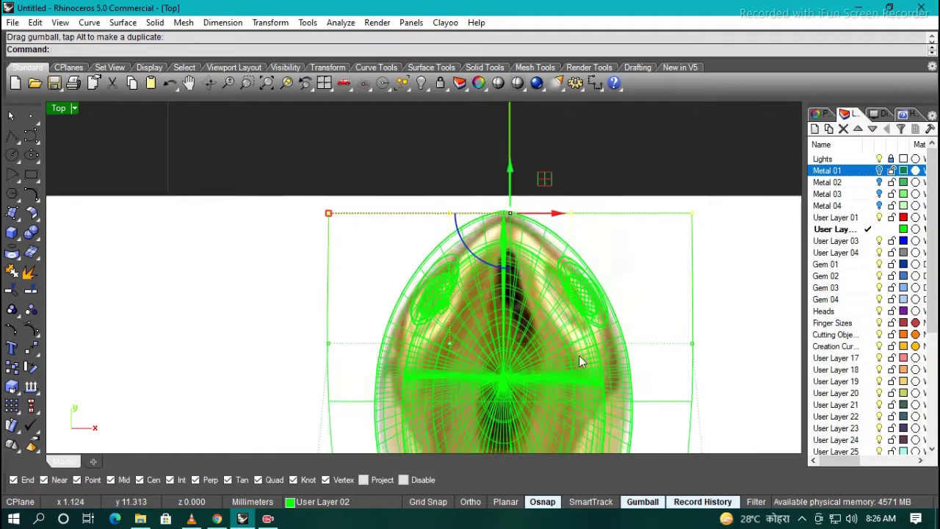
scroll(542, 325, "down", 4)
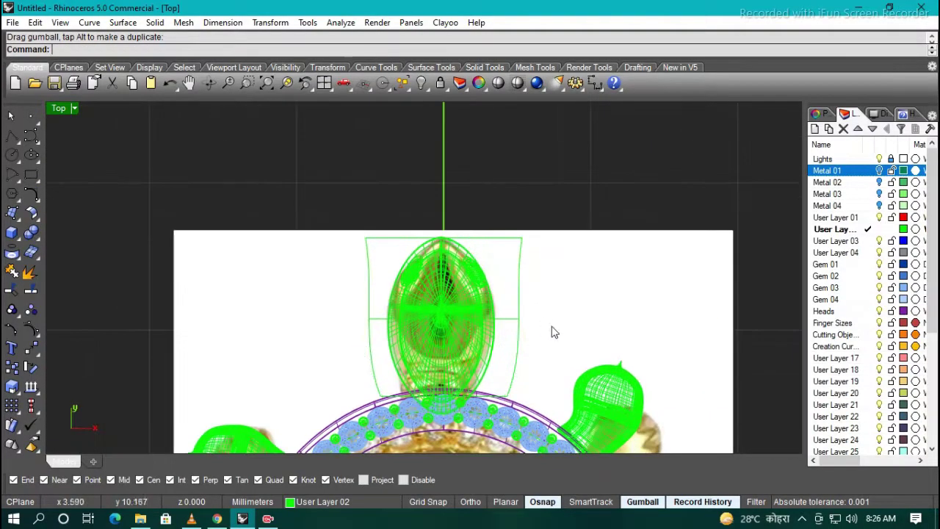
right_click_drag(670, 300, 384, 262, "ctrl+shift")
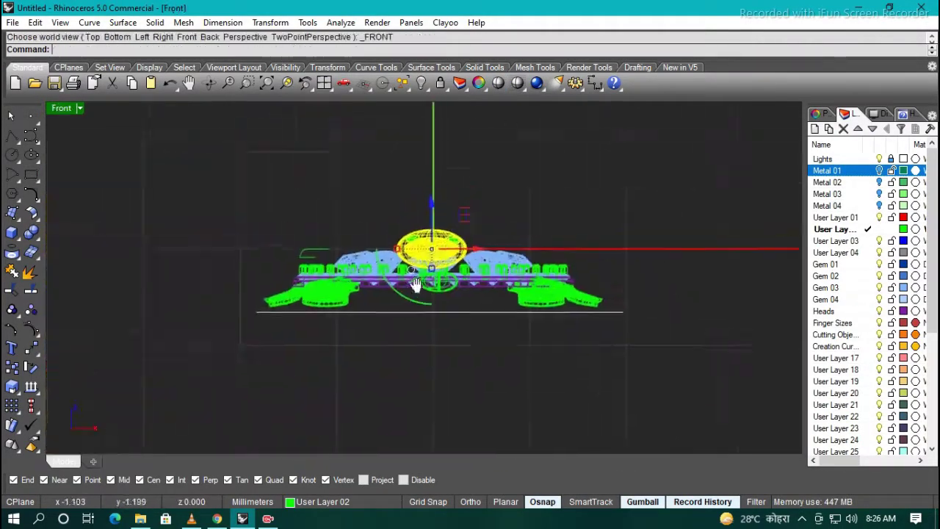
View the turtle from the front and switch to the white-background shaded display
left_click(452, 272)
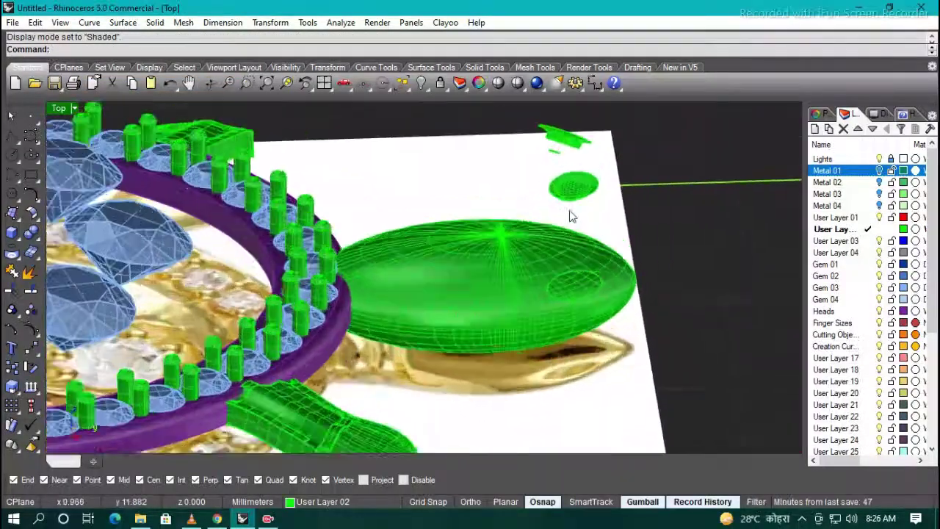
left_click(602, 239)
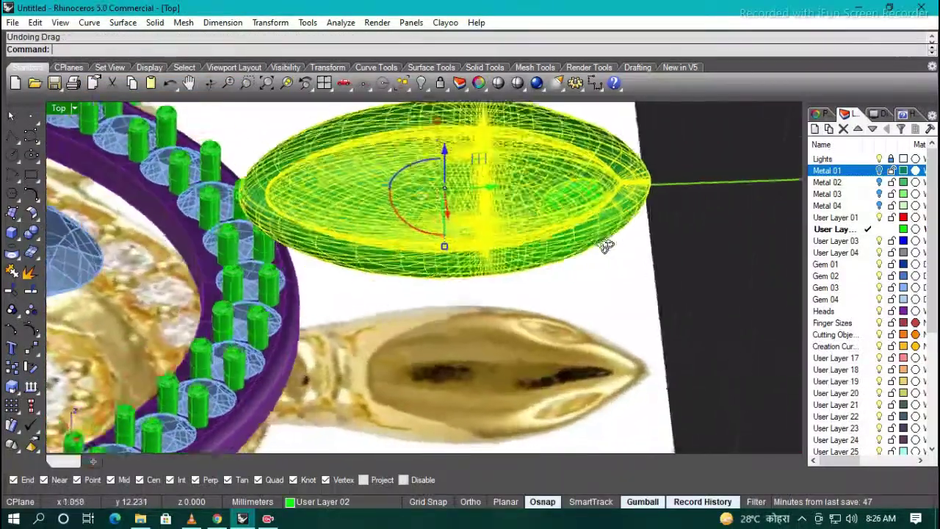
right_click_drag(404, 172, 636, 282, "ctrl+shift")
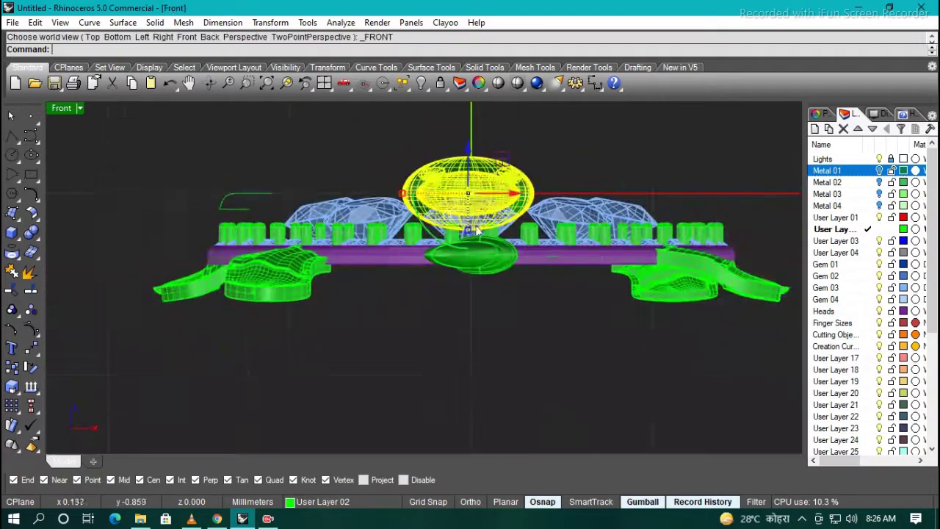
left_click(474, 204)
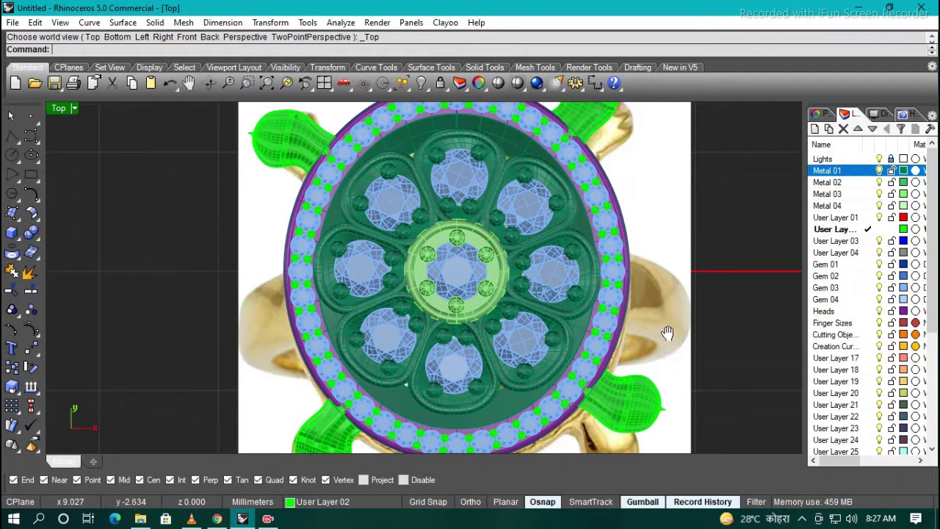
left_click(59, 108)
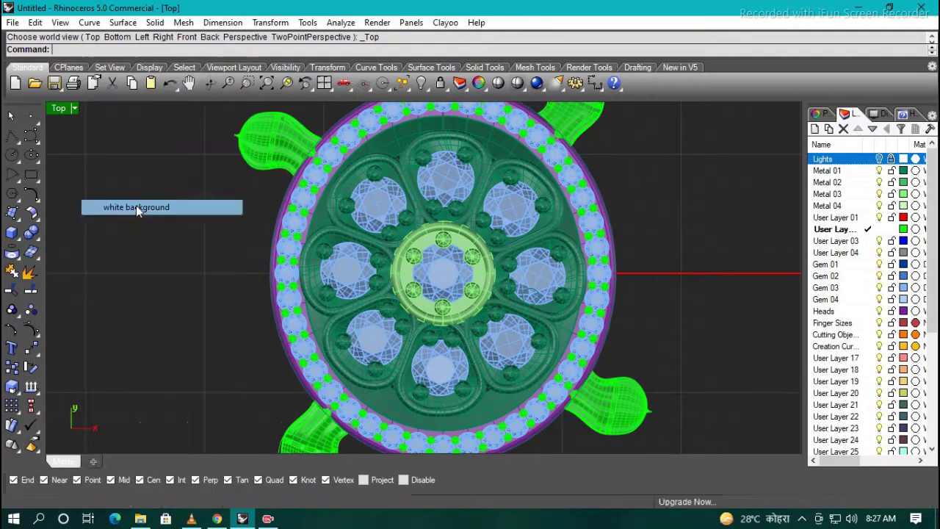
left_click(189, 206)
scroll(499, 316, "up", 3)
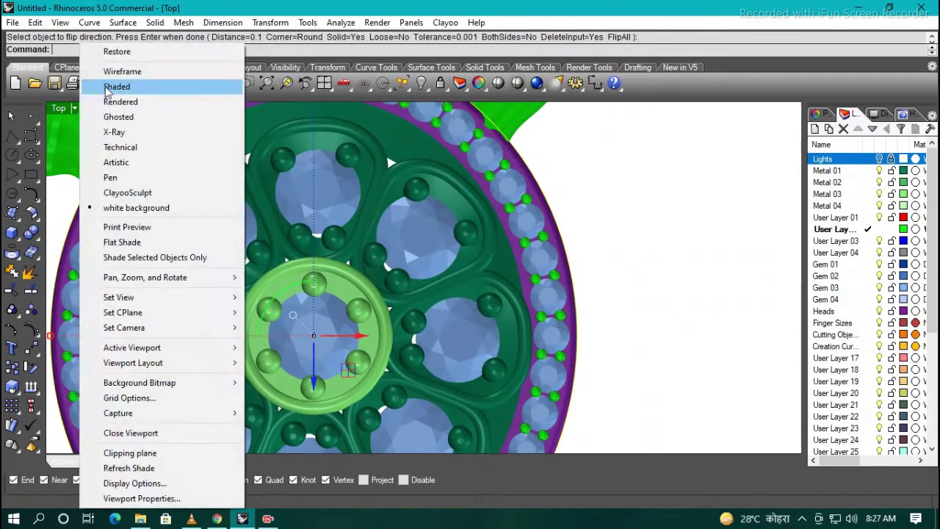
Extrude the 18 mm circle on both sides into a band
type("OS")
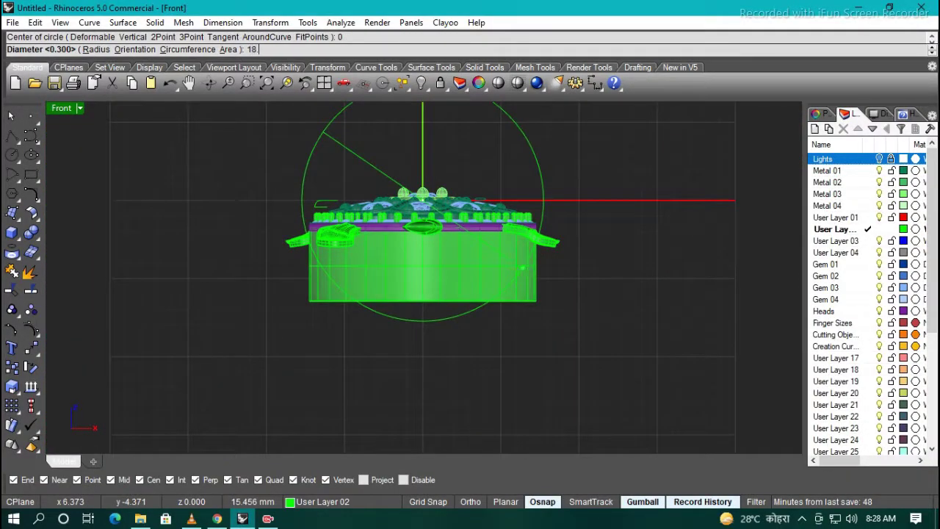
scroll(476, 252, "down", 3)
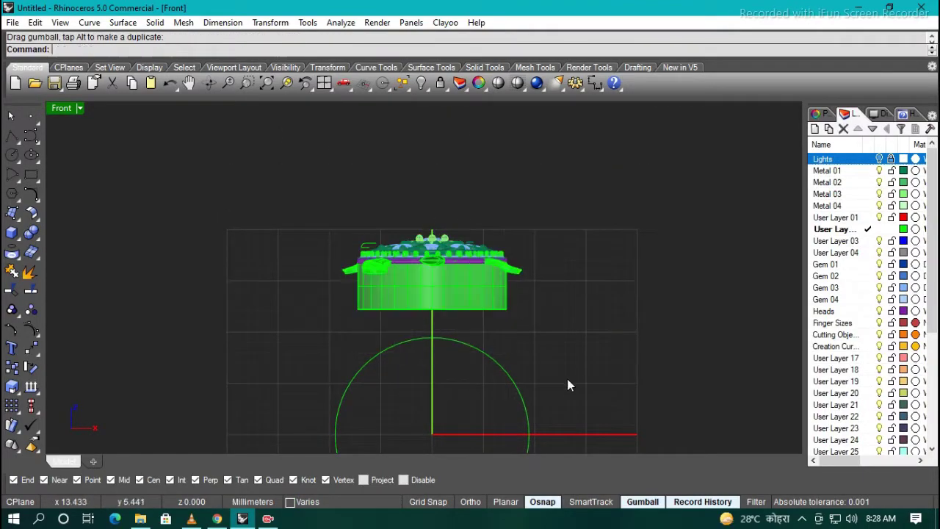
left_click(529, 327)
type("EC")
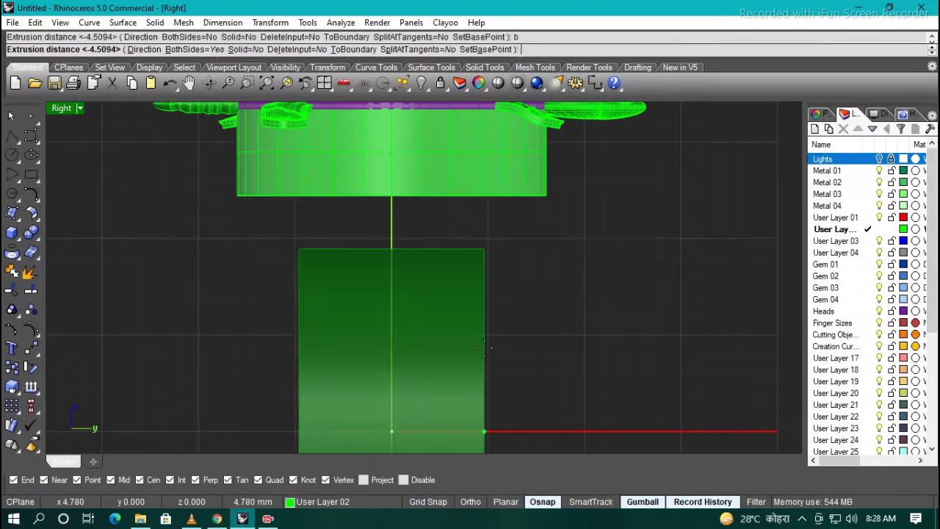
scroll(484, 348, "down", 3)
key("Return")
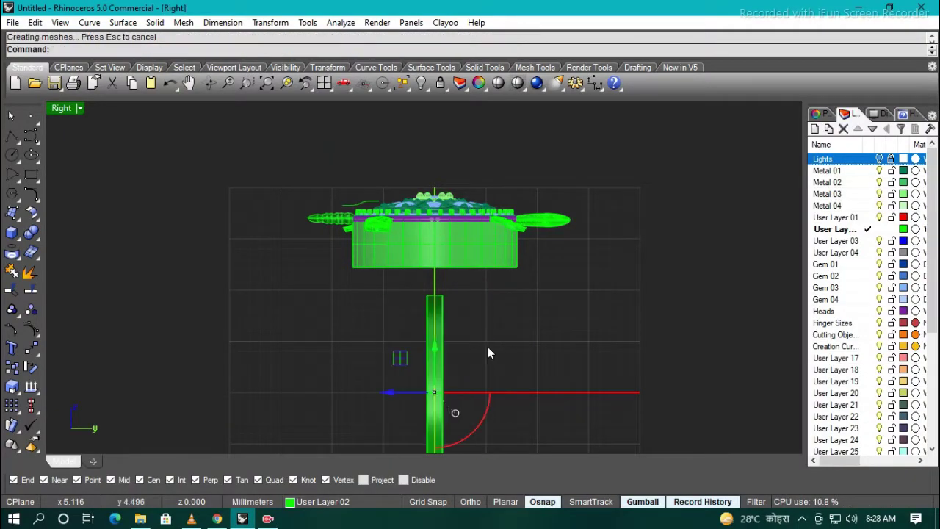
Offset the band as a 0.5-thick solid ring shank
right_click_drag(488, 347, 525, 318, "ctrl+shift")
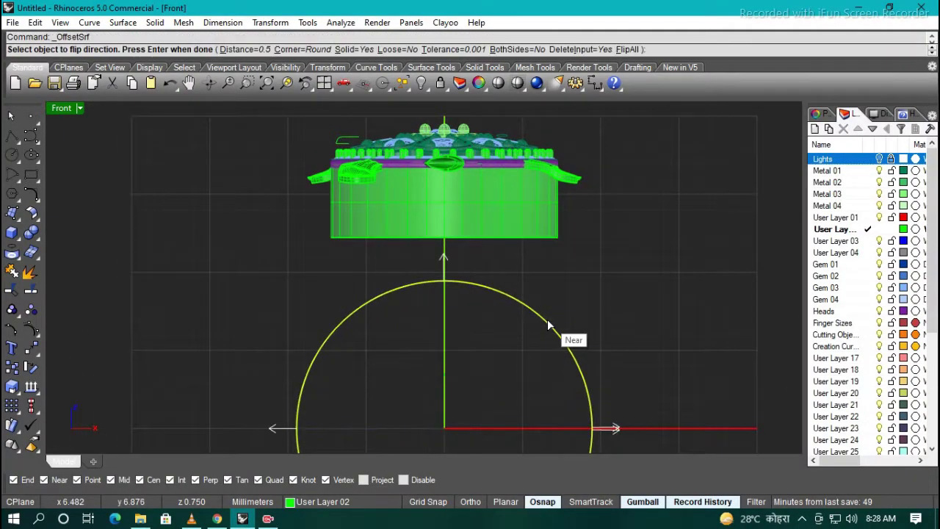
key("Return")
scroll(607, 337, "down", 3)
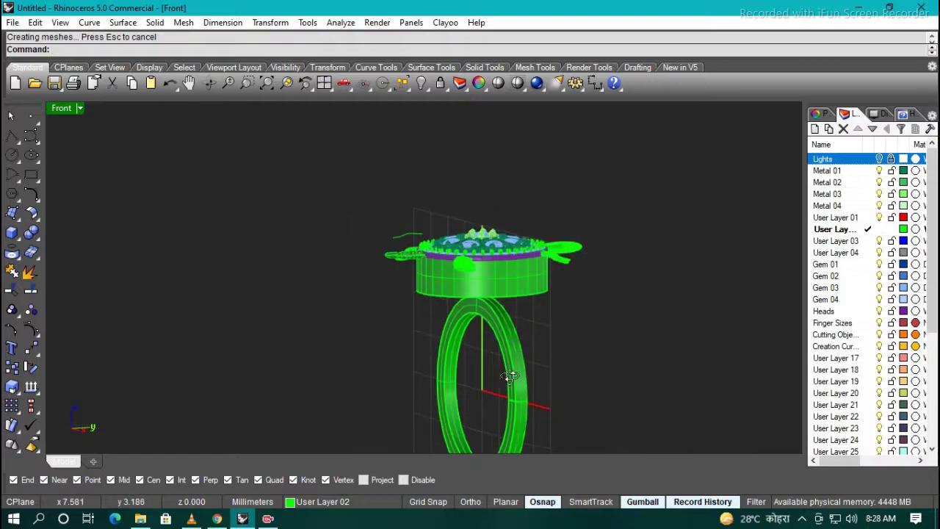
right_click_drag(509, 373, 541, 372, "ctrl+shift")
Round the ring shank's edges with 0.2 radius FilletEdge
type("FilletEdge")
key("Return")
scroll(577, 358, "up", 3)
left_click(409, 374)
scroll(423, 302, "up", 2)
key("Return")
scroll(420, 297, "up", 3)
scroll(431, 323, "down", 2)
type("s")
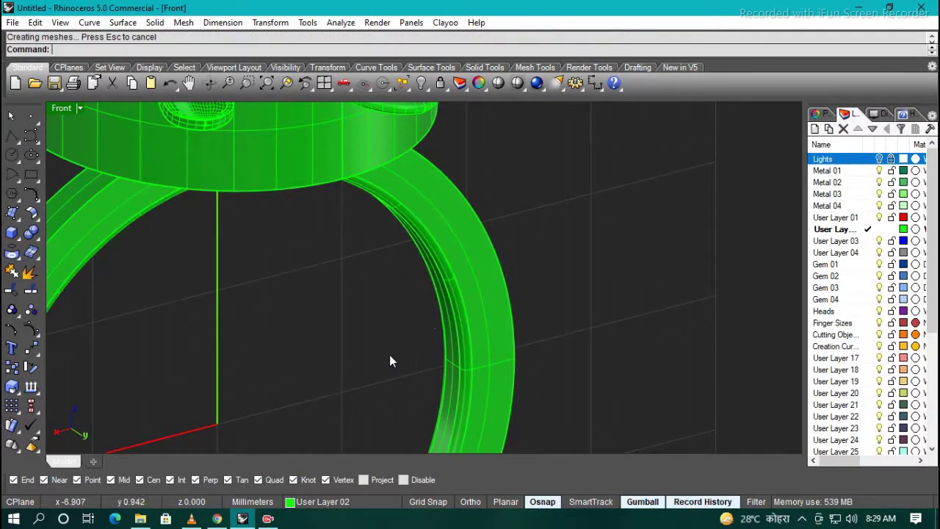
In the Front view, move the turtle head down onto the shank
right_click_drag(524, 343, 617, 271, "ctrl+shift")
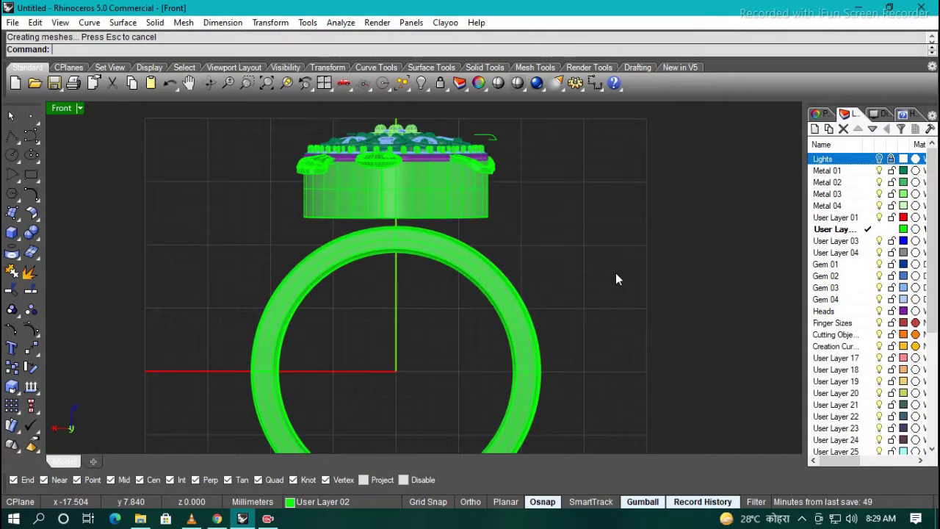
left_click(446, 170)
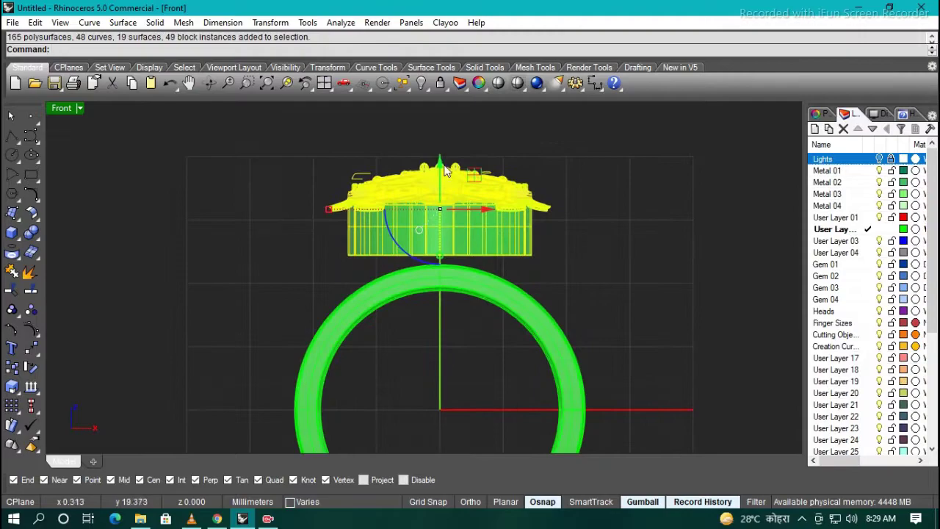
left_click_drag(441, 213, 443, 220)
scroll(442, 271, "up", 3)
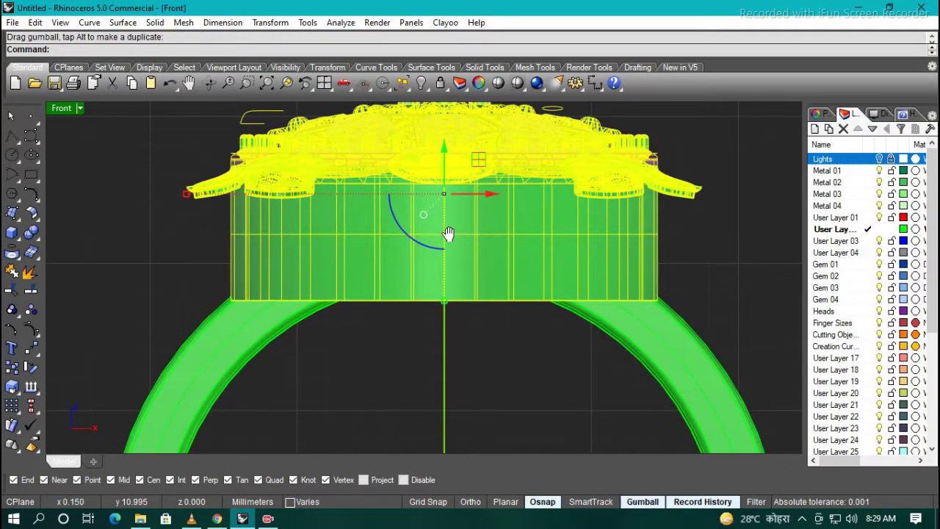
scroll(448, 233, "down", 3)
Window-select the head parts while leaving the ring shank unselected
left_click(458, 300)
left_click_drag(205, 157, 636, 275)
left_click(426, 313, "ctrl")
scroll(428, 326, "down", 1)
scroll(432, 334, "up", 1)
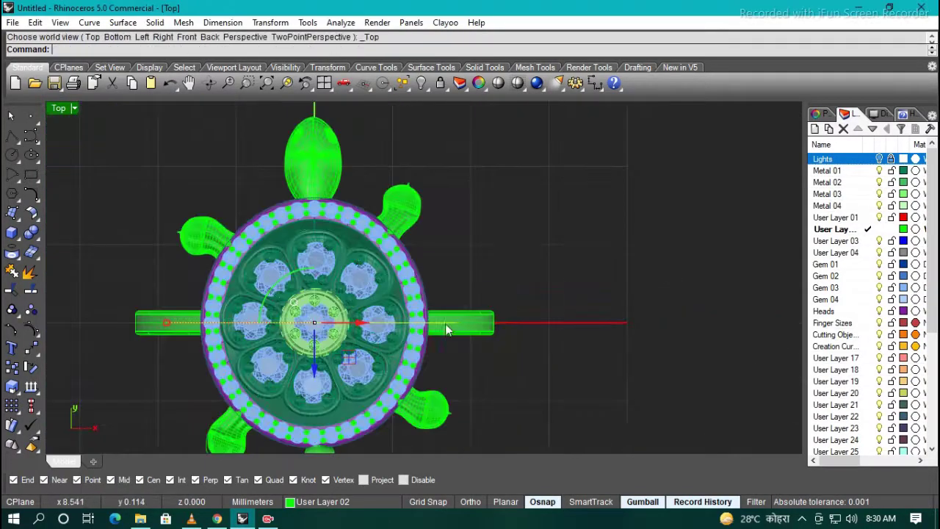
Select all ring parts in the Front view and inspect them
key("ctrl+F2")
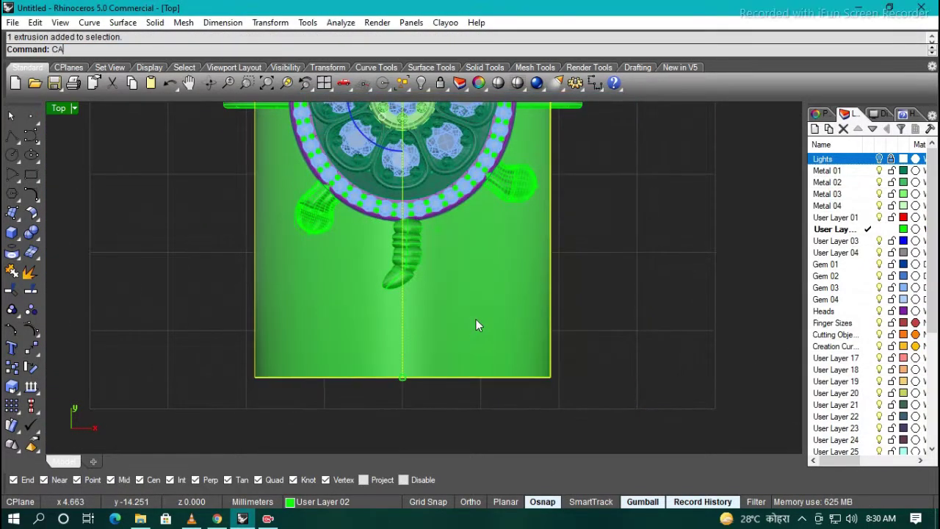
key("ctrl+a")
mouse_move(487, 289)
right_mouse_down("ctrl+shift")
mouse_move(428, 306)
mouse_move(477, 259)
right_mouse_up("ctrl+shift")
scroll(478, 259, "up", 5)
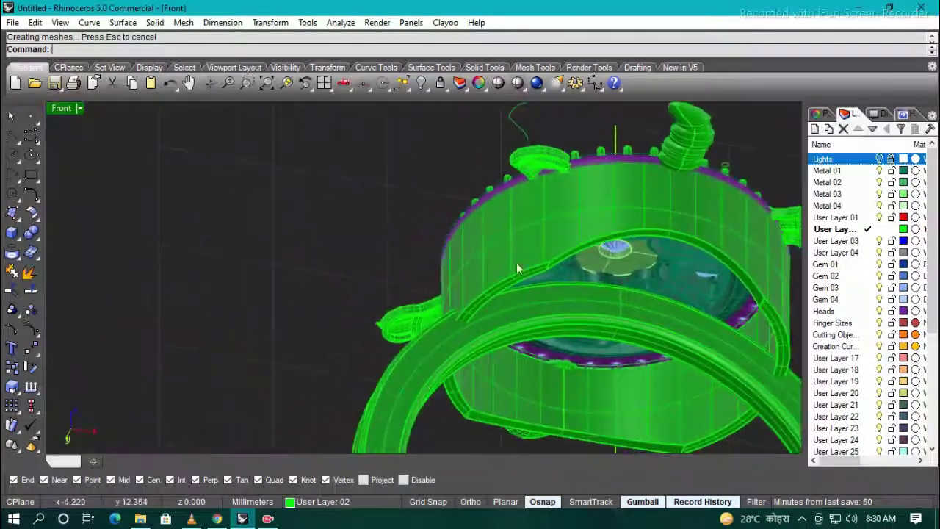
key("ctrl+F1")
key("ctrl+F2")
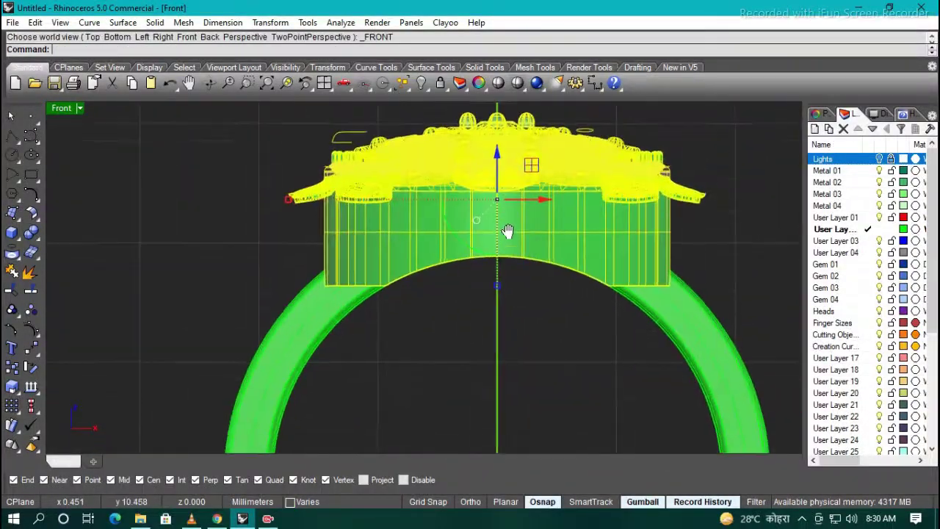
Set the Front view to Wireframe and orbit to check the shank's fit under the head
left_click(79, 108)
left_click(125, 192)
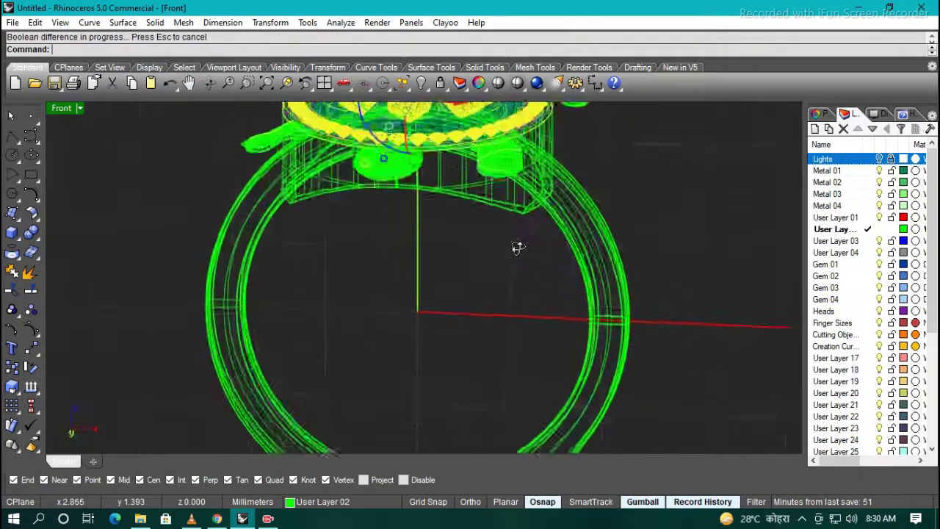
mouse_move(489, 273)
right_mouse_down()
mouse_move(435, 264)
mouse_move(495, 272)
mouse_move(476, 279)
mouse_move(422, 240)
right_mouse_up()
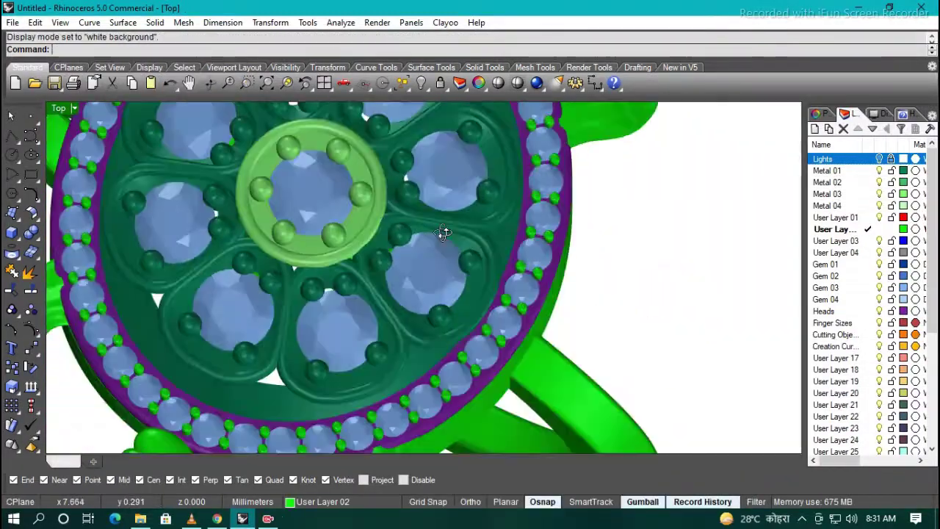
mouse_move(443, 233)
right_mouse_down()
mouse_move(499, 142)
mouse_move(462, 315)
mouse_move(588, 247)
mouse_move(431, 355)
mouse_move(287, 258)
right_mouse_up()
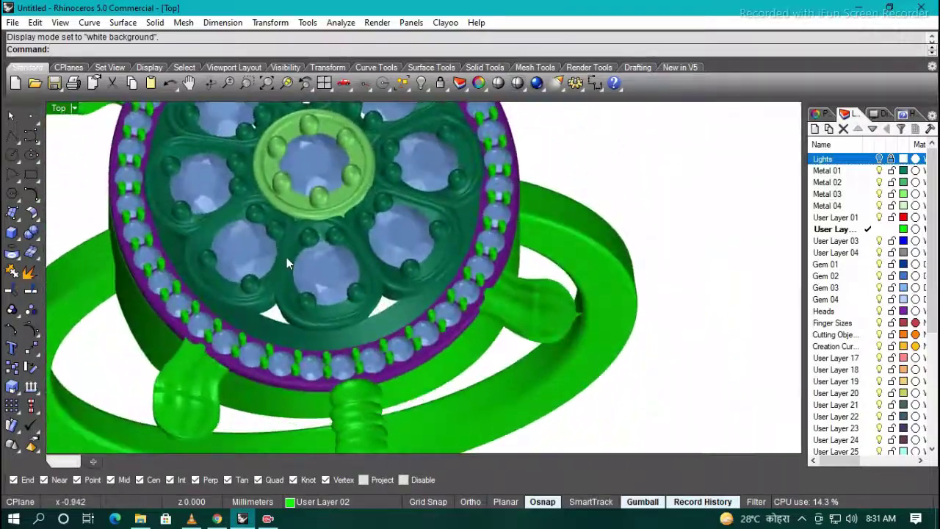
Assign all ring parts to the Cutting Objects layer in Properties
key("ctrl+F1")
scroll(406, 271, "down", 3)
key("ctrl+F2")
scroll(436, 287, "down", 2)
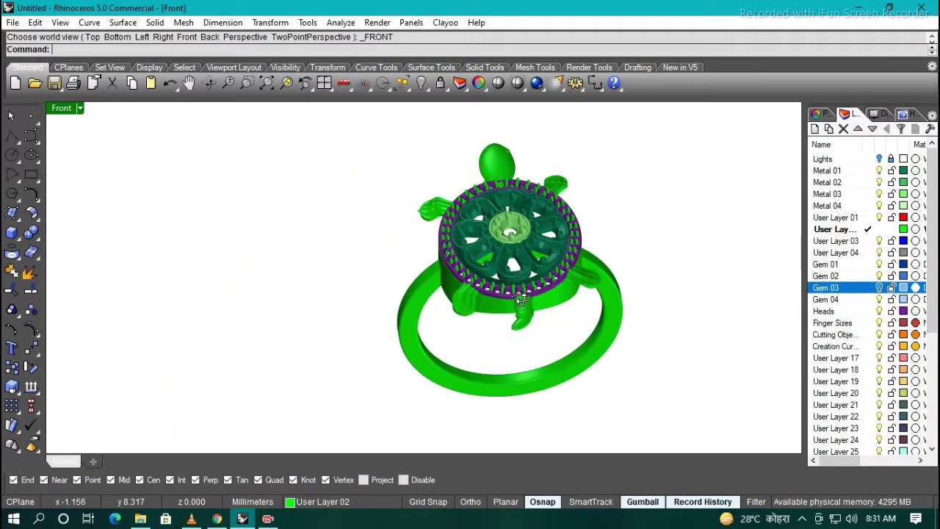
left_click(815, 115)
left_click(902, 197)
left_click(841, 183)
left_click(639, 307)
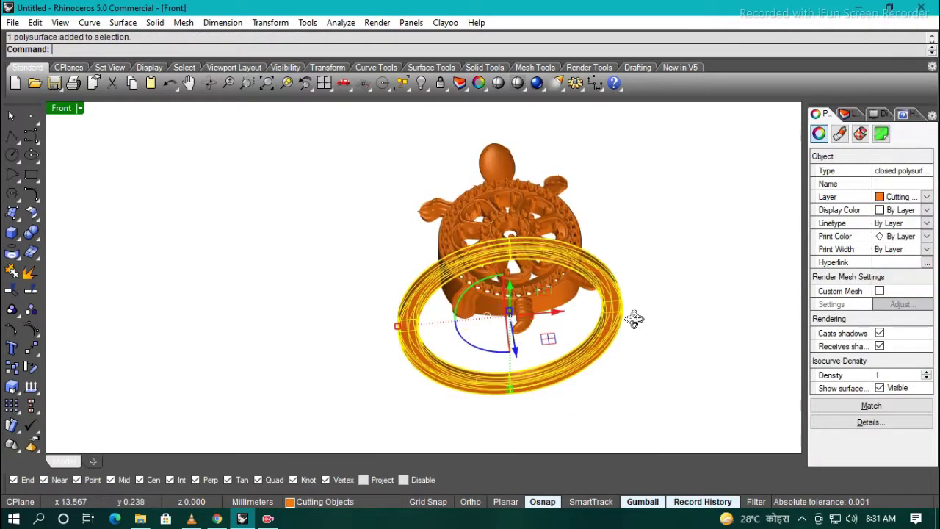
scroll(493, 241, "up", 5)
Turn the Gem layer back on and orbit to view the blue gems from several angles
right_click_drag(493, 240, 593, 281)
scroll(594, 281, "up", 3)
scroll(605, 266, "up", 3)
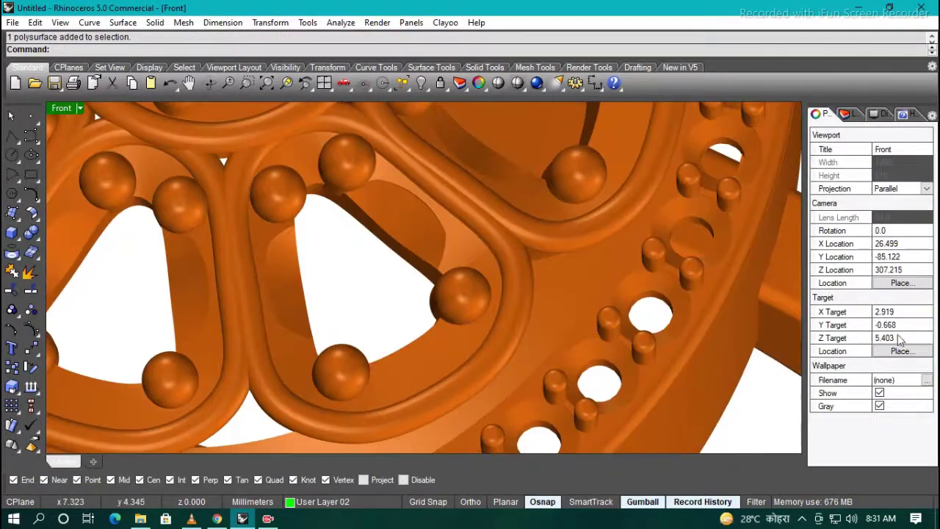
left_click(880, 287)
scroll(454, 341, "down", 2)
mouse_move(454, 341)
right_mouse_down()
mouse_move(490, 247)
mouse_move(332, 203)
right_mouse_up()
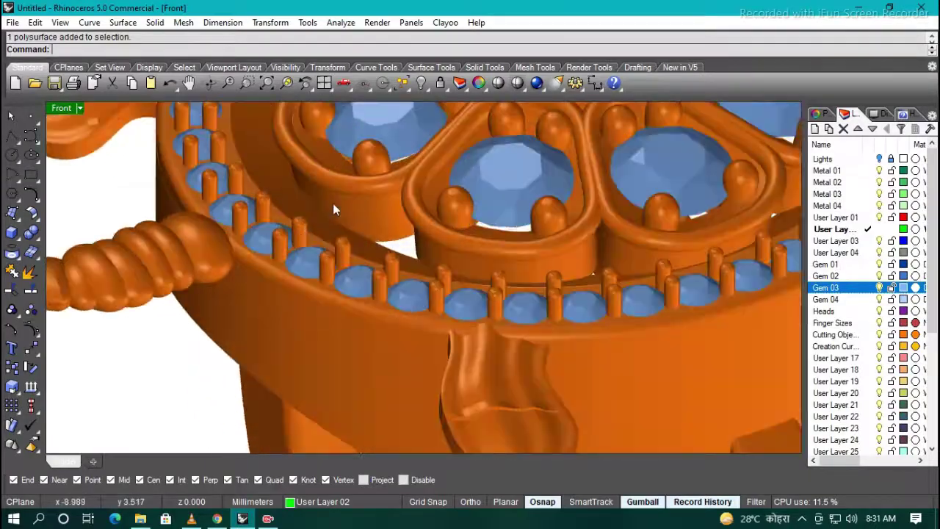
scroll(213, 204, "up", 3)
scroll(213, 209, "down", 3)
mouse_move(213, 209)
right_mouse_down()
mouse_move(476, 158)
mouse_move(499, 280)
right_mouse_up()
scroll(330, 183, "down", 2)
scroll(476, 158, "up", 3)
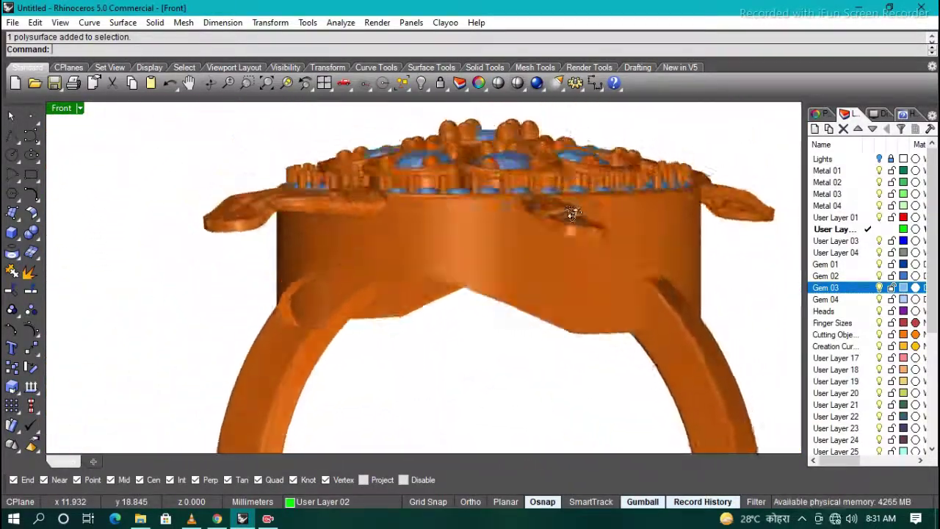